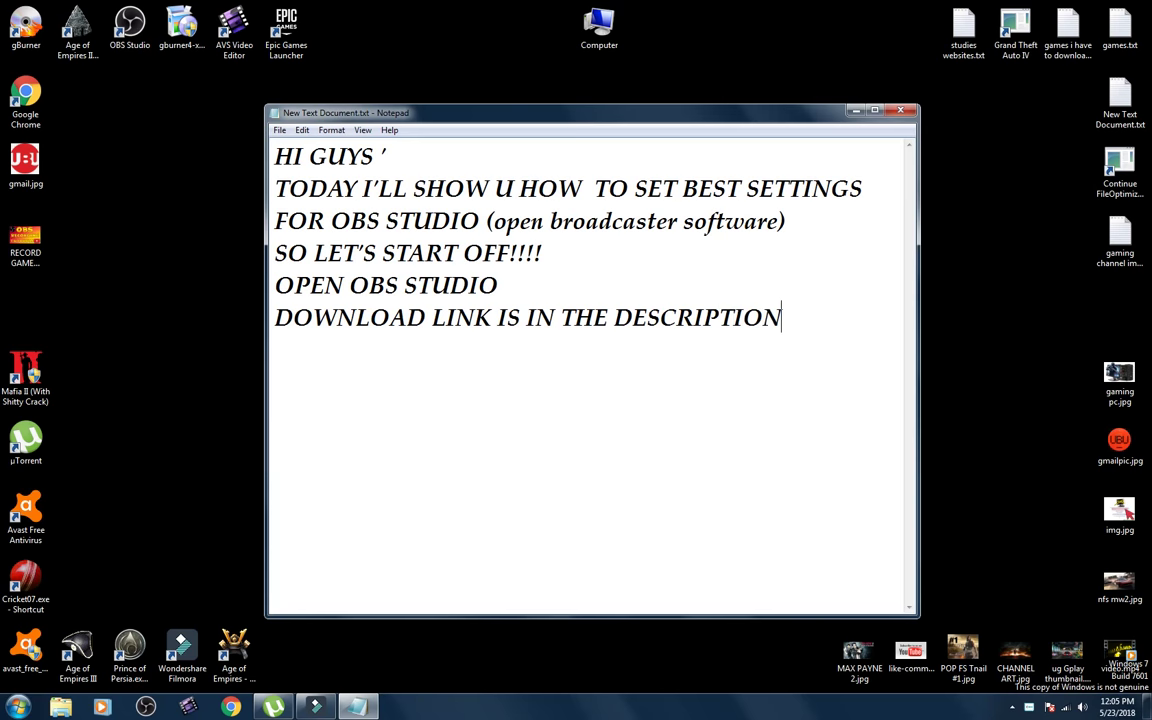
Minimize the Notepad note, switch to OBS Studio by launching it, and open its settings.
{"action": "key", "text": "Return"}
{"action": "left_click", "coordinate": [856, 110]}
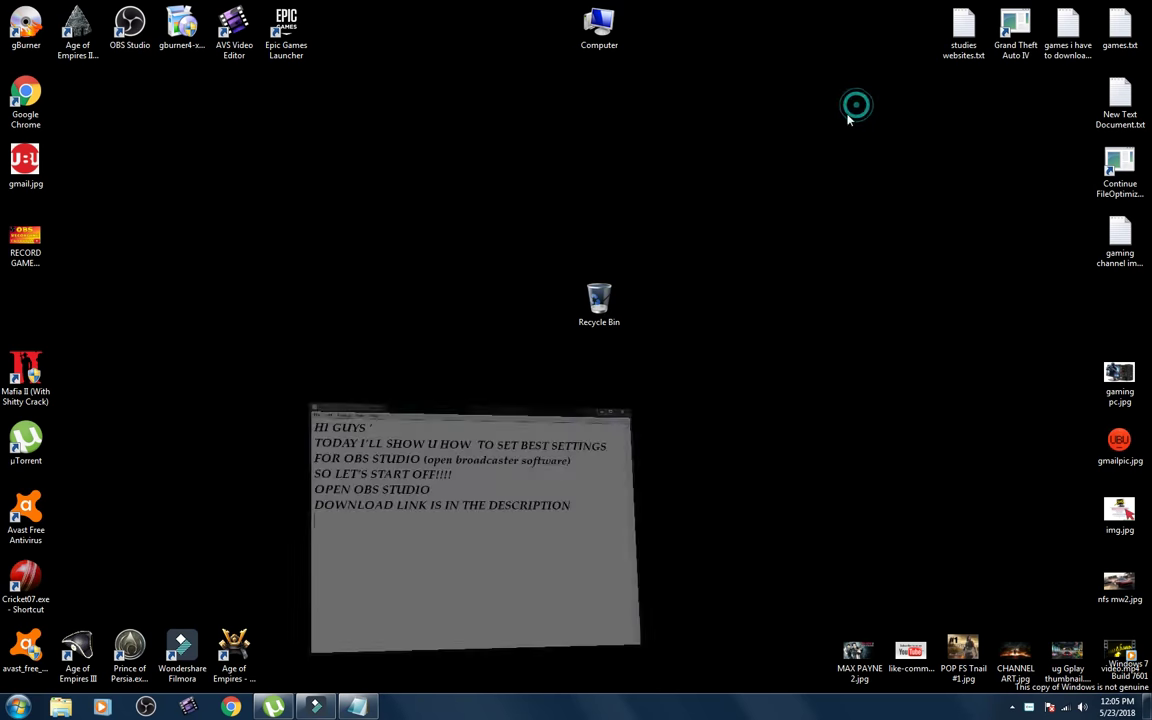
{"action": "double_click", "coordinate": [129, 27]}
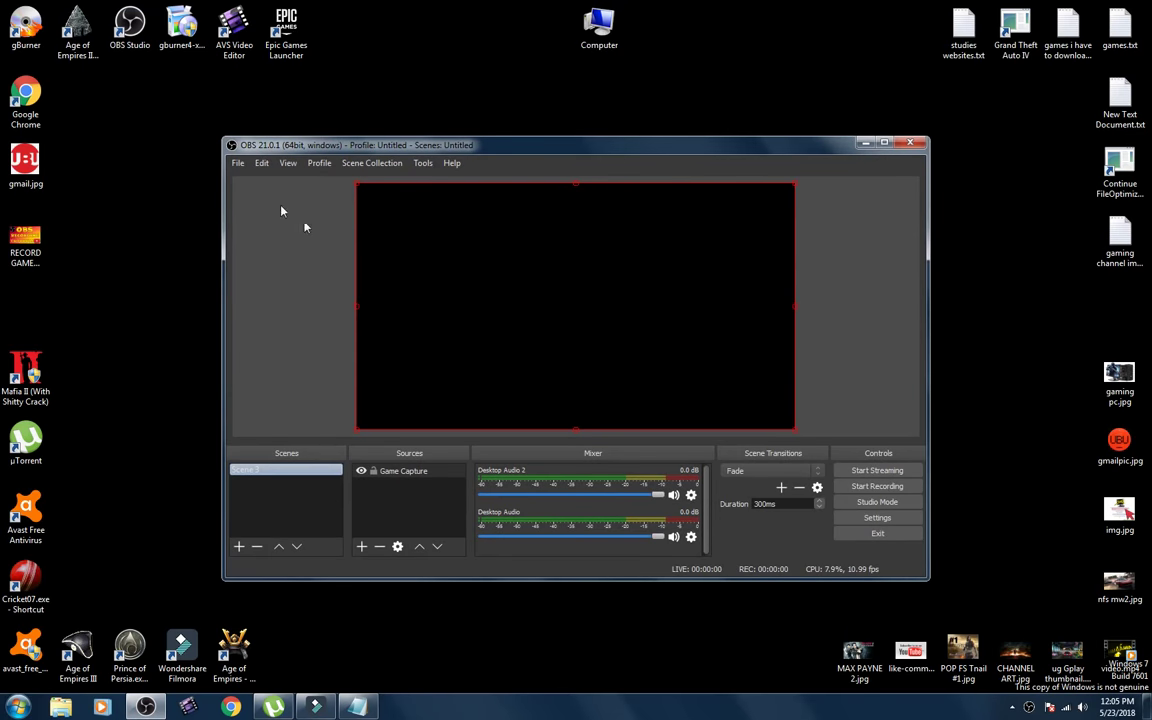
{"action": "left_click", "coordinate": [370, 482]}
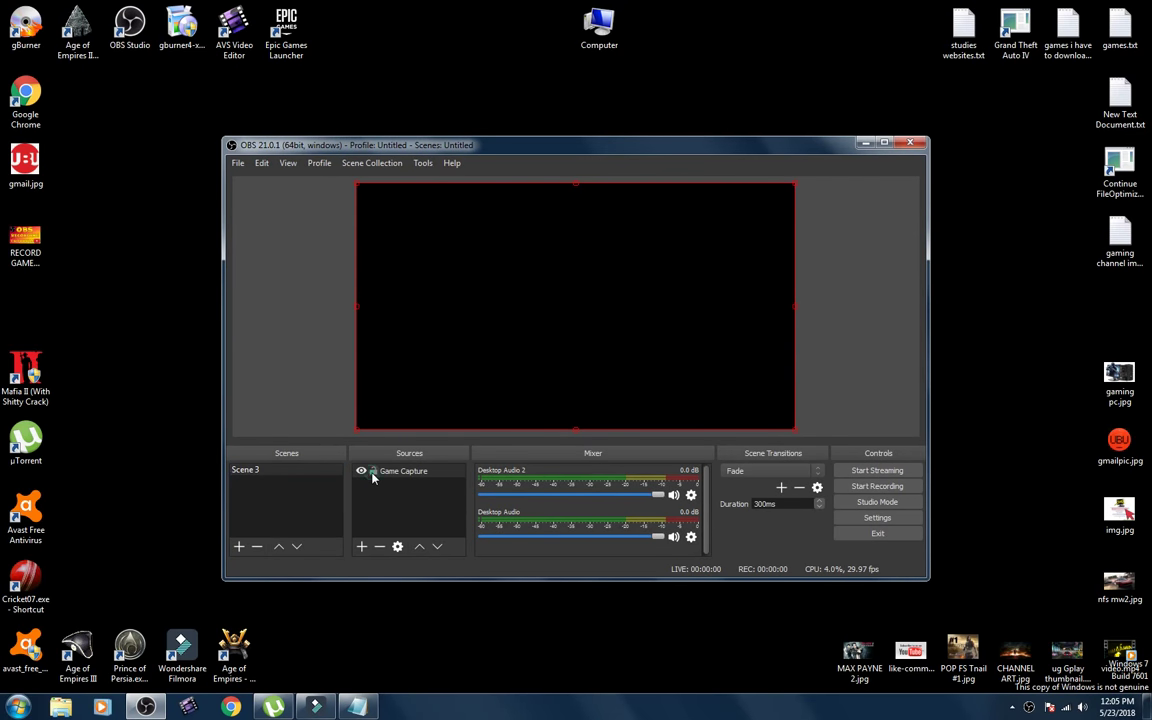
{"action": "left_click", "coordinate": [237, 164]}
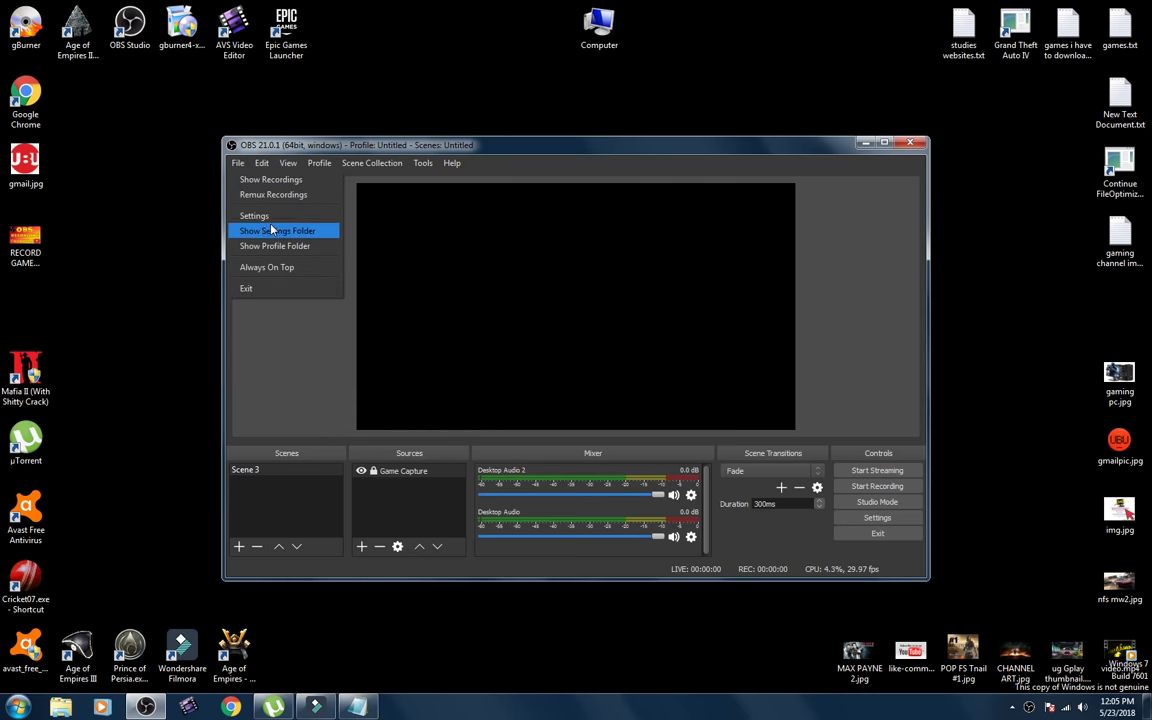
{"action": "left_click", "coordinate": [270, 222]}
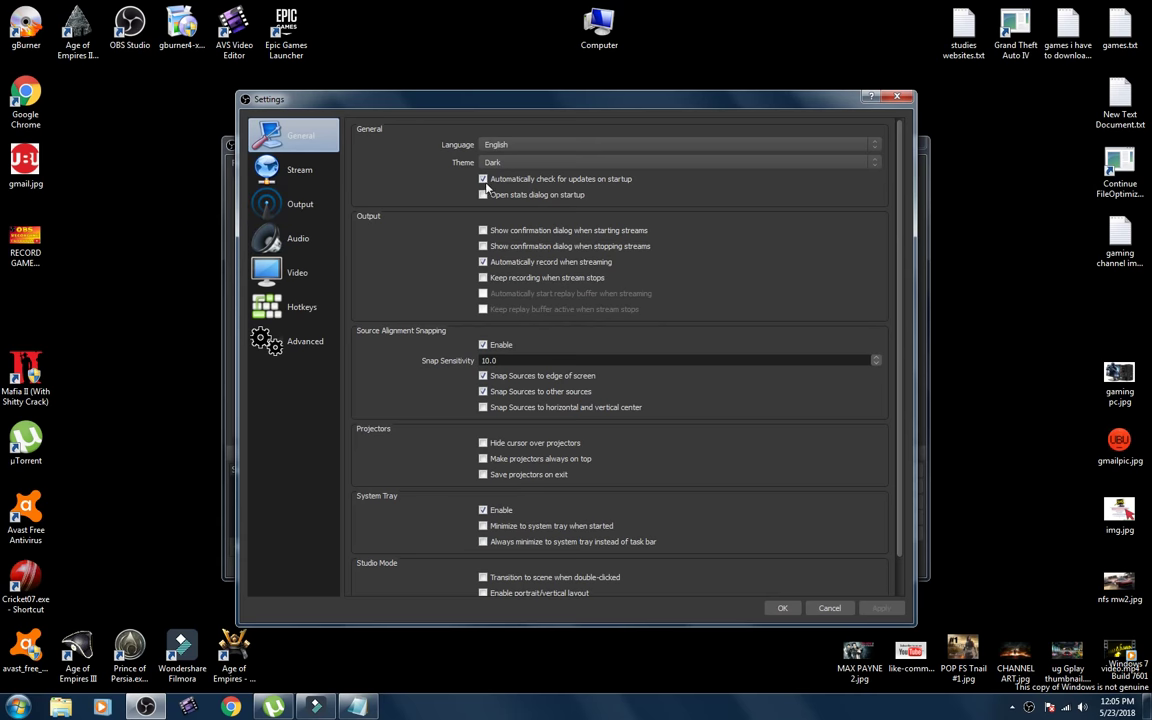
Choose English as the language and Dark as the theme, and open the stream settings.
{"action": "left_click", "coordinate": [518, 147]}
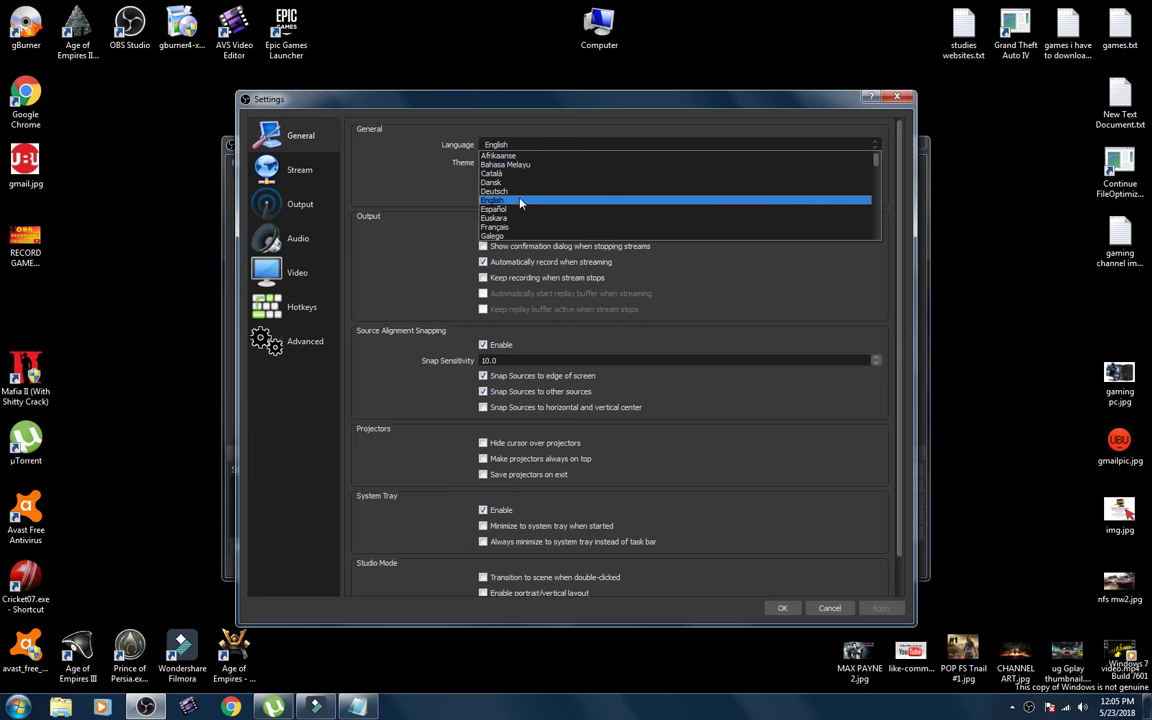
{"action": "left_click", "coordinate": [522, 196]}
{"action": "left_click", "coordinate": [508, 162]}
{"action": "left_click", "coordinate": [514, 183]}
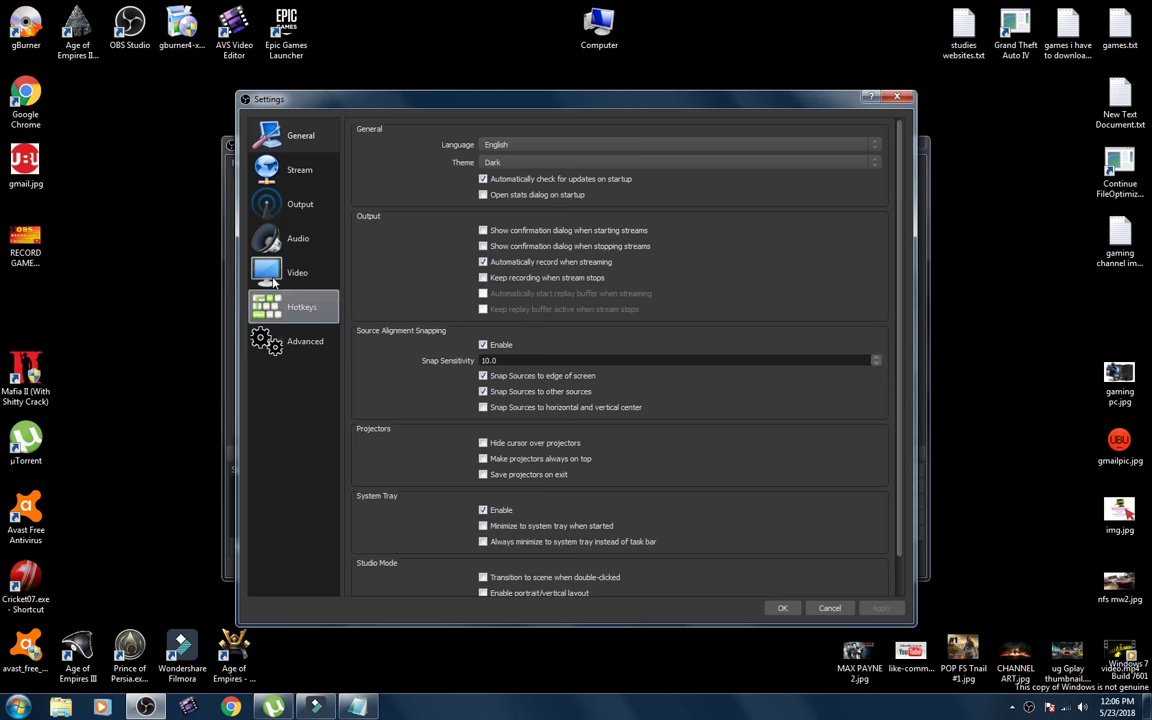
{"action": "left_click", "coordinate": [268, 176]}
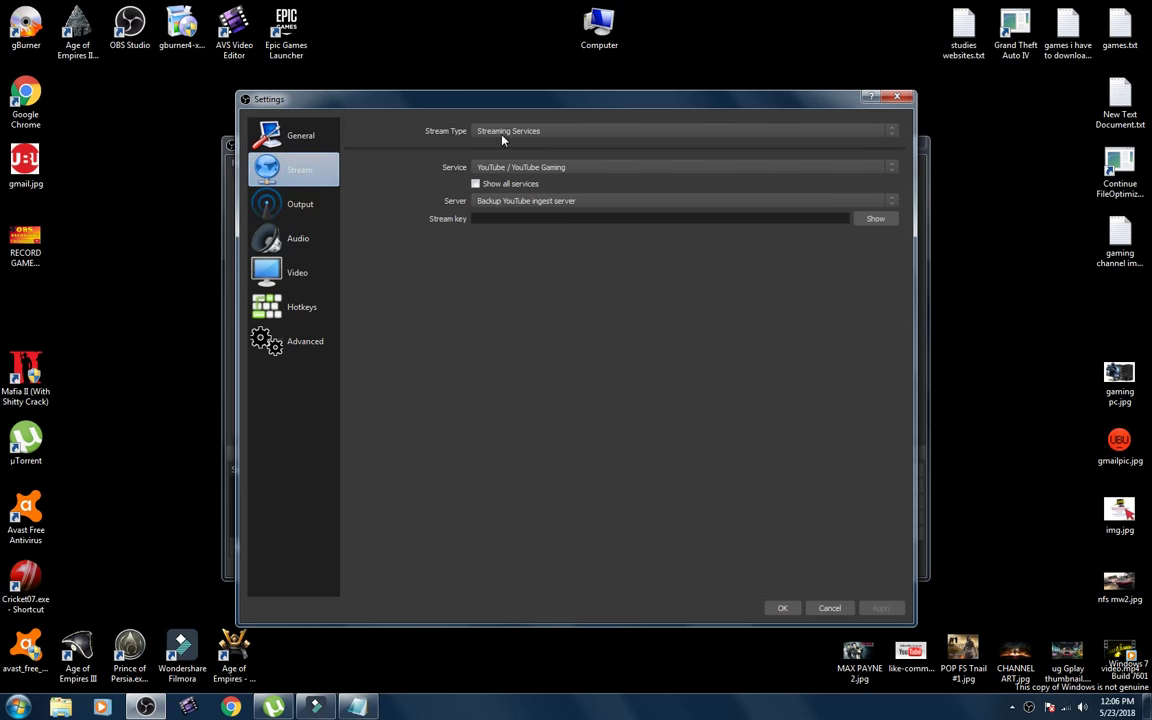
Add the line "IF U WANNA STREAM SET THE SETTINGS FOR STREAM AND VICE VERSA FOR RECORDING" to the Notepad note and minimize it.
{"action": "left_click", "coordinate": [357, 706]}
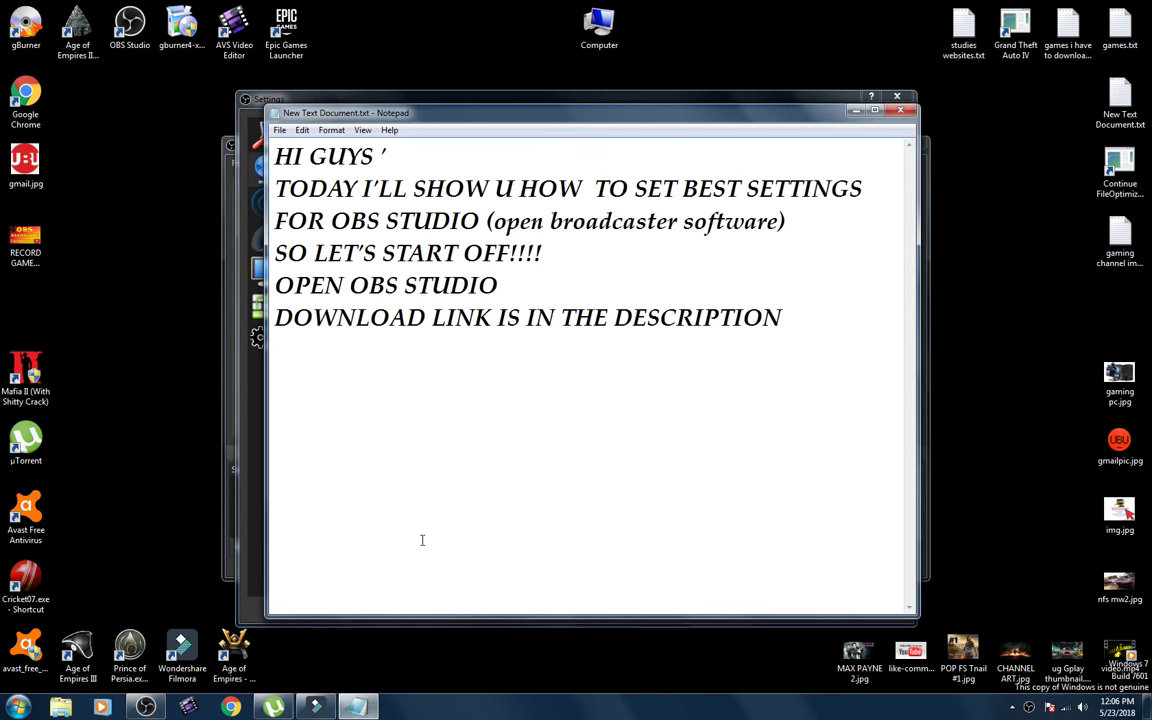
{"action": "key", "text": "Return"}
{"action": "type", "text": "IF UW"}
{"action": "key", "text": "BackSpace"}
{"action": "type", "text": "WANNA "}
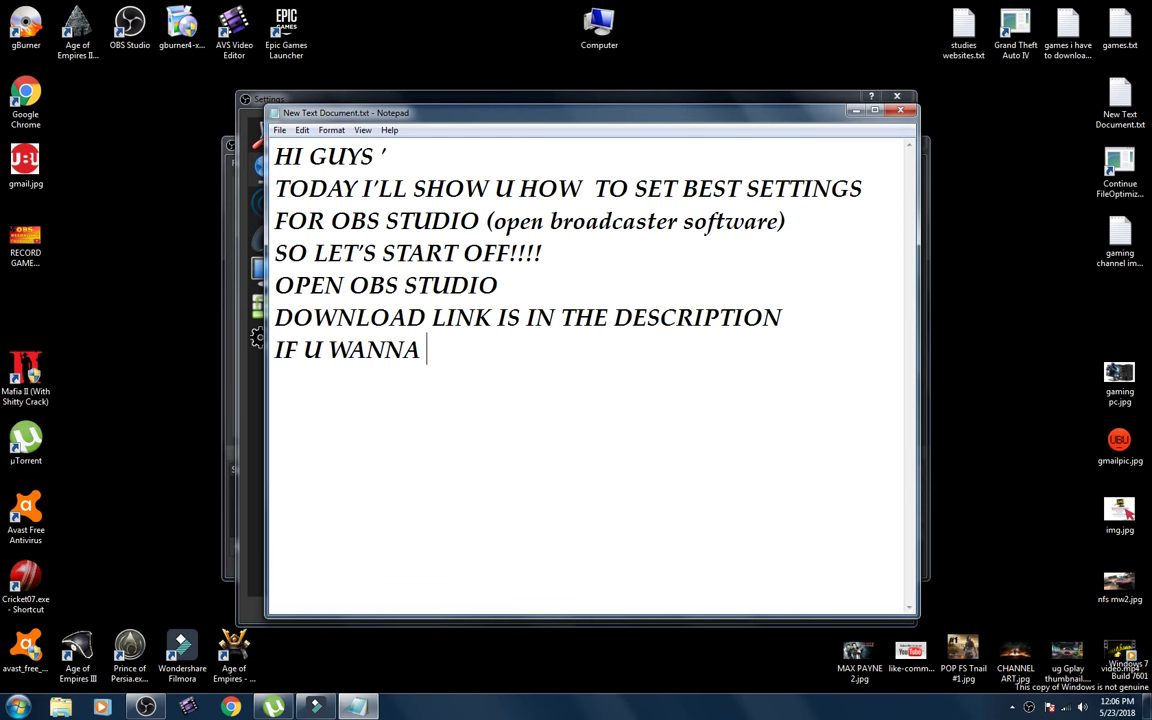
{"action": "type", "text": "STREAM S"}
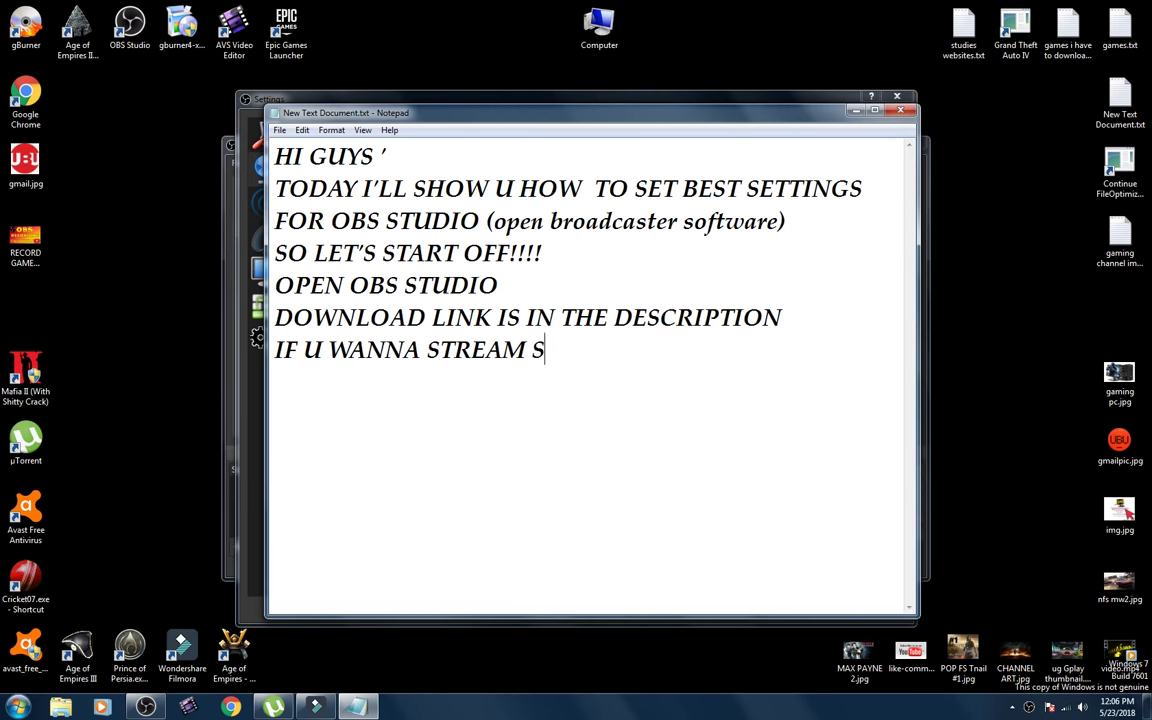
{"action": "type", "text": "ET THE SET"}
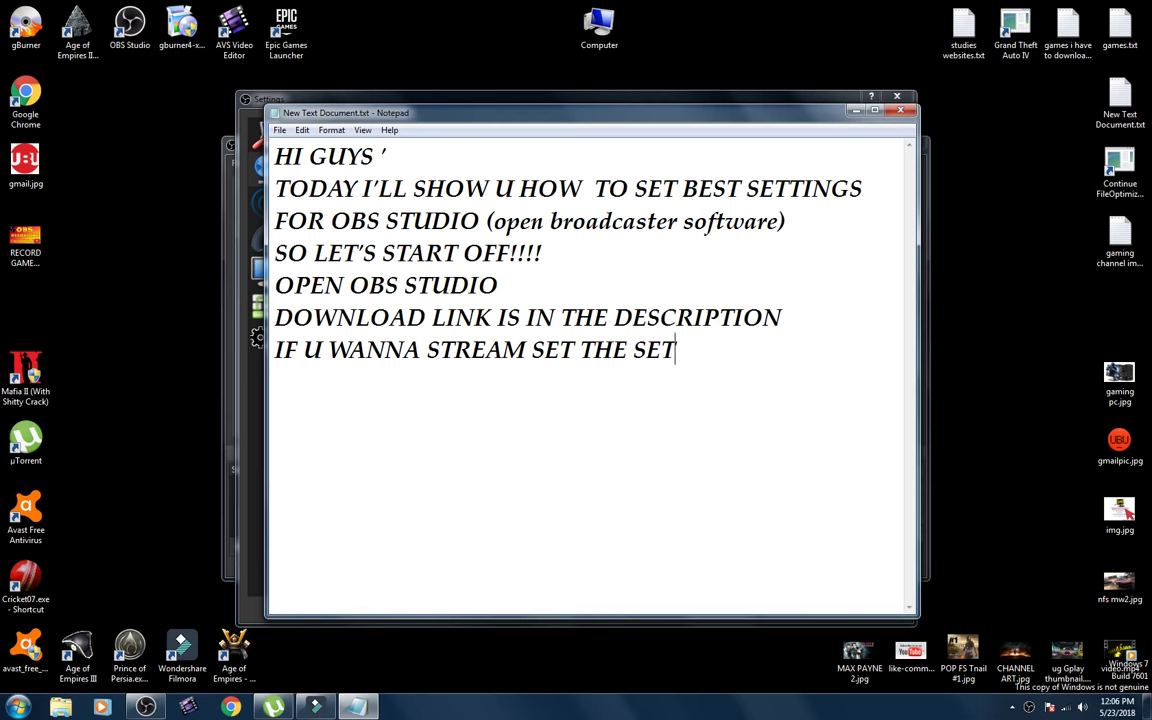
{"action": "type", "text": "TINGS FOR STRA"}
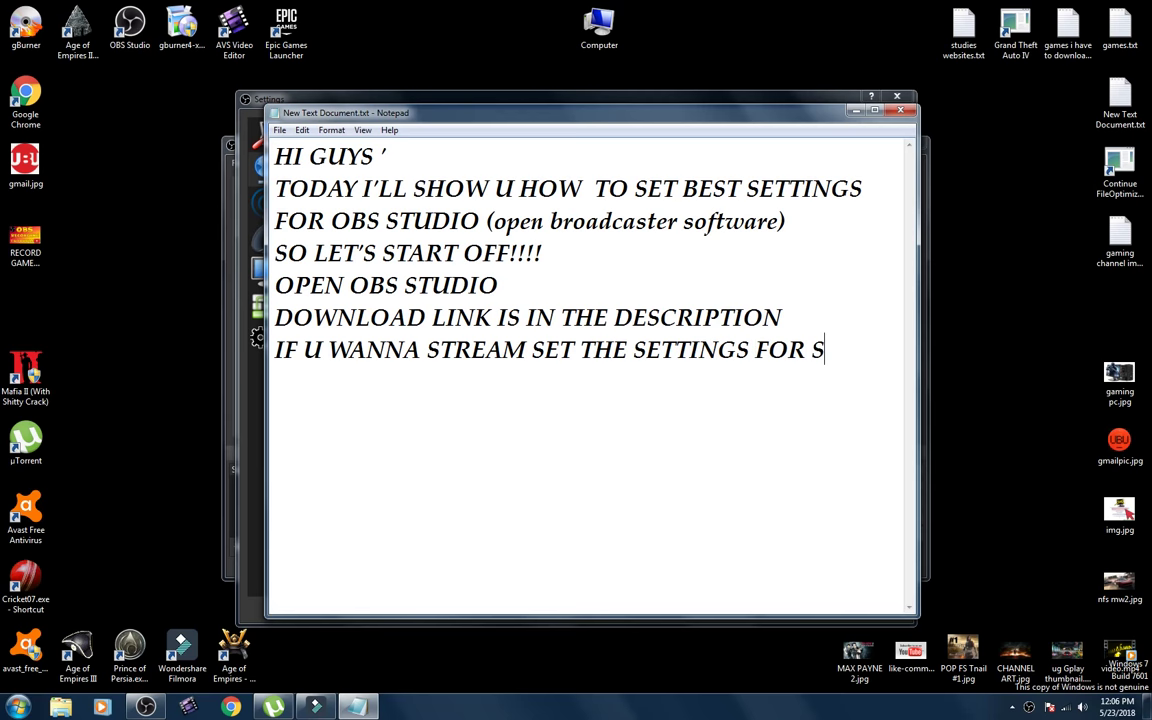
{"action": "key", "text": "BackSpace"}
{"action": "key", "text": "BackSpace"}
{"action": "type", "text": "REAM "}
{"action": "type", "text": "AND IV"}
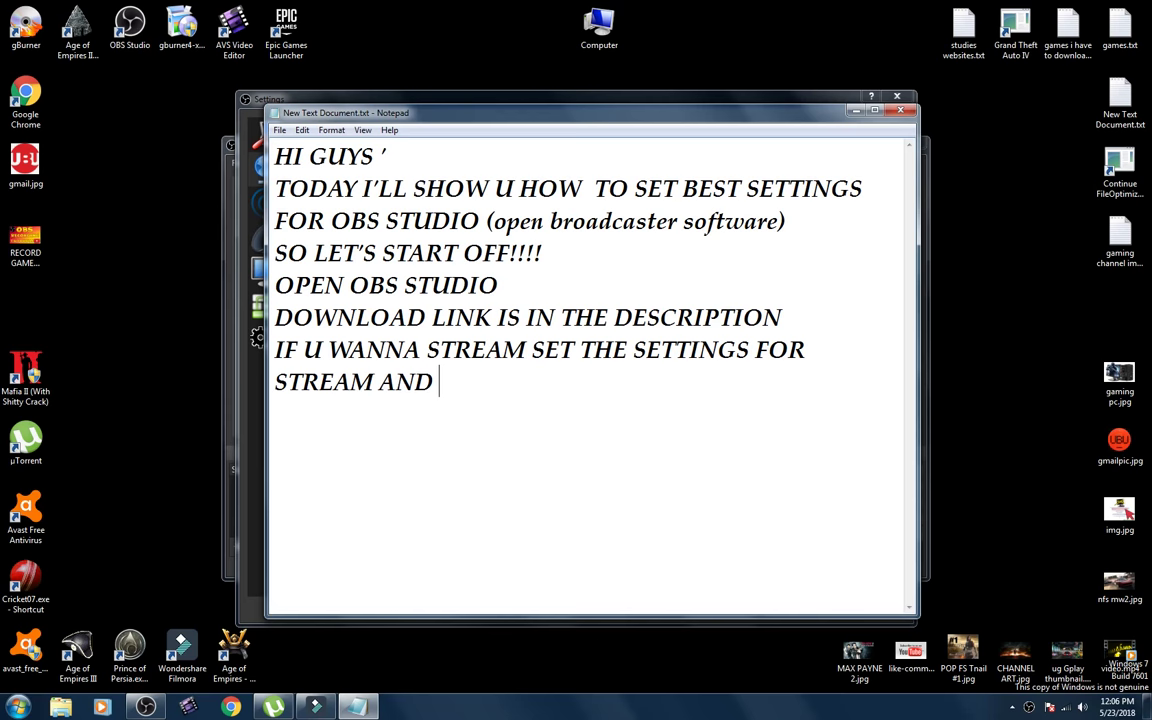
{"action": "key", "text": "BackSpace"}
{"action": "key", "text": "BackSpace"}
{"action": "type", "text": "VICE"}
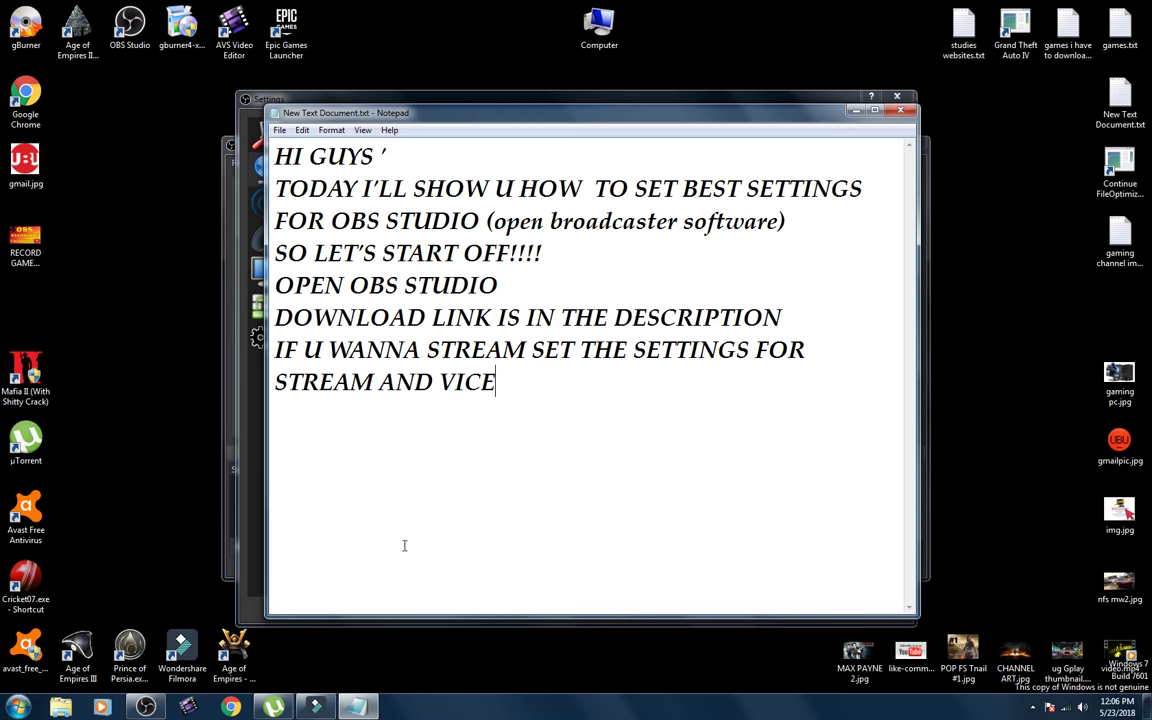
{"action": "type", "text": " VERSA F"}
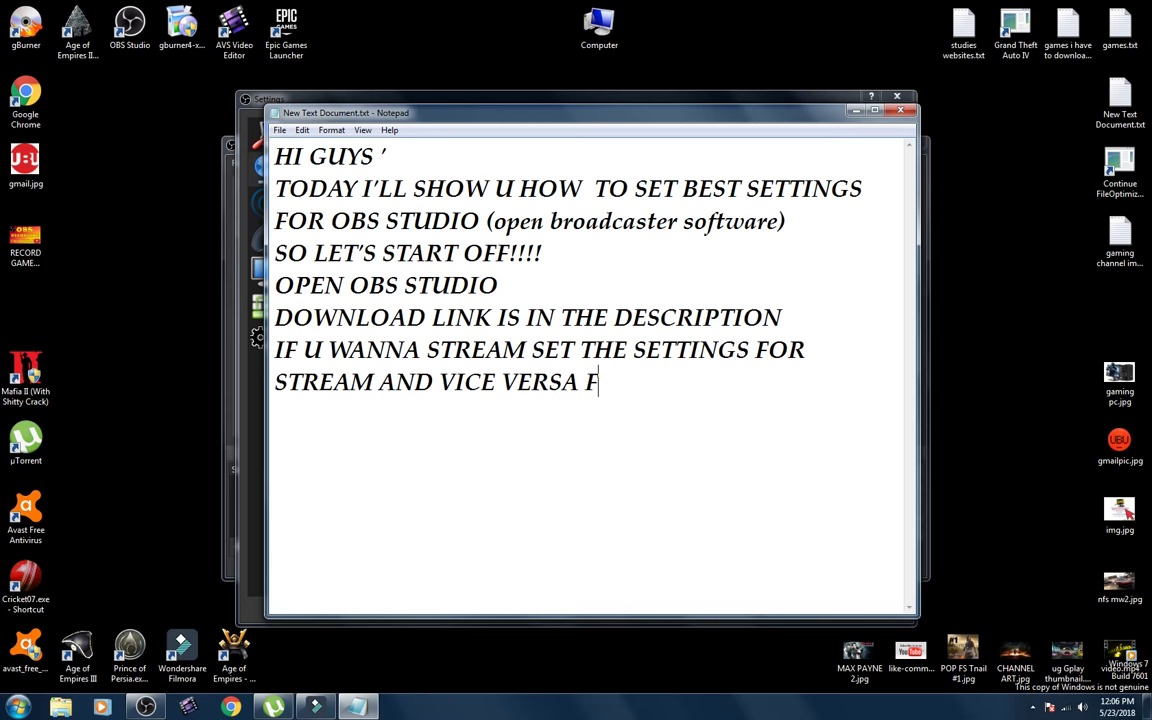
{"action": "type", "text": "OR RECORDING"}
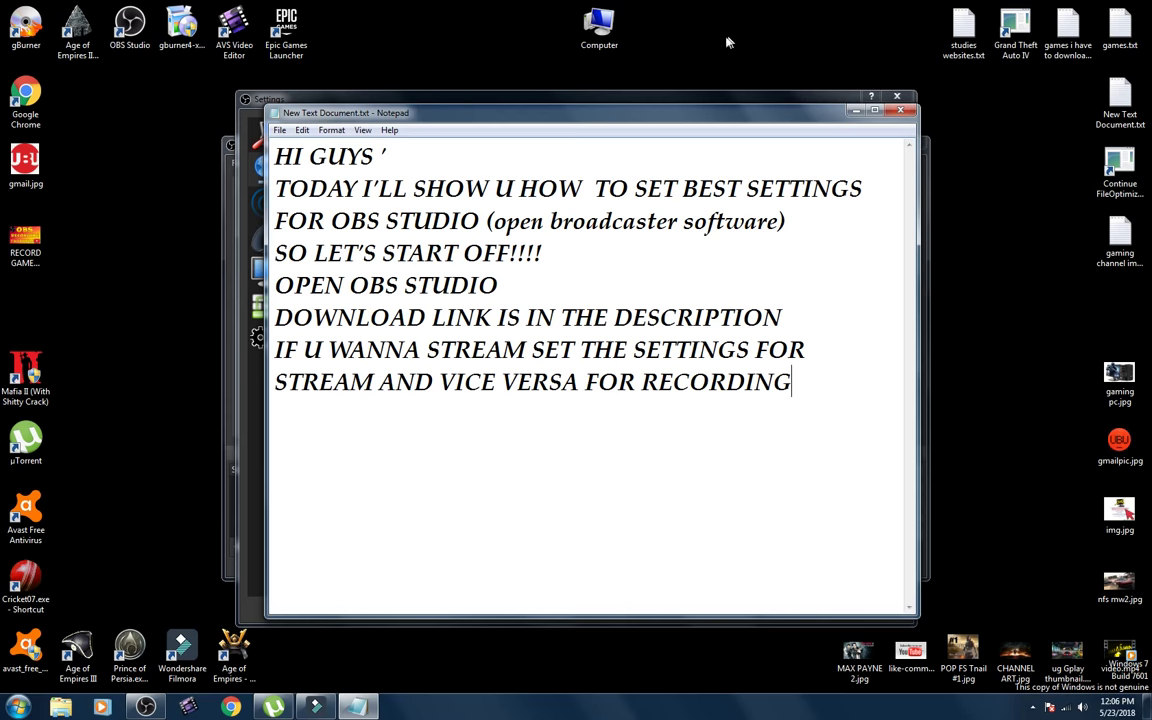
{"action": "left_click", "coordinate": [851, 113]}
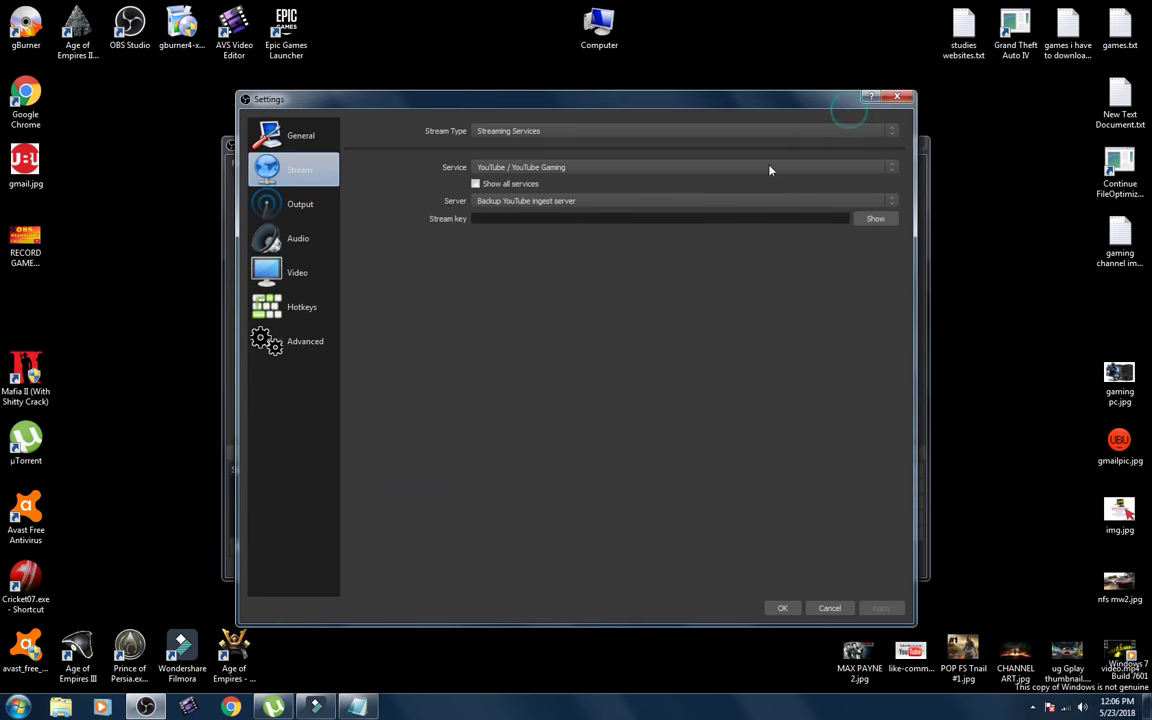
Keep Streaming Services as the stream type and open the output settings.
{"action": "left_click", "coordinate": [724, 136]}
{"action": "left_click", "coordinate": [724, 136]}
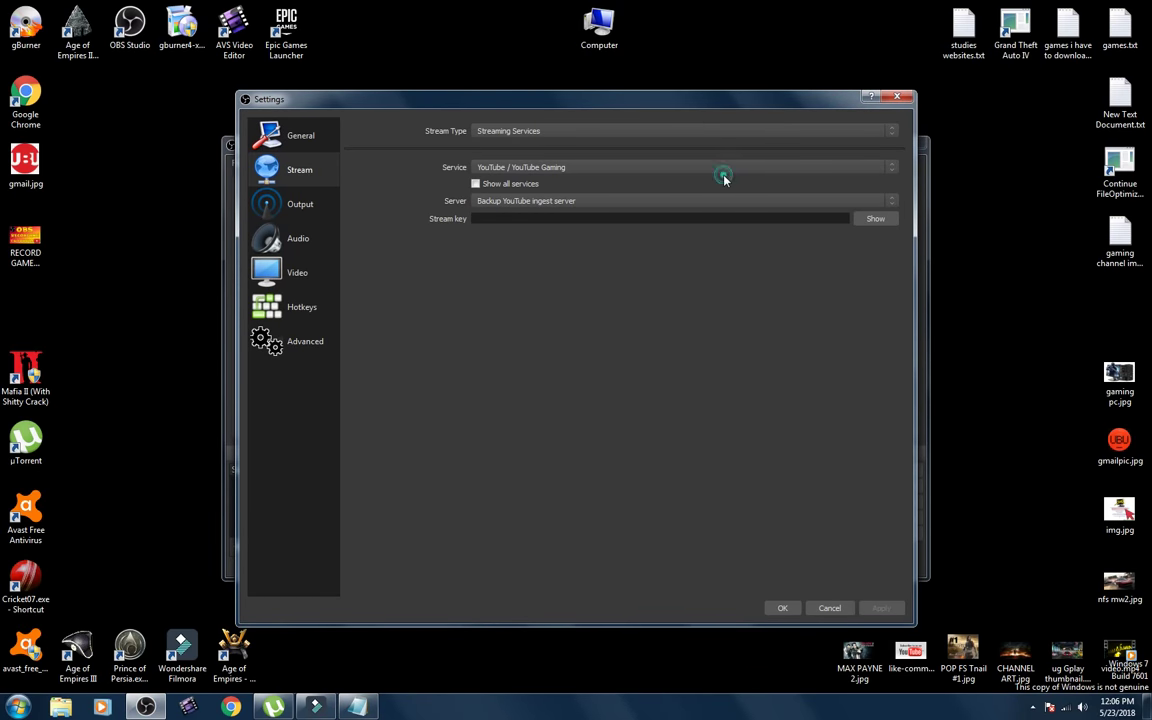
{"action": "left_click", "coordinate": [287, 204]}
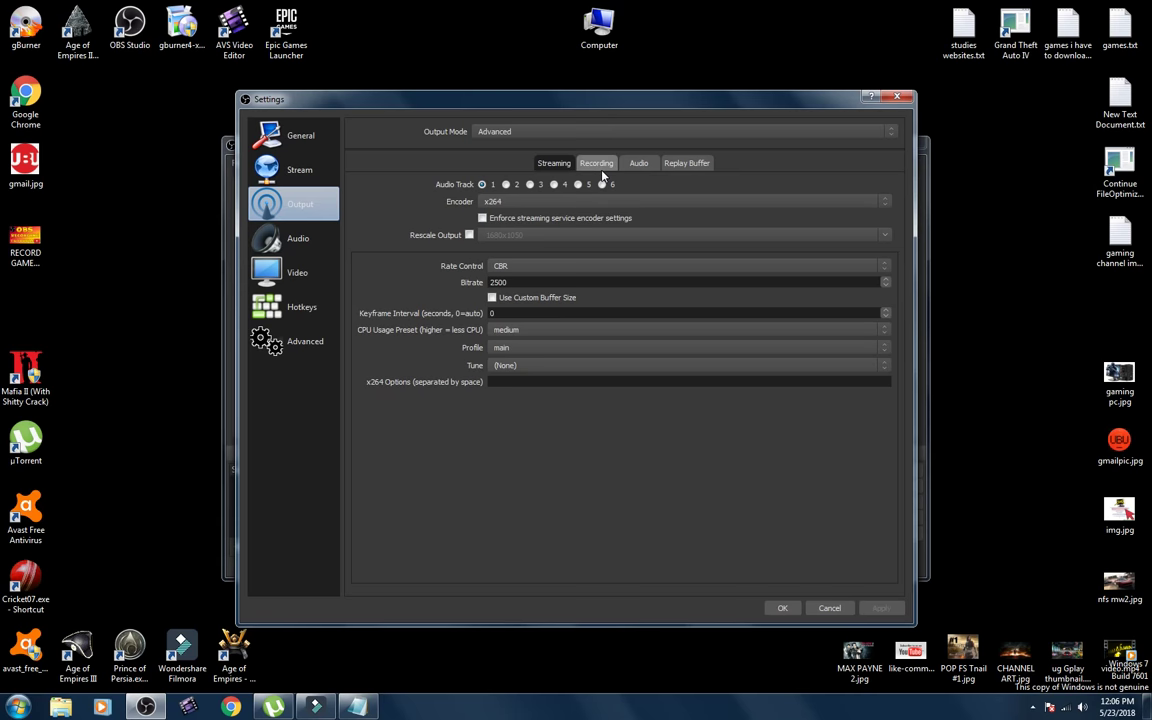
Choose Standard as the recording output type and mp4 as the recording format.
{"action": "left_click", "coordinate": [597, 166]}
{"action": "left_click", "coordinate": [588, 187]}
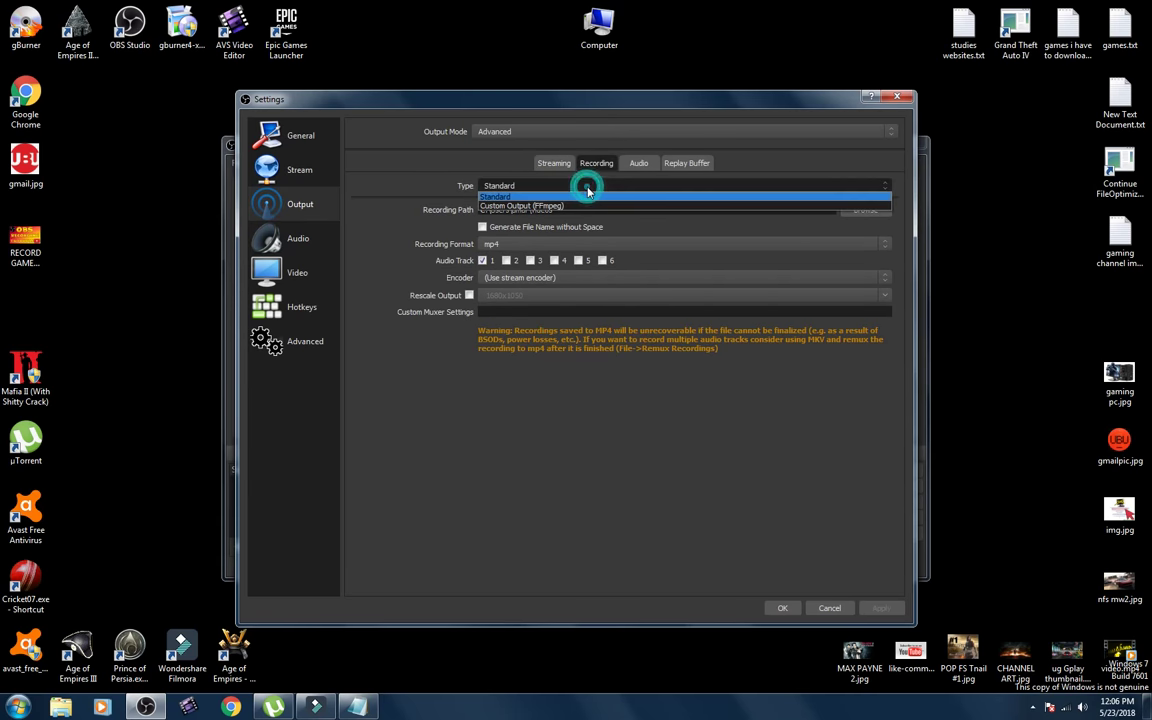
{"action": "left_click", "coordinate": [586, 188]}
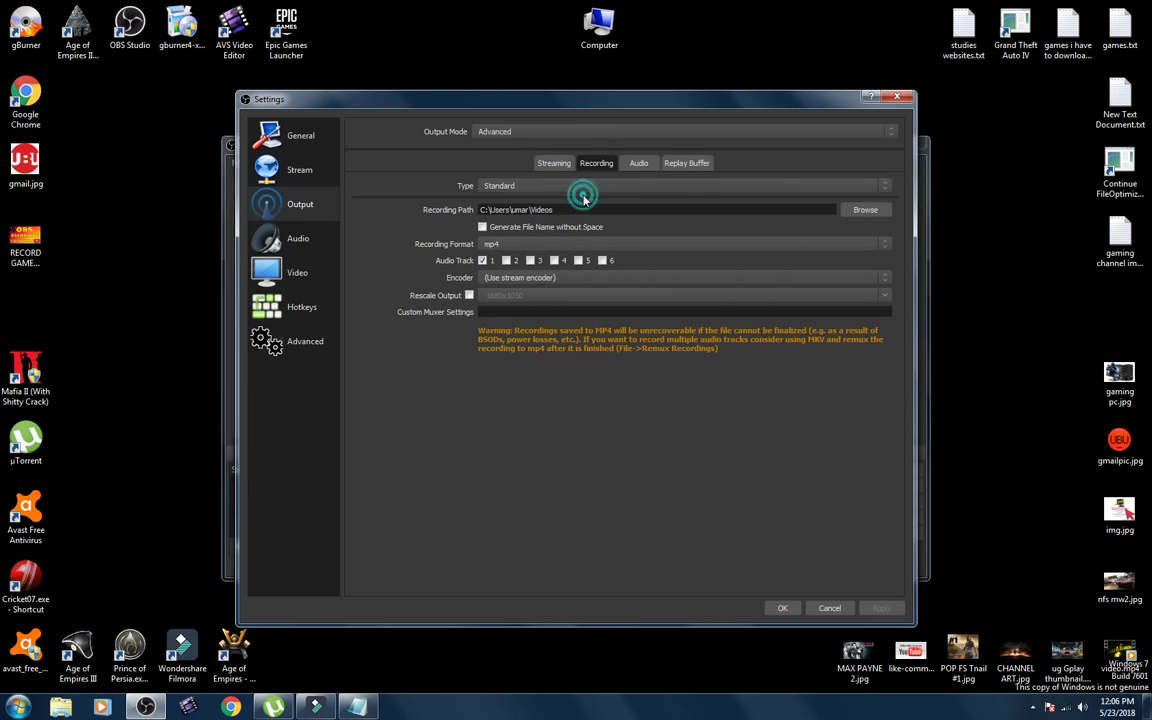
{"action": "left_click", "coordinate": [565, 248]}
{"action": "left_click", "coordinate": [502, 240]}
Add the line "KEEP THE RECORD FORMAT TO MP4 TO EDIT IT EASILY" to the Notepad note.
{"action": "left_click", "coordinate": [358, 706]}
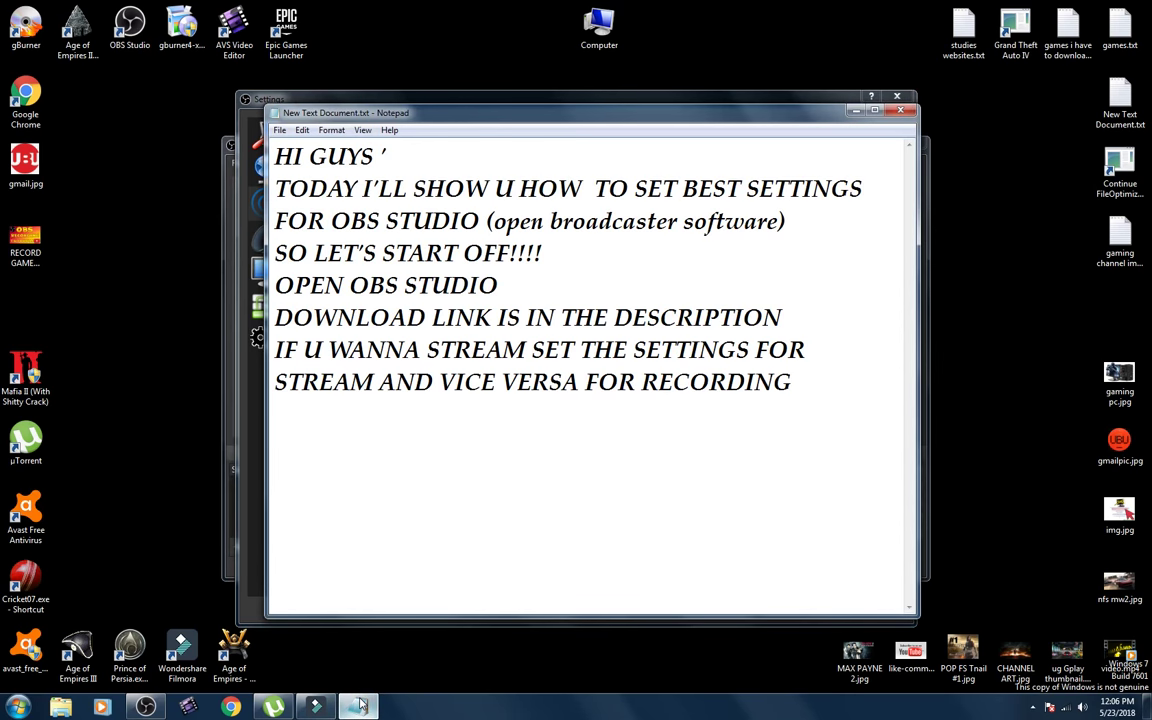
{"action": "key", "text": "Return"}
{"action": "type", "text": "KEEP"}
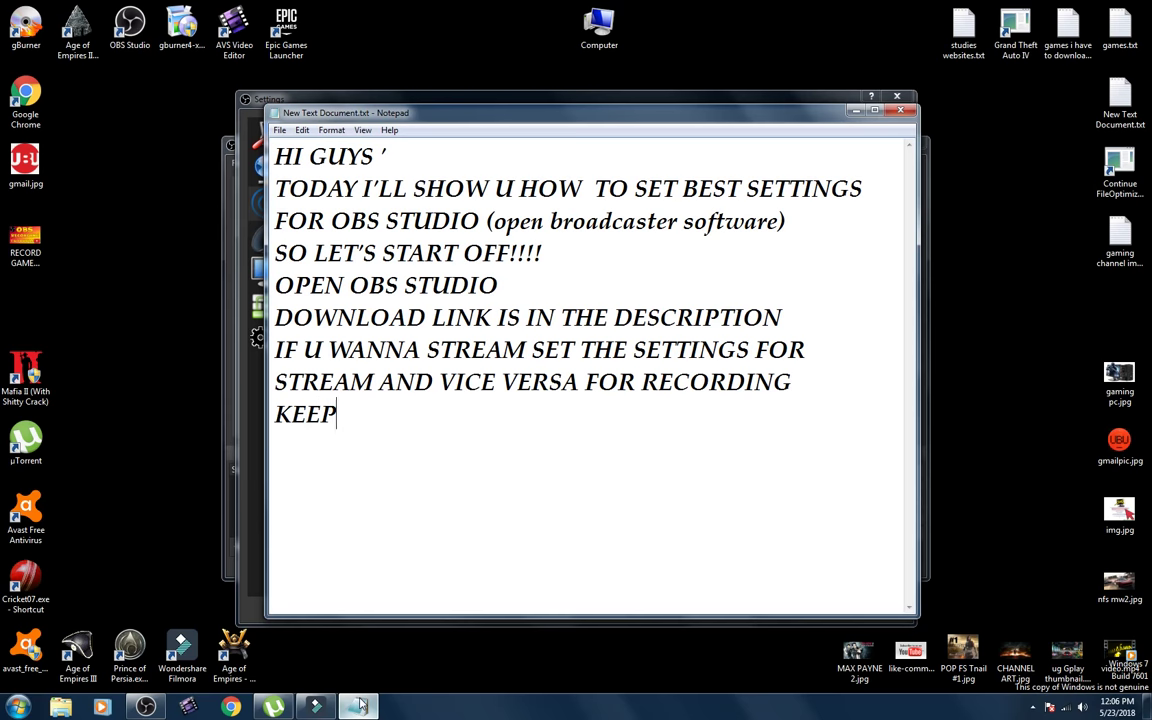
{"action": "type", "text": " THE RE"}
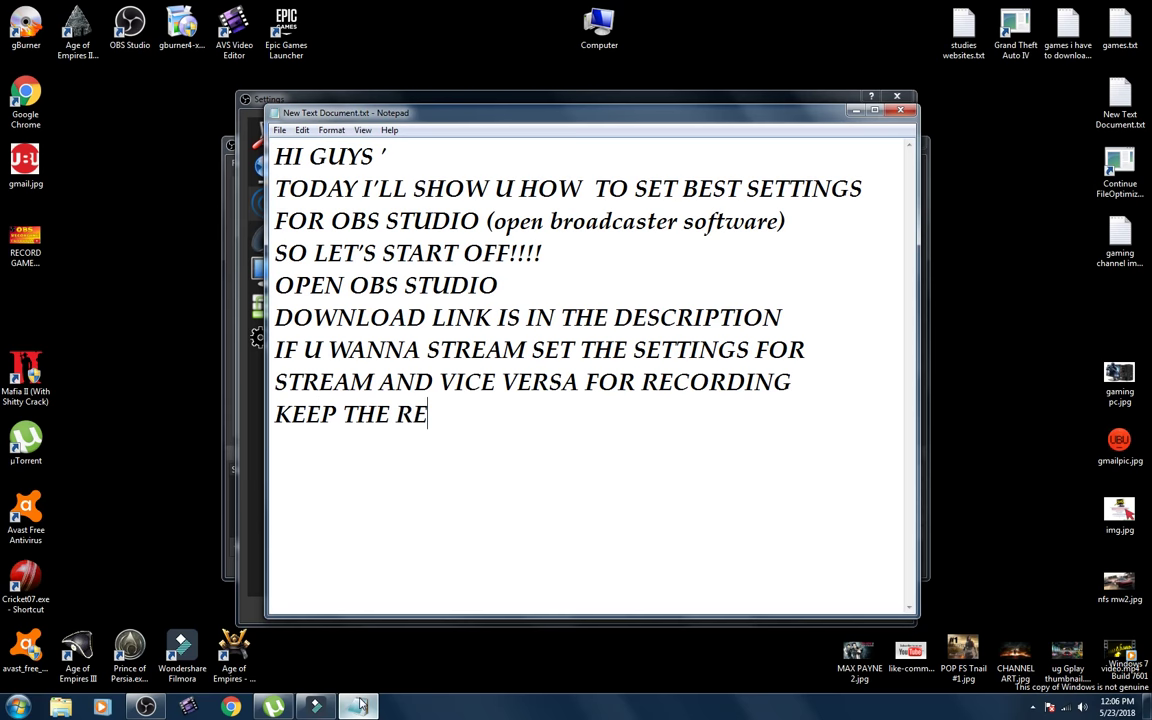
{"action": "type", "text": "CORD AND ST"}
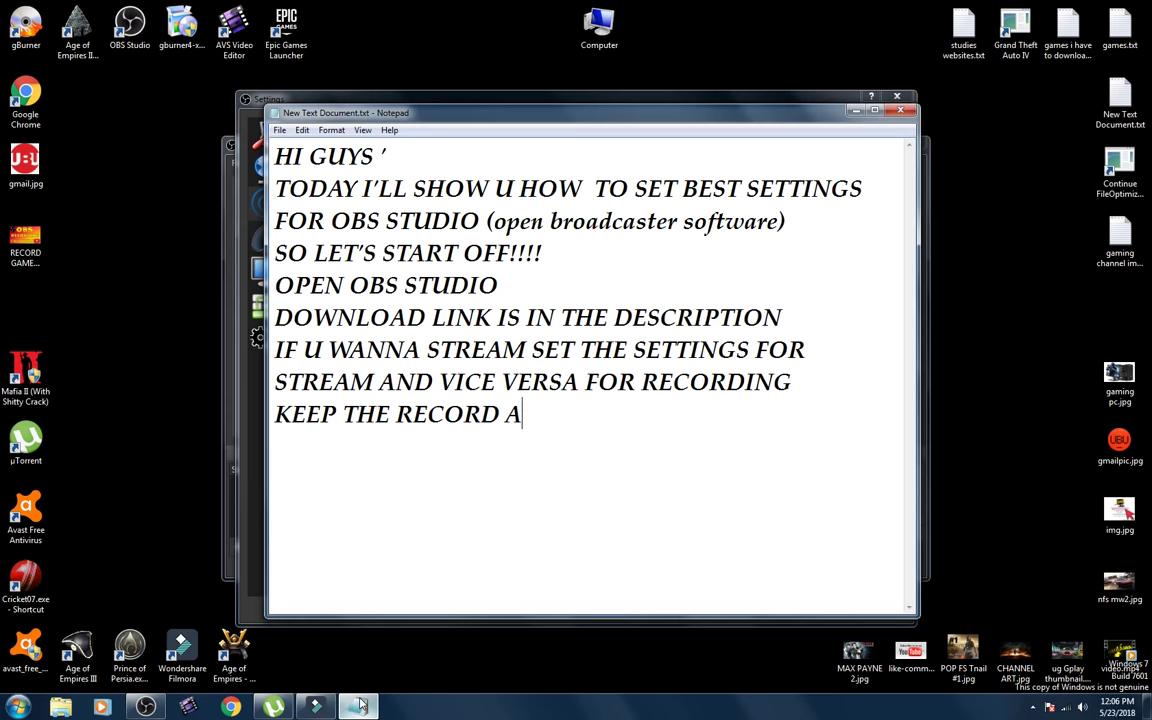
{"action": "key", "text": "BackSpace"}
{"action": "key", "text": "BackSpace"}
{"action": "key", "text": "BackSpace"}
{"action": "key", "text": "BackSpace"}
{"action": "key", "text": "BackSpace"}
{"action": "key", "text": "BackSpace"}
{"action": "type", "text": "FORMAT "}
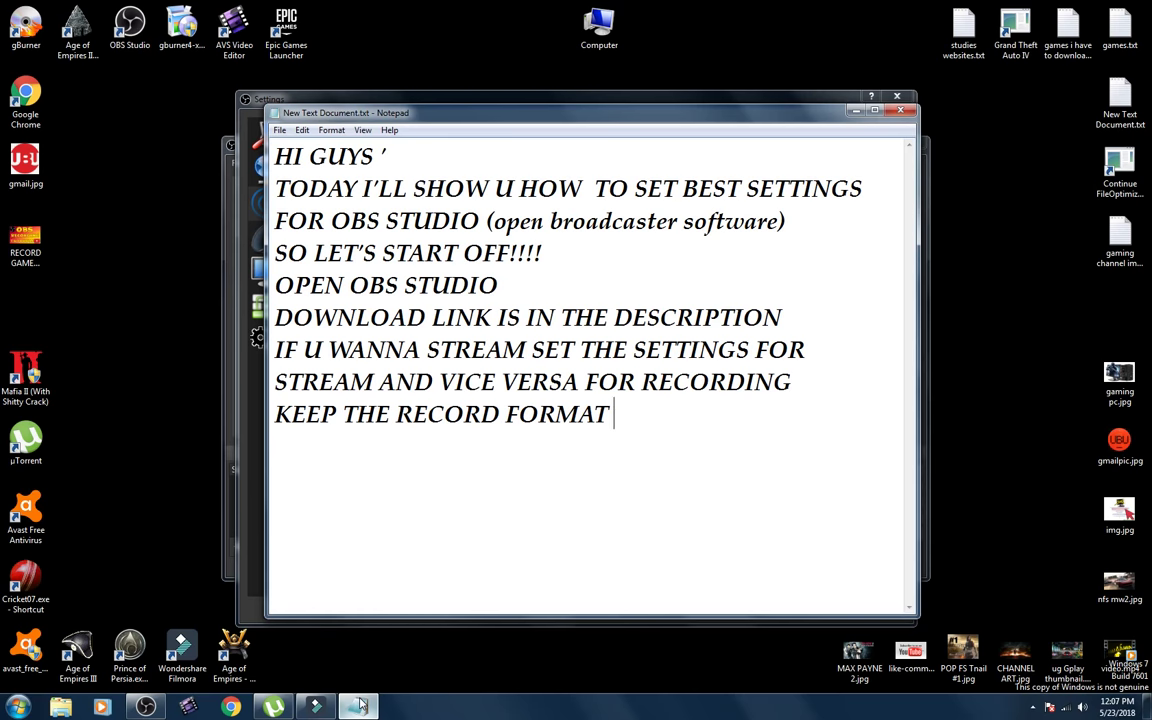
{"action": "type", "text": "TO MP4 TO "}
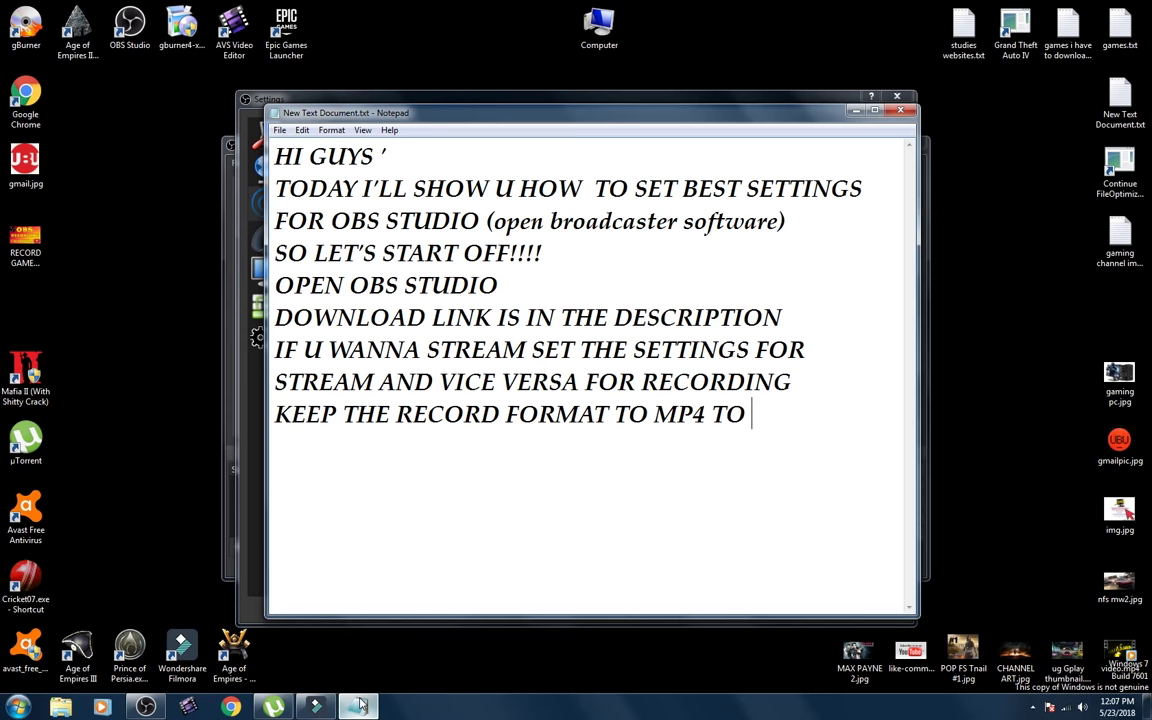
{"action": "type", "text": "EDIT IT "}
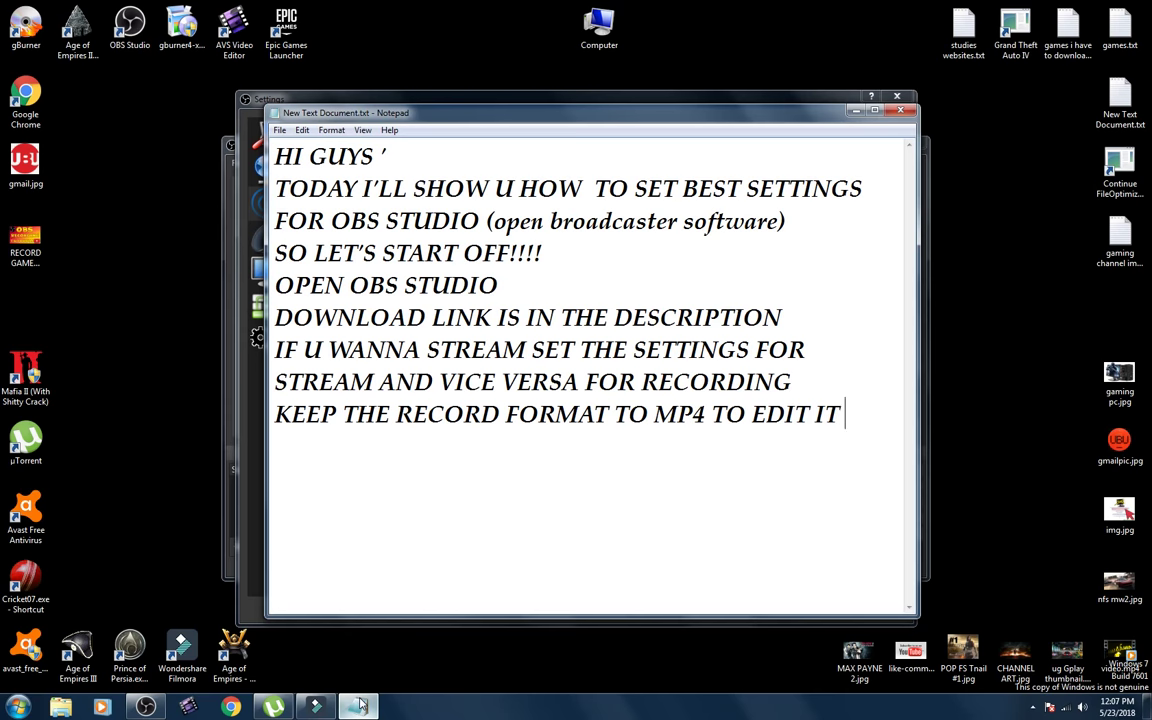
{"action": "type", "text": "EASILY"}
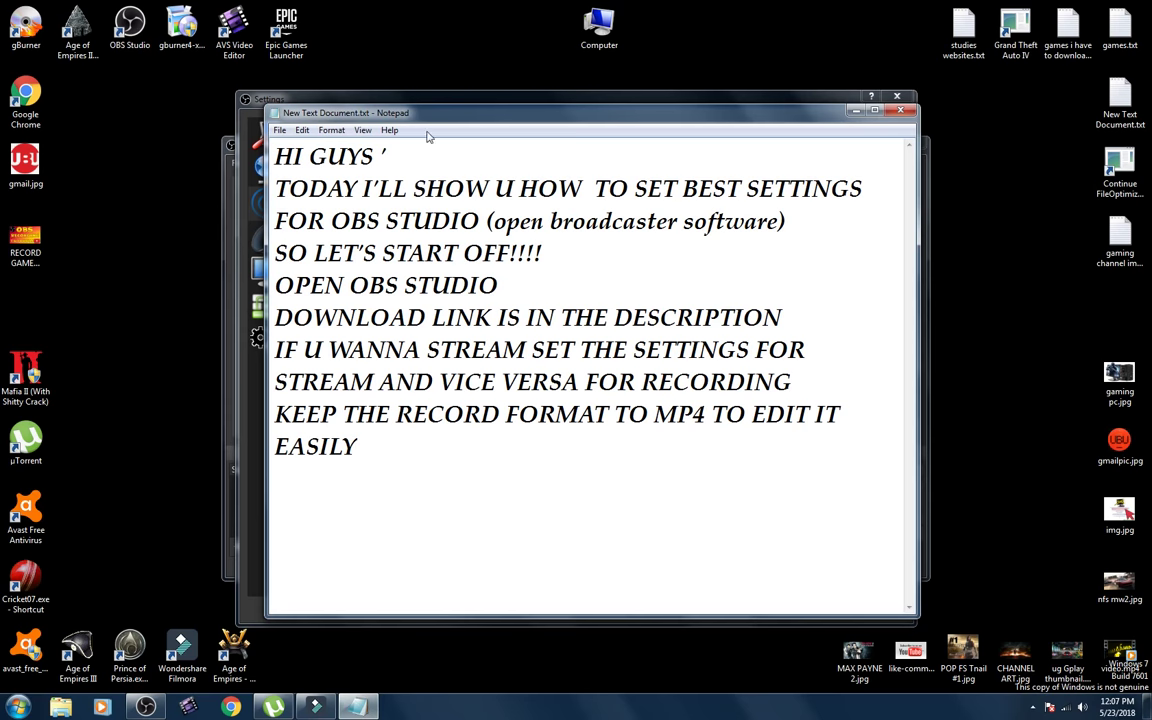
Uncover the recording settings, enable Rescale Output for recordings, and open the audio settings.
{"action": "left_click_drag", "start_coordinate": [432, 106], "coordinate": [441, 344]}
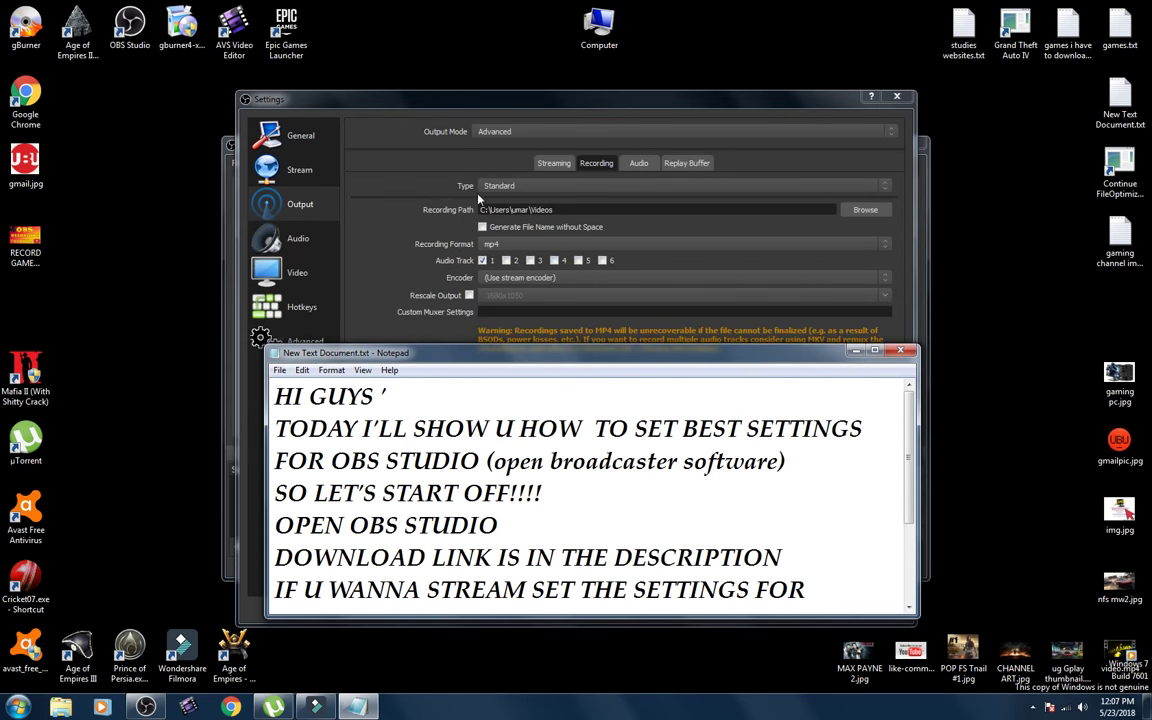
{"action": "left_click_drag", "start_coordinate": [476, 100], "coordinate": [472, 56]}
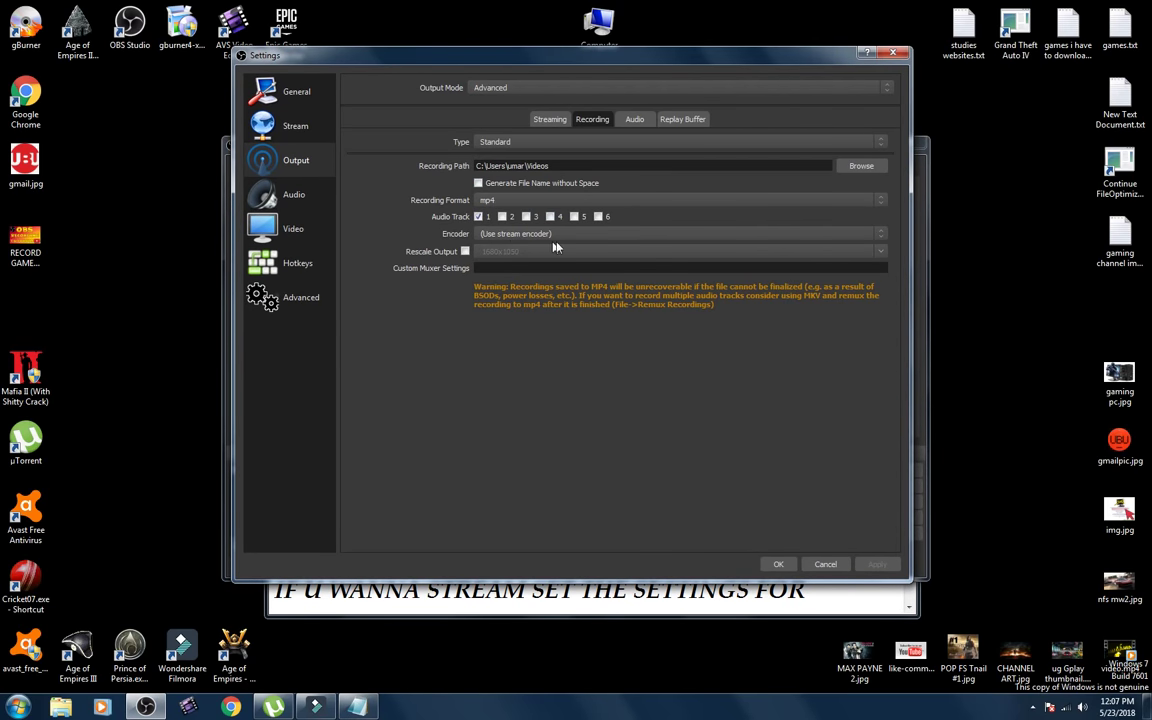
{"action": "left_click", "coordinate": [465, 252]}
{"action": "left_click", "coordinate": [302, 204]}
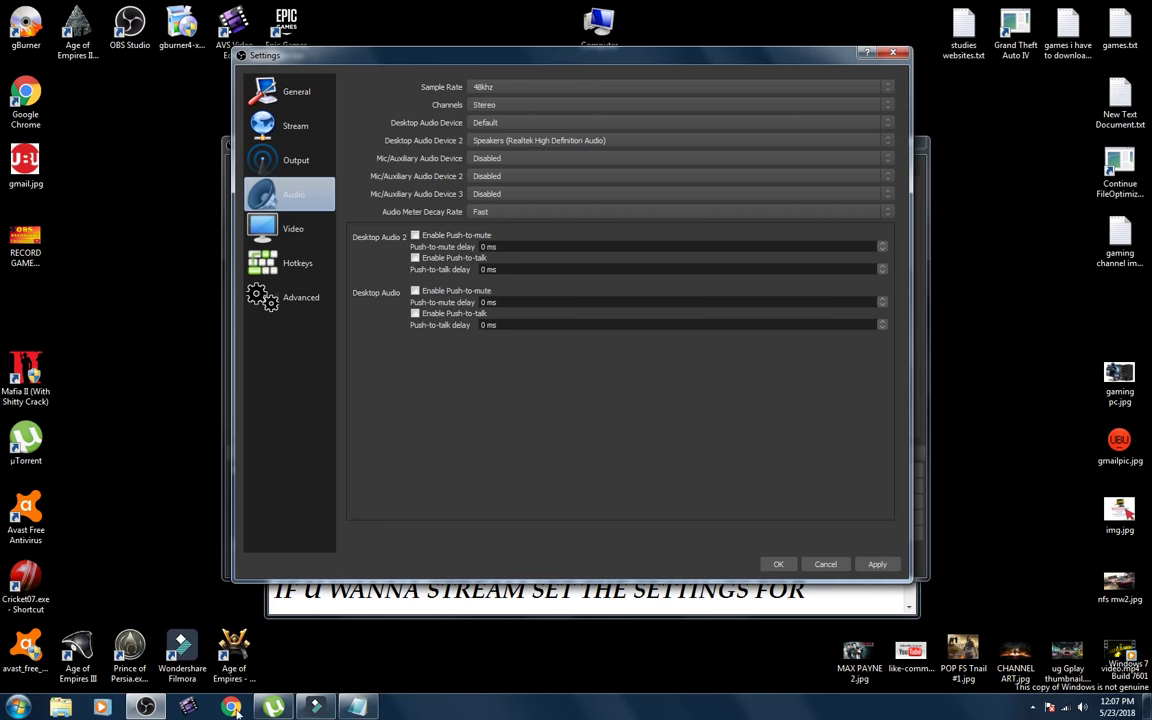
Bring up the Notepad note and add the line "SET YOUR DEFALUT AUDIO BY SPEAKERS OR MIC" at its end.
{"action": "left_click", "coordinate": [354, 707]}
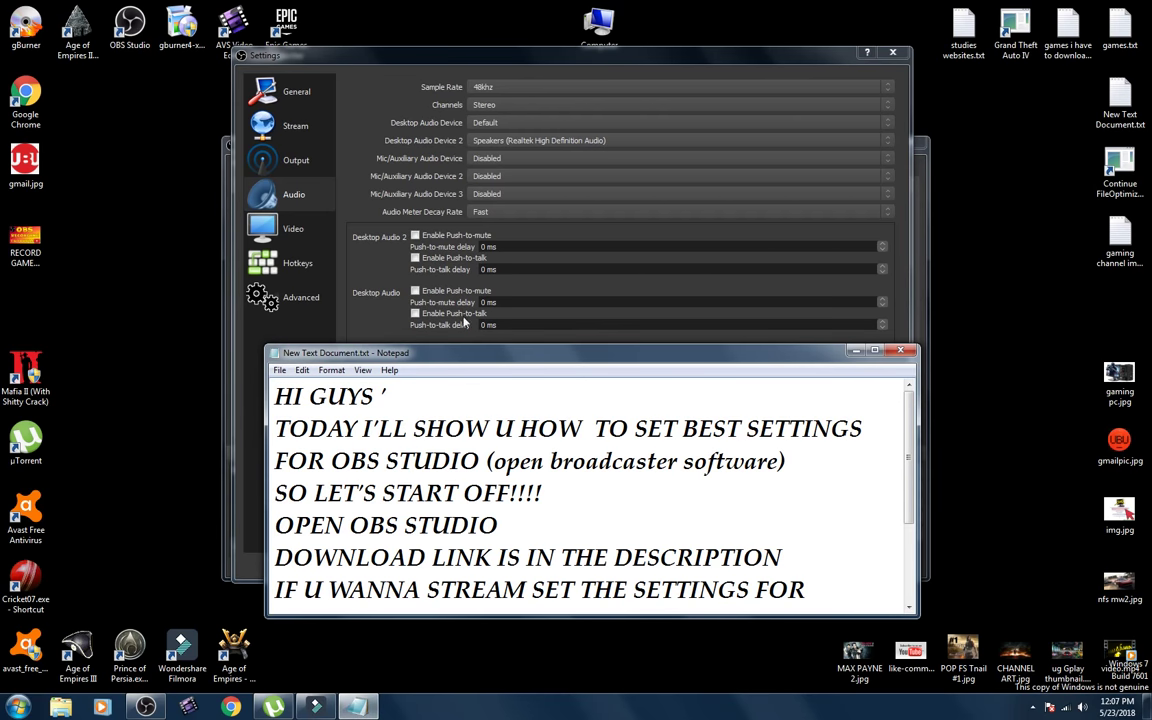
{"action": "left_click_drag", "start_coordinate": [430, 352], "coordinate": [408, 187]}
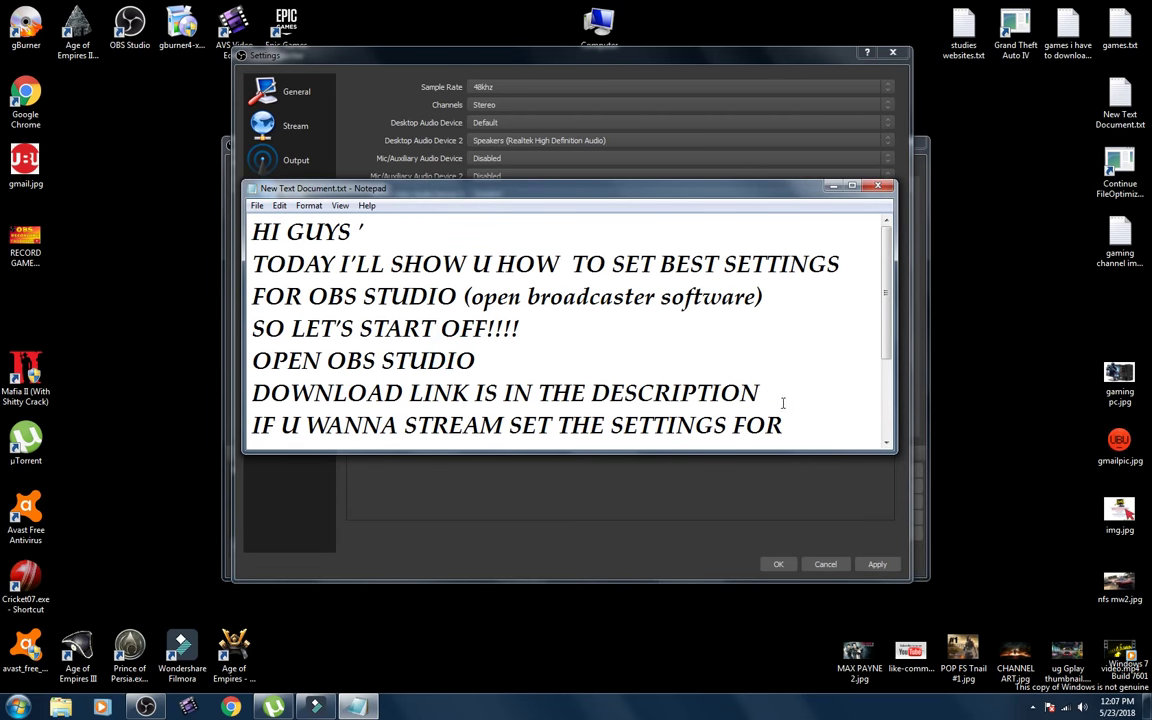
{"action": "key", "text": "Down"}
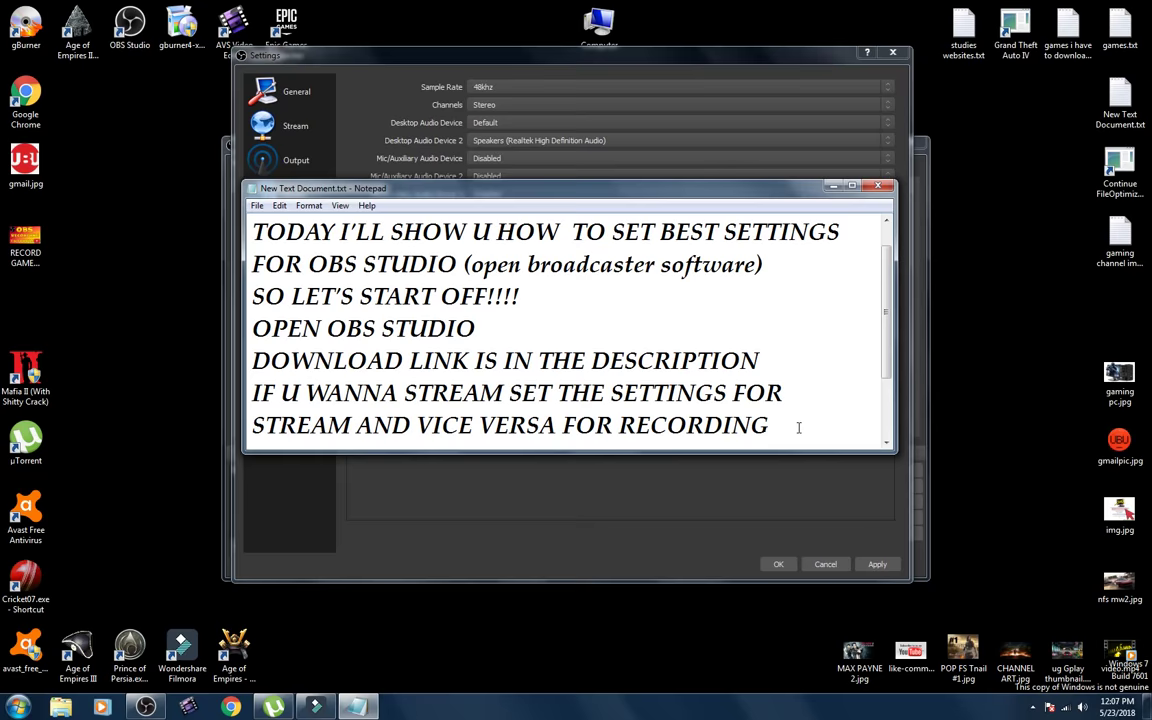
{"action": "key", "text": "Down"}
{"action": "key", "text": "Down"}
{"action": "key", "text": "Down"}
{"action": "type", "text": "SET TH"}
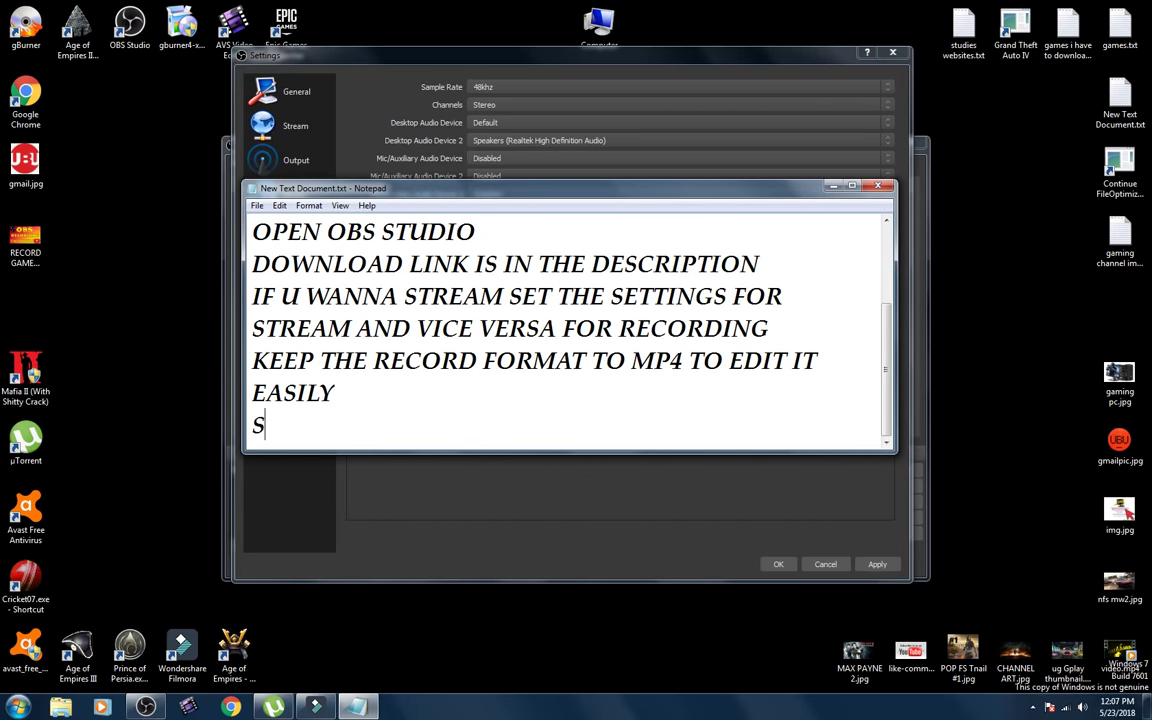
{"action": "key", "text": "BackSpace"}
{"action": "key", "text": "BackSpace"}
{"action": "type", "text": "YOUR"}
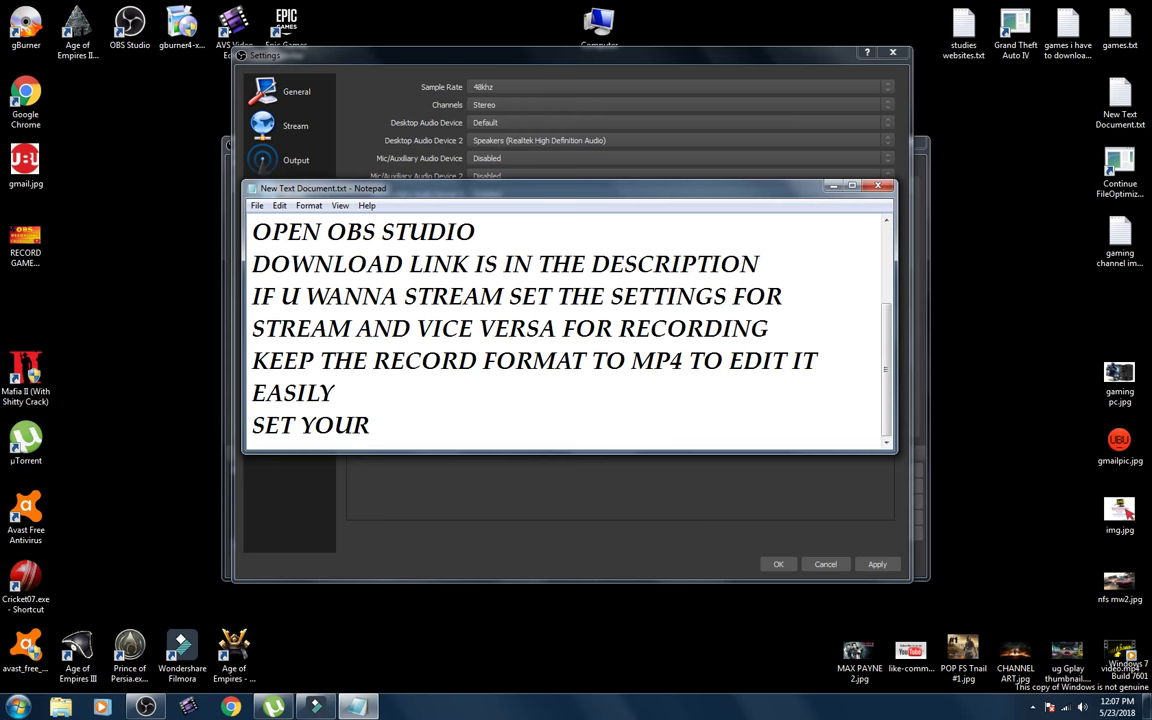
{"action": "type", "text": " DEFALU"}
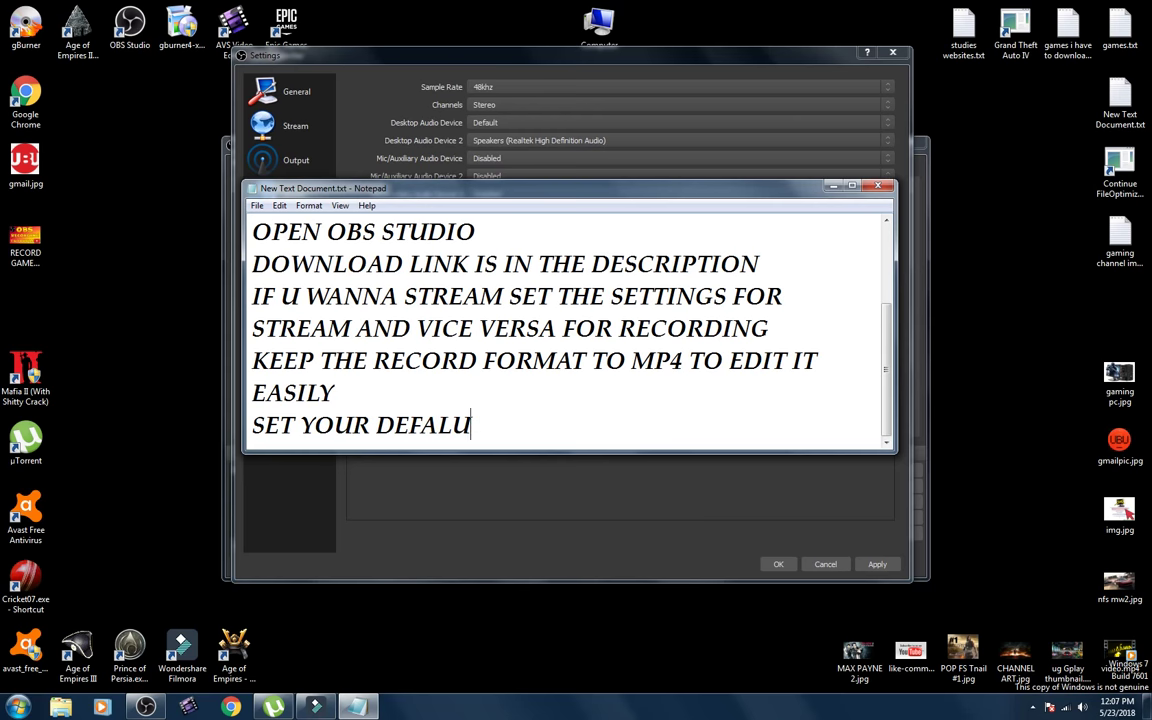
{"action": "type", "text": "T AUDI"}
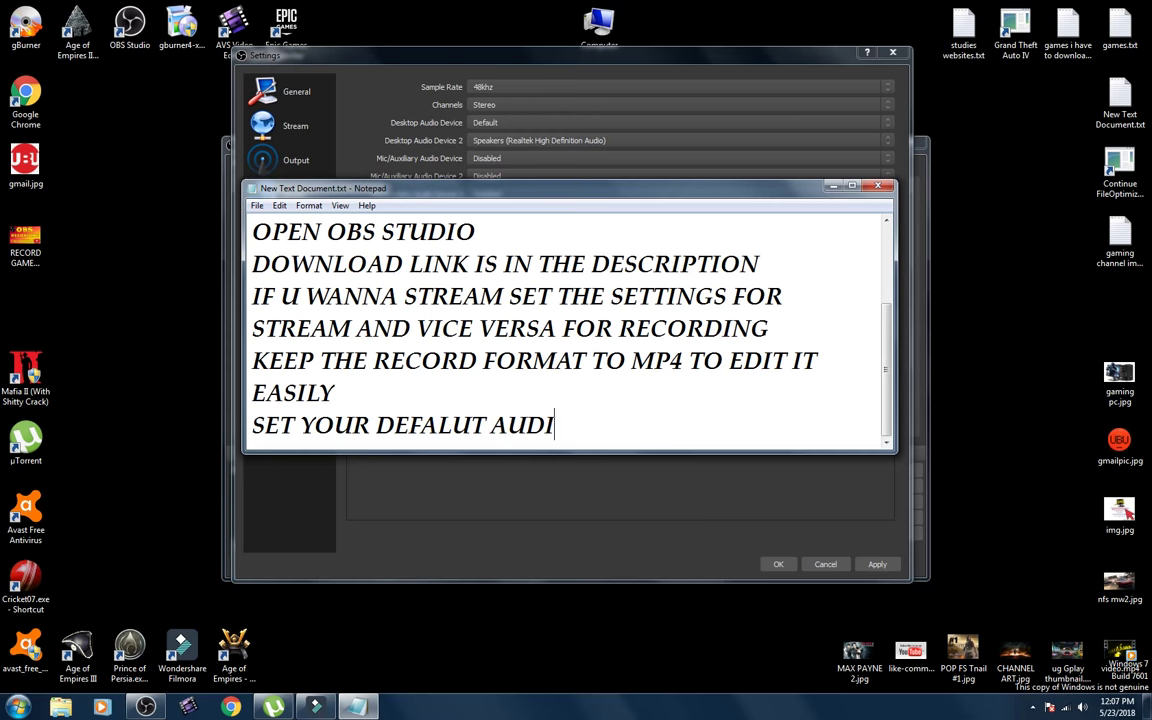
{"action": "type", "text": "O BY SPEAKE"}
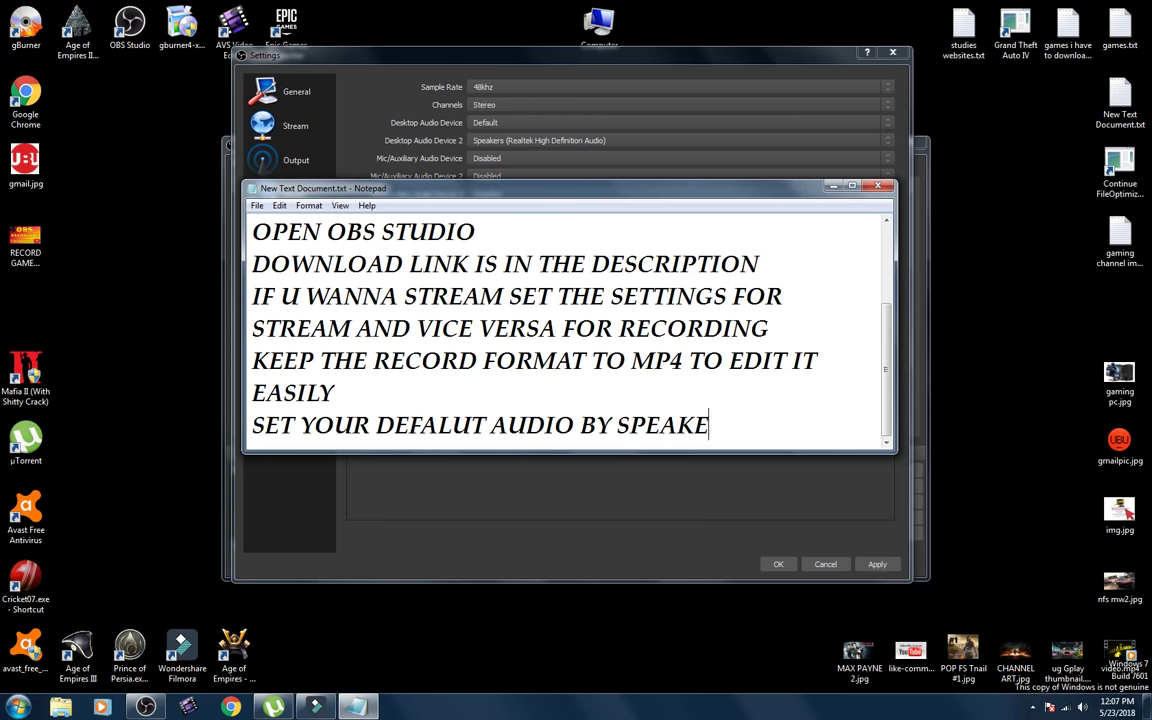
{"action": "type", "text": "RS OR MIC"}
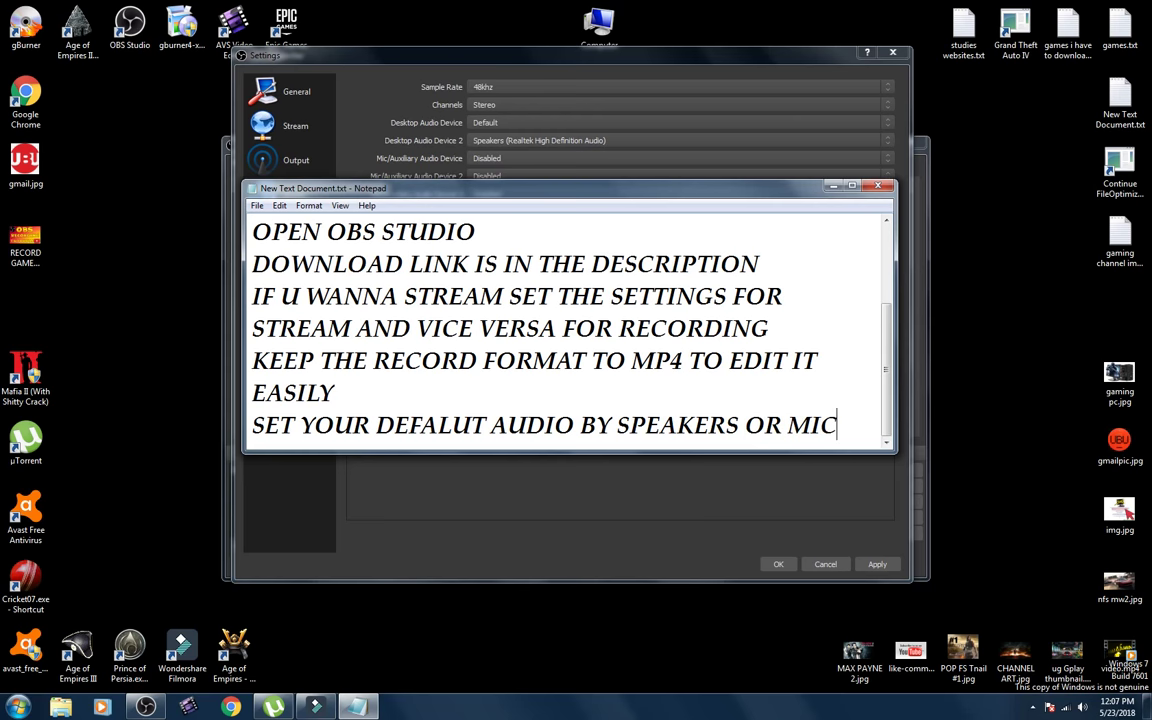
Open the OBS video settings and add the line "SELECT A RESOLUTION SUITABLE TO YOUR SCREEN" to the Notepad note.
{"action": "left_click", "coordinate": [836, 190]}
{"action": "left_click", "coordinate": [285, 228]}
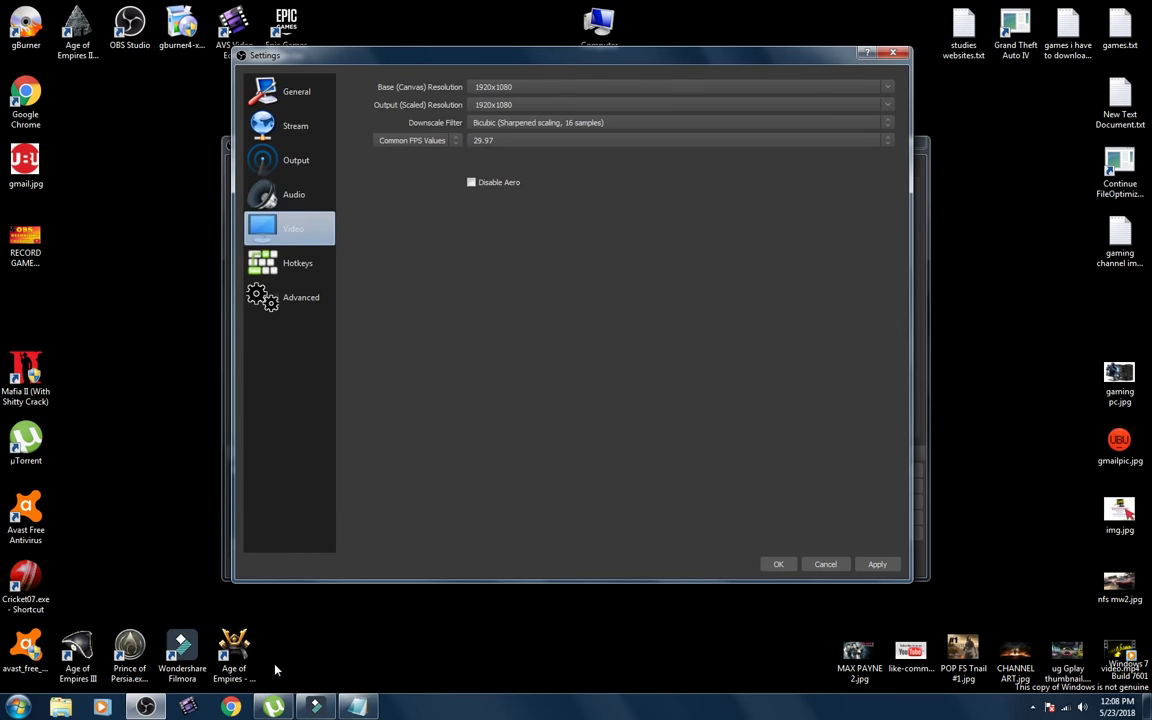
{"action": "left_click", "coordinate": [357, 707]}
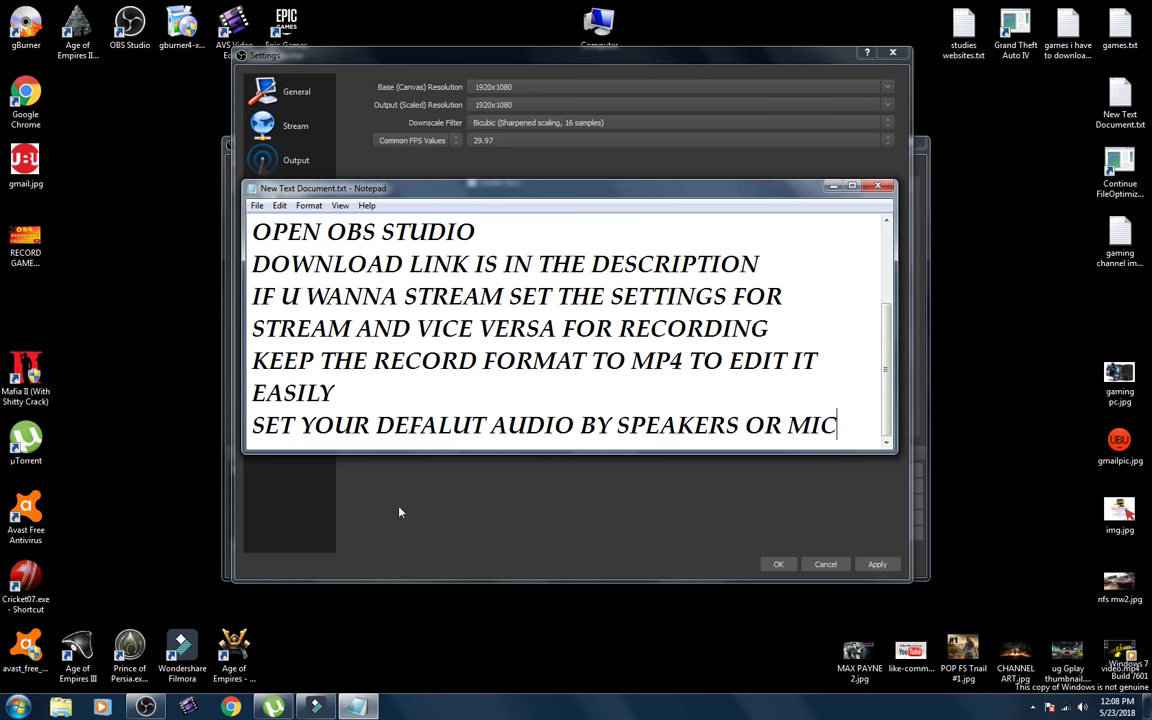
{"action": "key", "text": "Return"}
{"action": "type", "text": "S"}
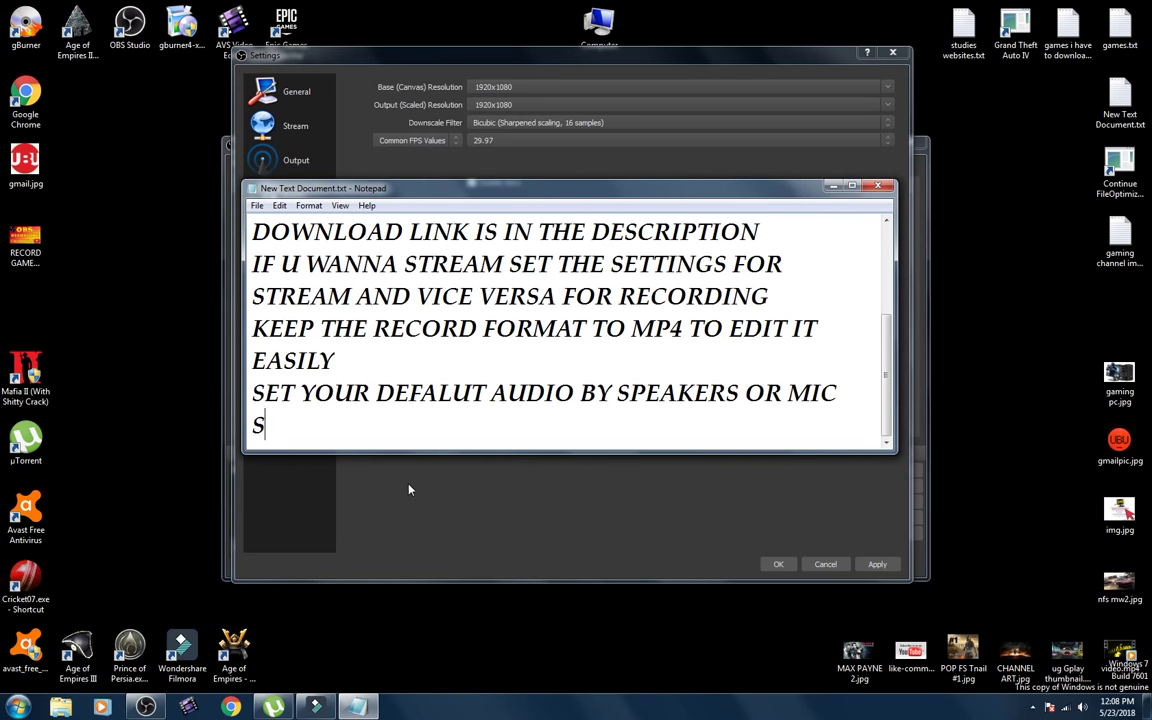
{"action": "type", "text": "ELECT A"}
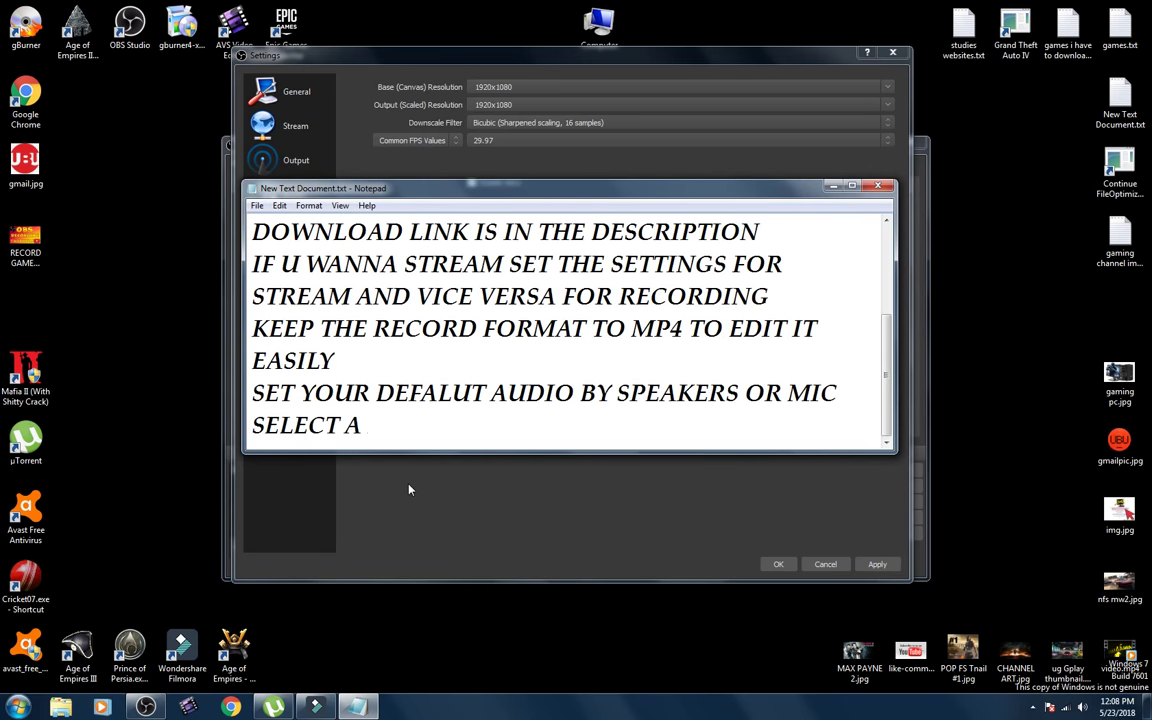
{"action": "type", "text": " RESOLUTIO"}
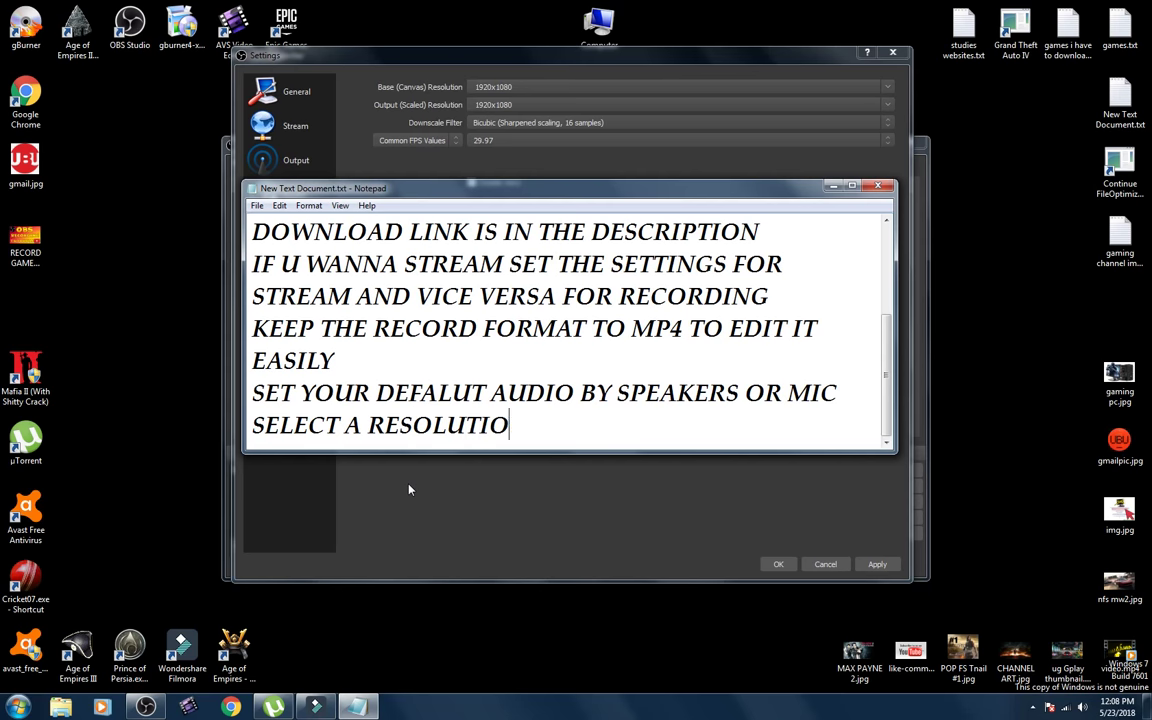
{"action": "type", "text": "N SUITA"}
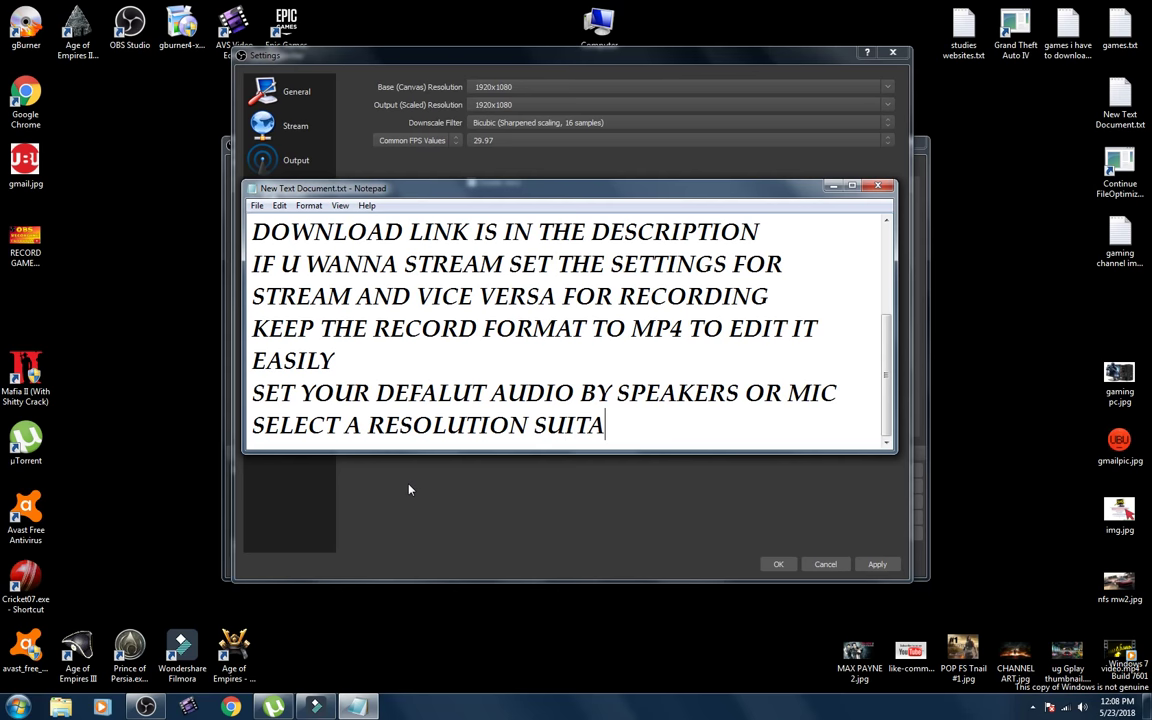
{"action": "type", "text": "BLE TO YOUR SC"}
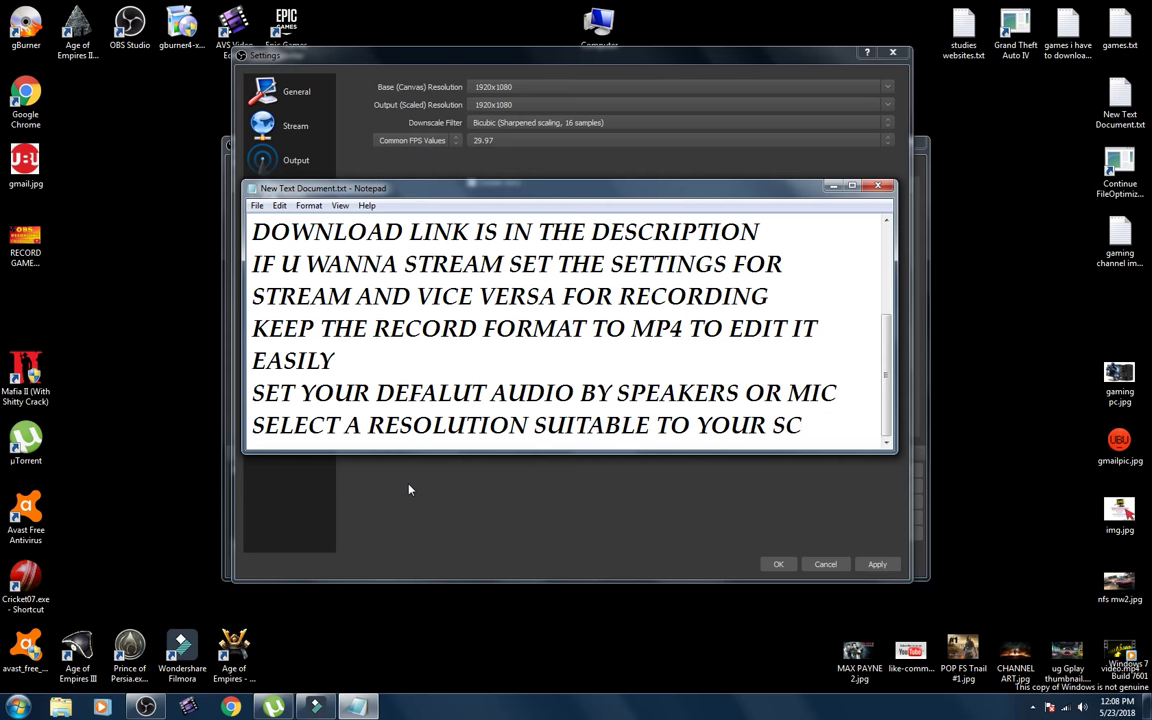
{"action": "type", "text": "REEN "}
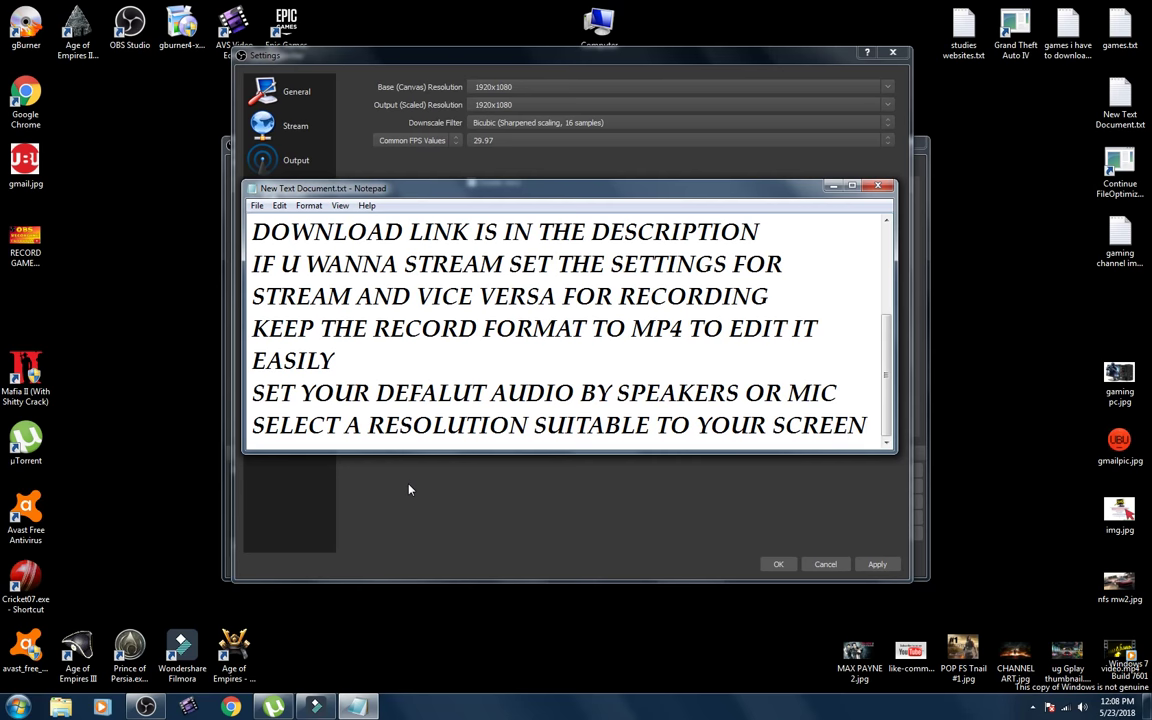
Continue the resolution sentence with "LIKE THE ONE WHICH IS DEFALUT IS ALRIGHT!!" and start a new line.
{"action": "type", "text": "LIKE "}
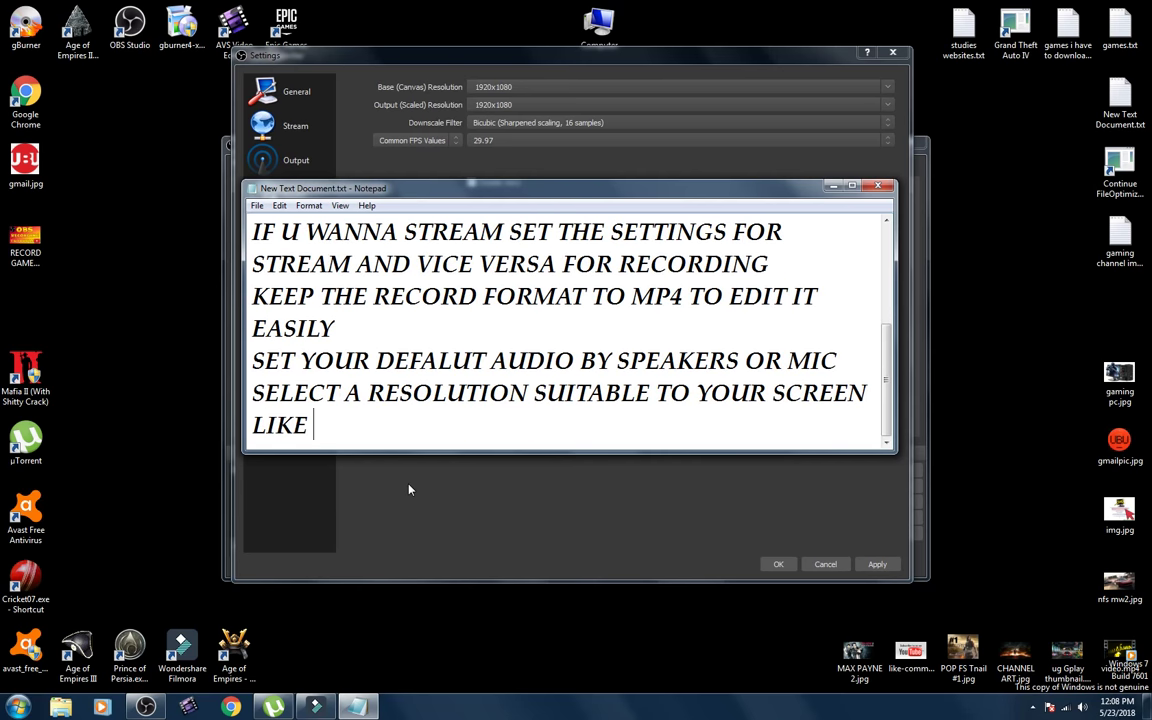
{"action": "type", "text": "THE  "}
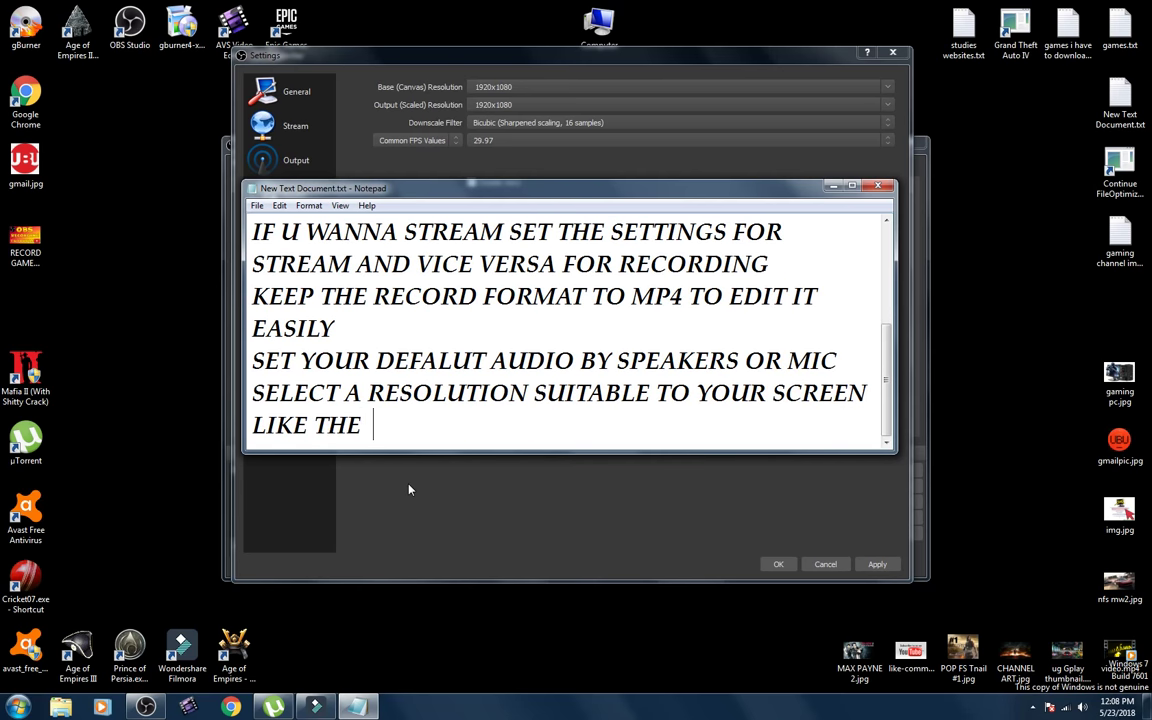
{"action": "type", "text": "ONE WHICH "}
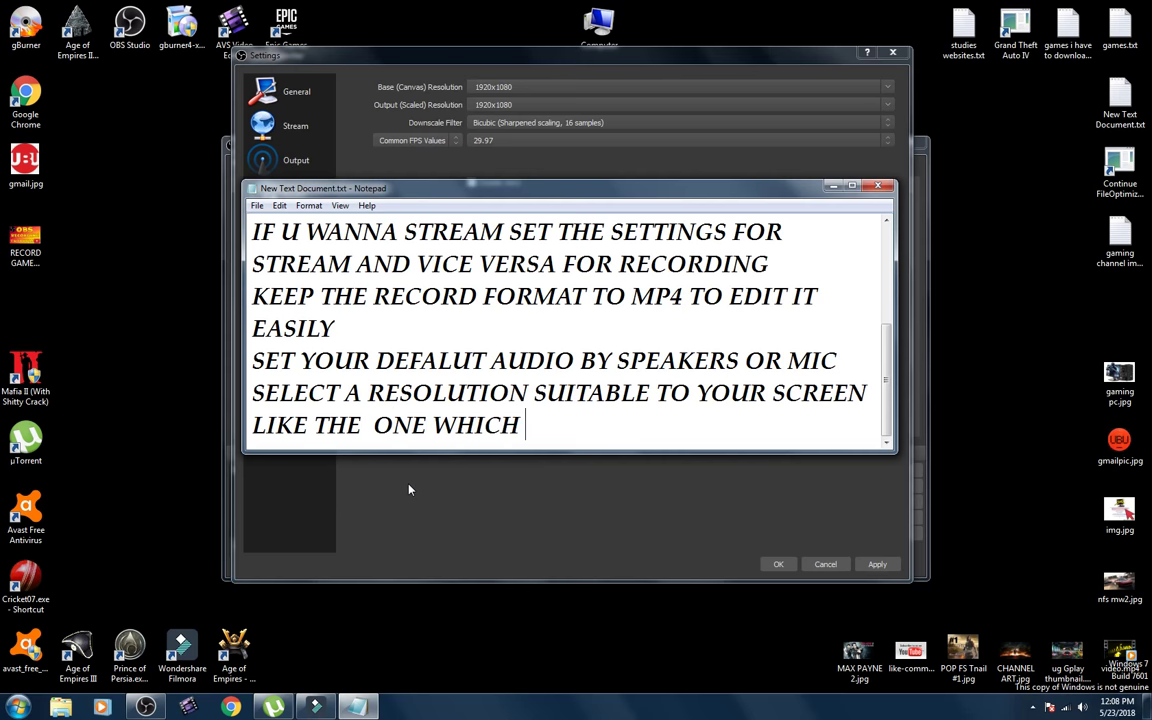
{"action": "type", "text": "IS DEFAL"}
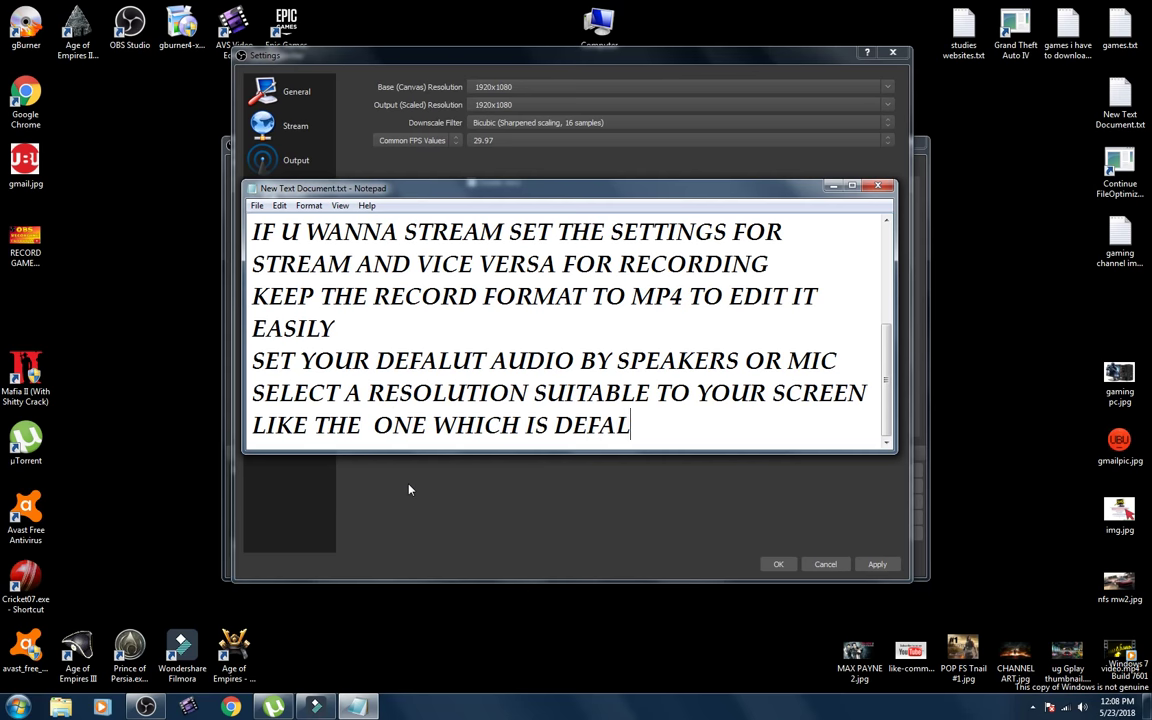
{"action": "type", "text": "UT IS AL"}
{"action": "type", "text": "RIGHT!!"}
{"action": "key", "text": "Return"}
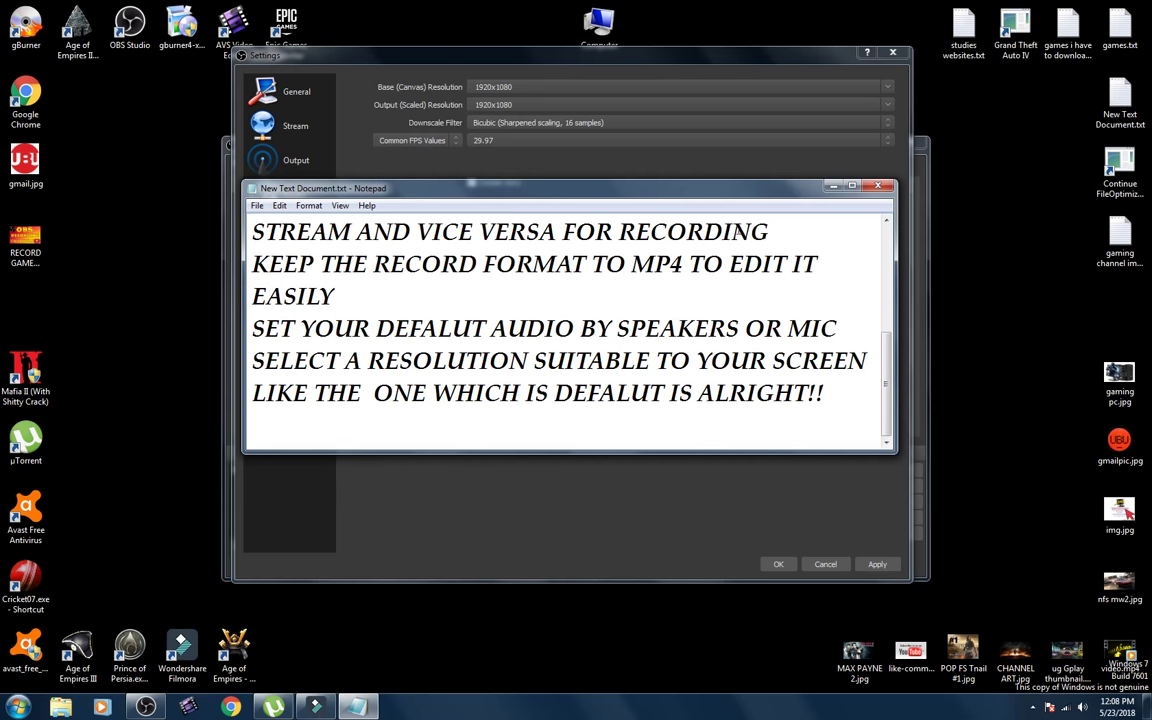
Uncover the OBS video settings and set the common FPS value to 30.
{"action": "left_click_drag", "start_coordinate": [664, 188], "coordinate": [651, 402]}
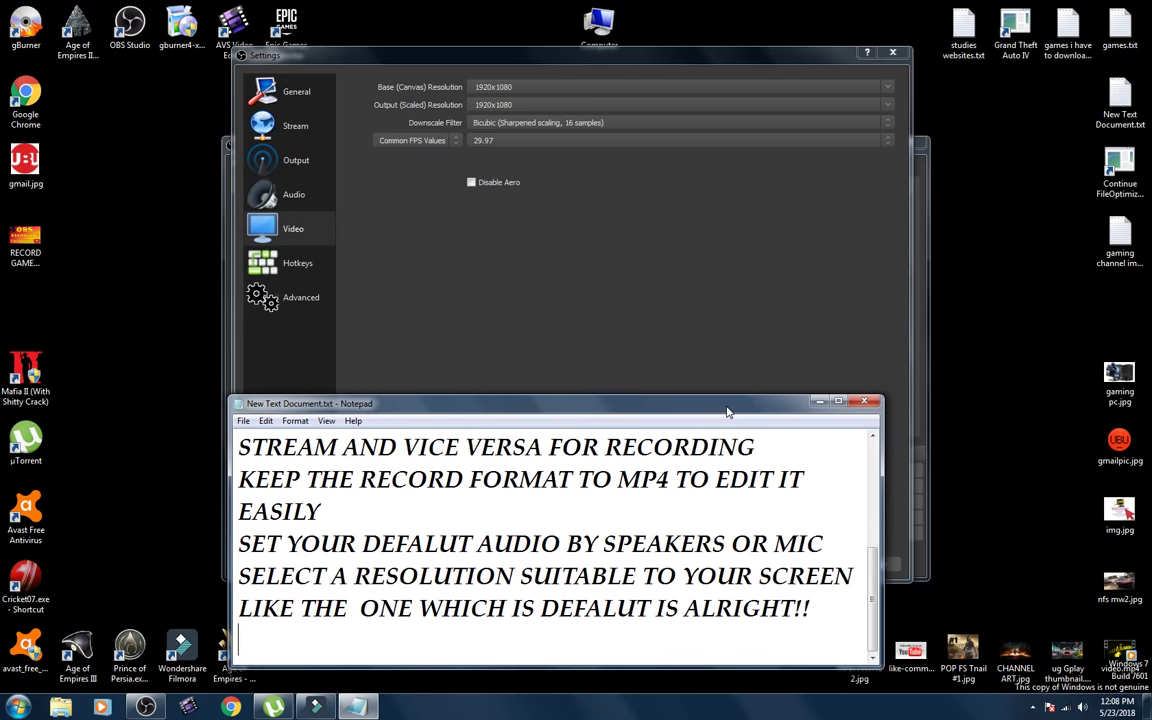
{"action": "left_click", "coordinate": [688, 143]}
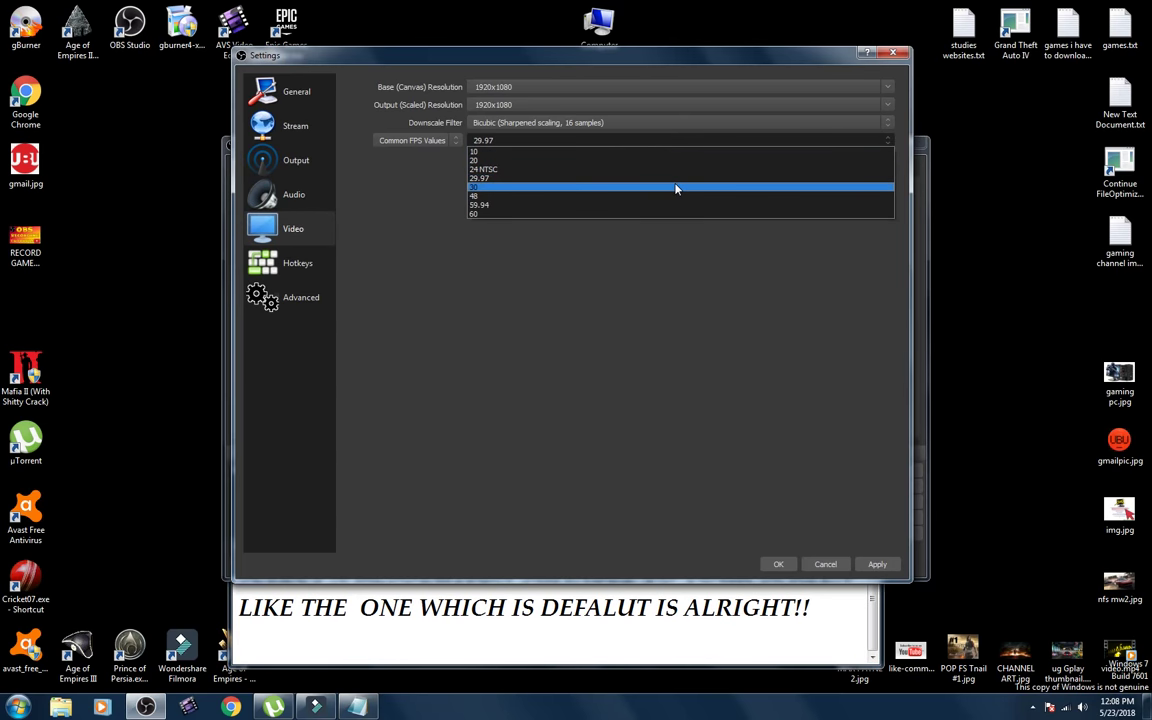
{"action": "left_click", "coordinate": [675, 186]}
Add "fps value 30 IS GOOD BT BELOW IS BAD SO SET IT TO 30" to the end of the Notepad note.
{"action": "left_click", "coordinate": [330, 638]}
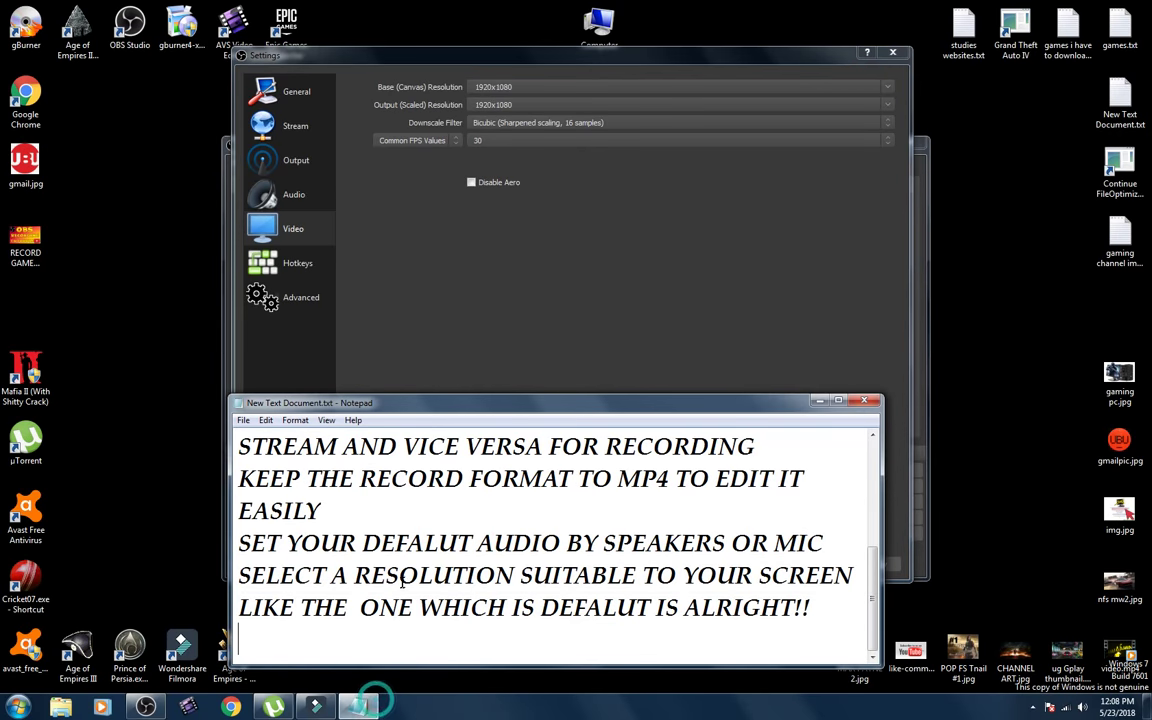
{"action": "type", "text": "fps "}
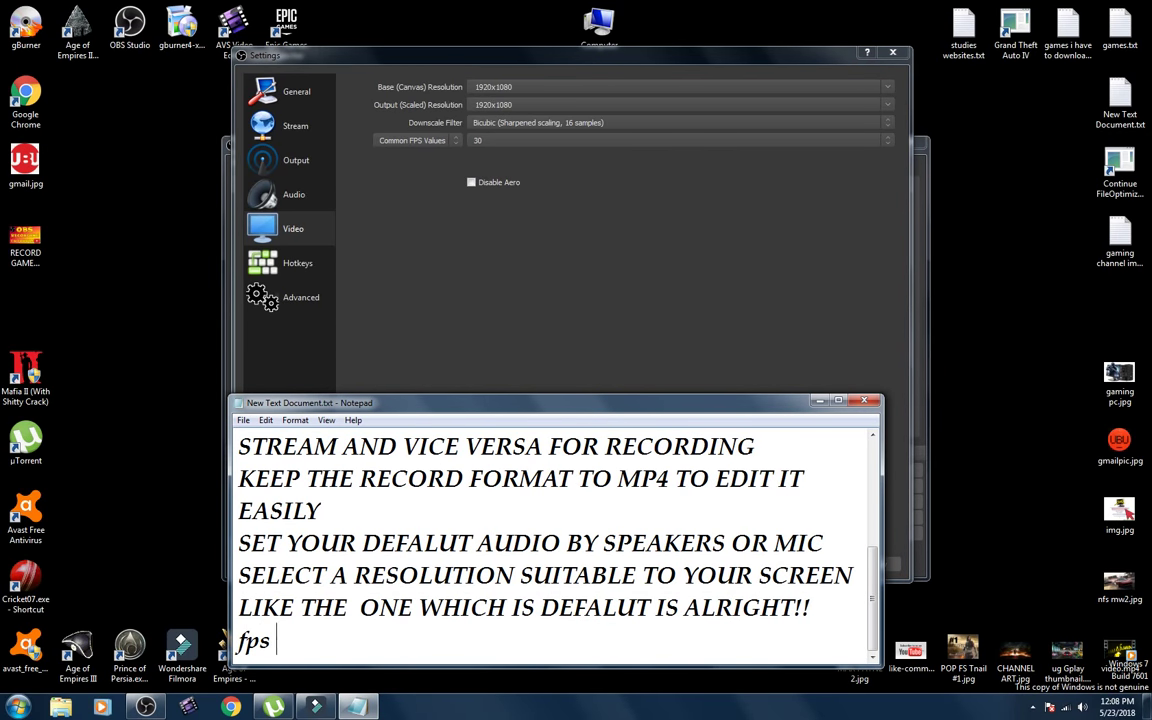
{"action": "type", "text": "value #"}
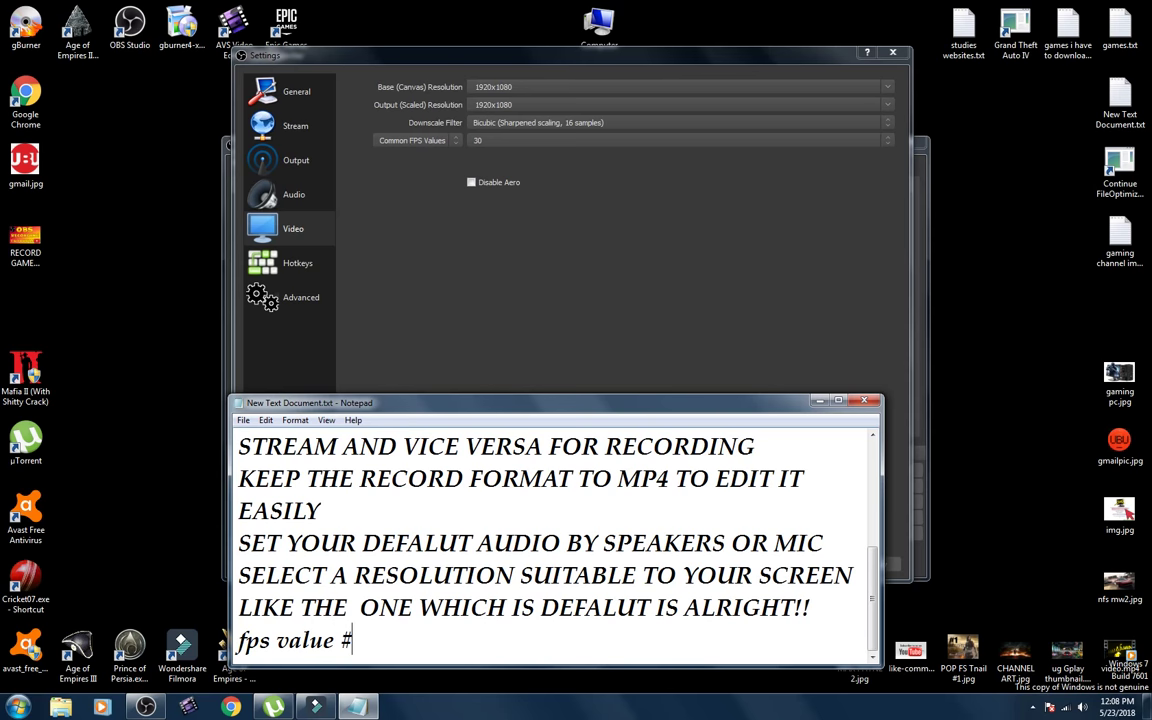
{"action": "key", "text": "BackSpace"}
{"action": "type", "text": "30 IS GOOD "}
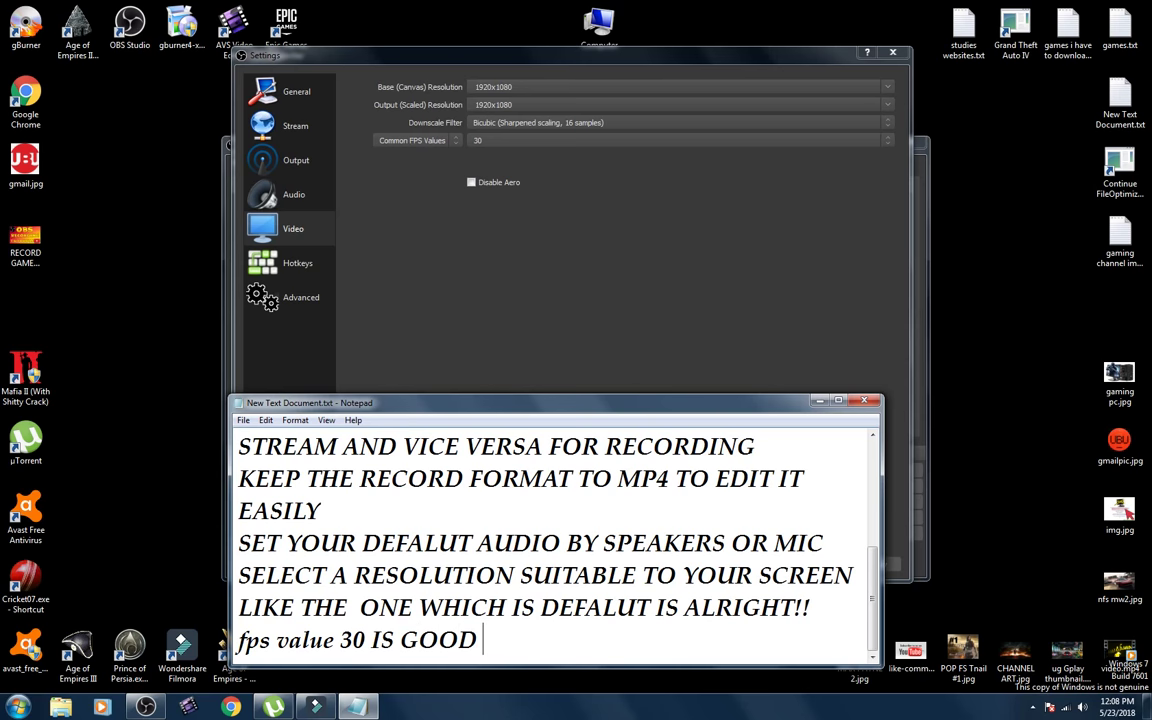
{"action": "type", "text": "BT BELOW IS BAD SO "}
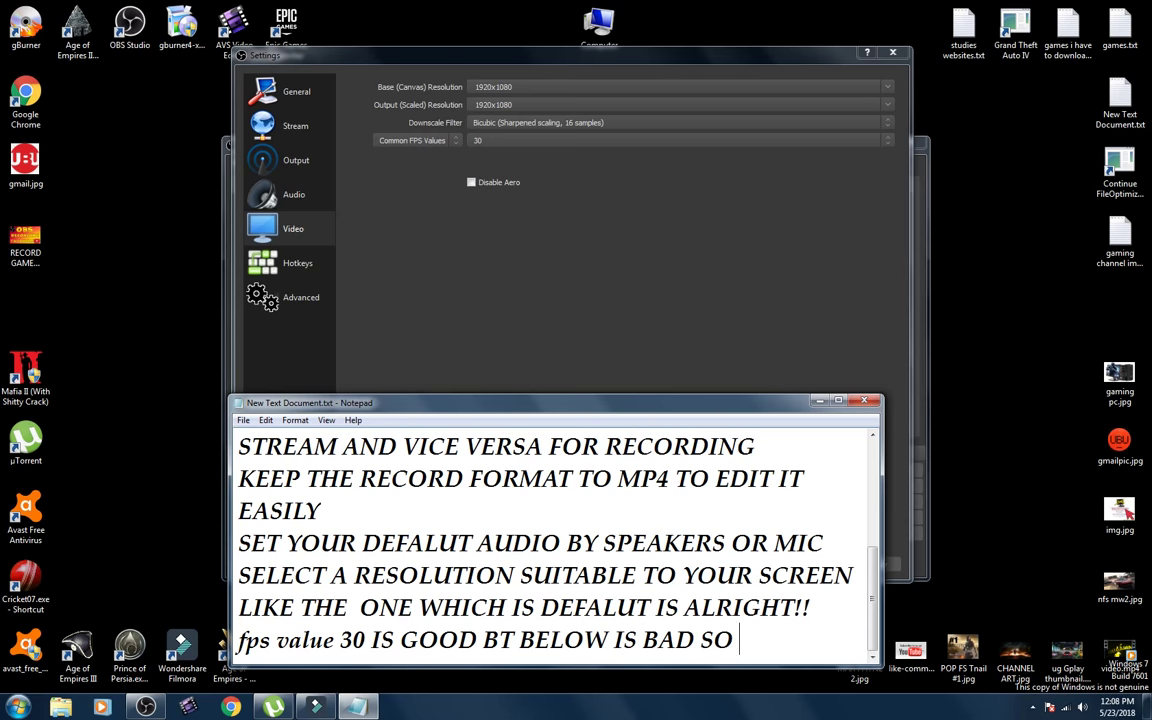
{"action": "type", "text": "SET IT TO 30"}
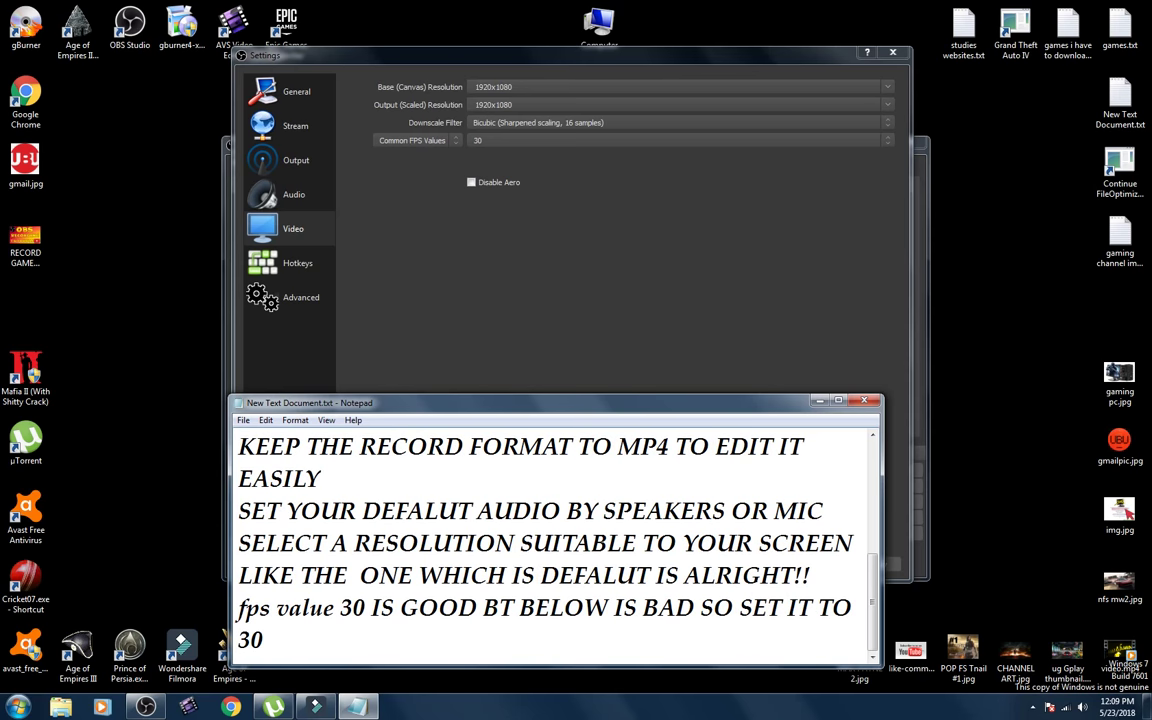
Continue the fps line in the Notepad note with "IF U HAVE A GRAPHICS WHICH IS UITABLE AND".
{"action": "type", "text": " IF U HA"}
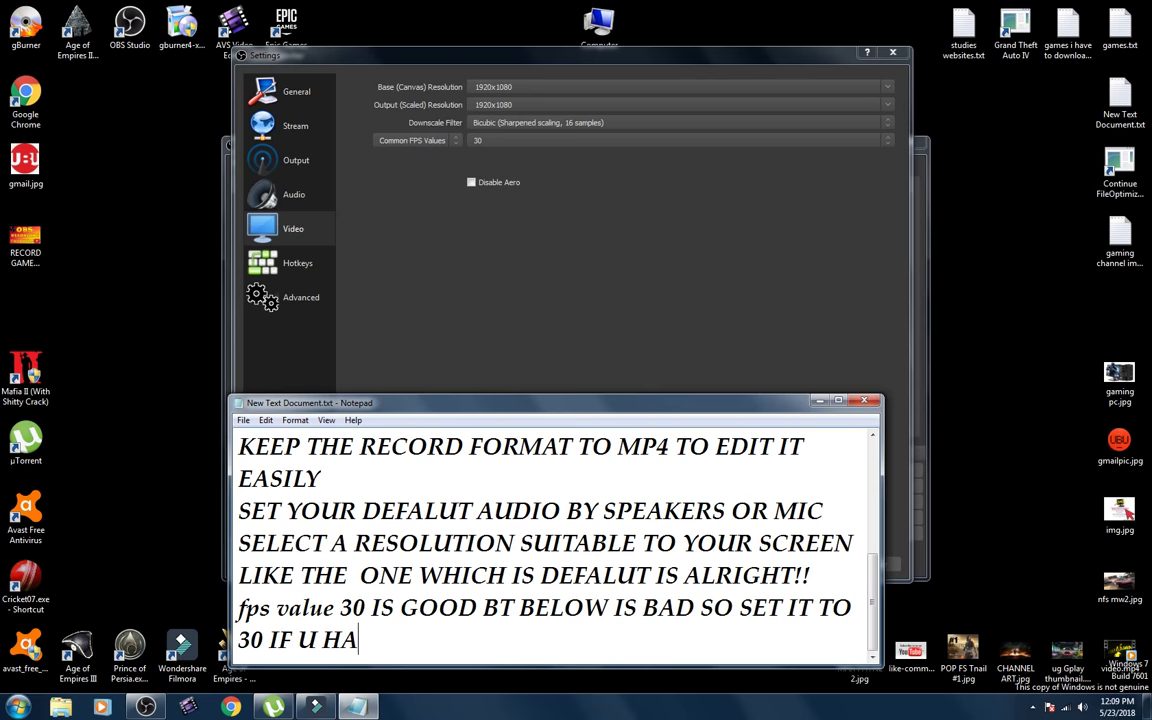
{"action": "type", "text": "VE A GRAPH"}
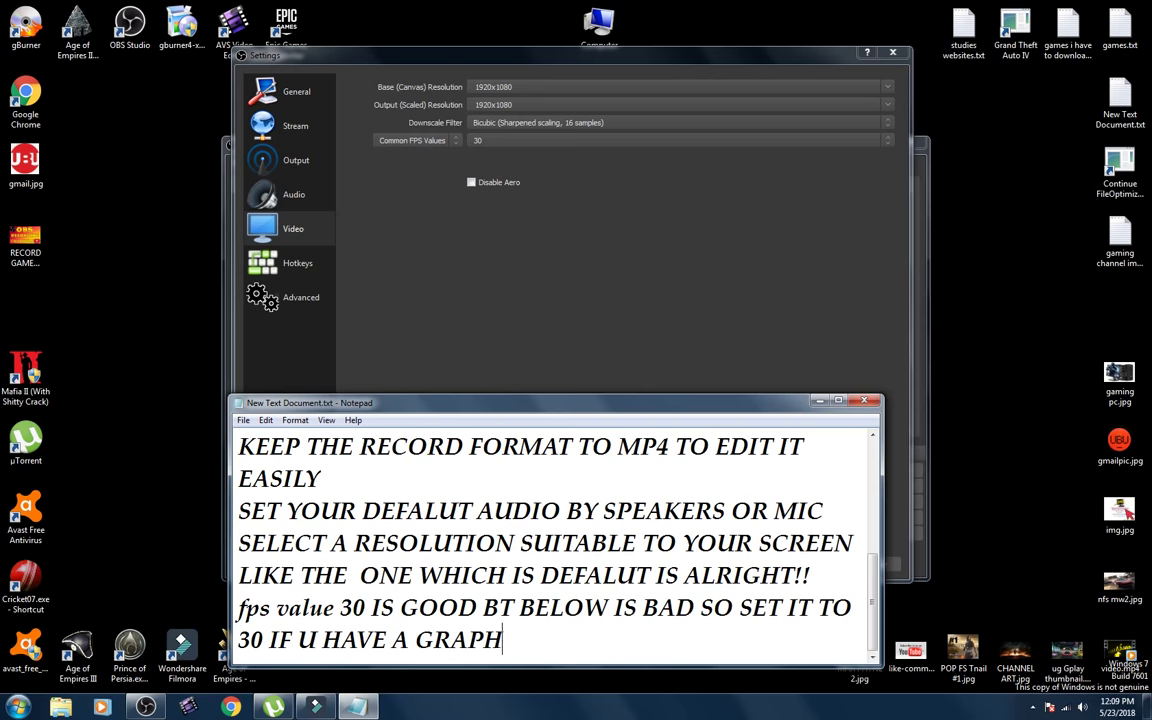
{"action": "type", "text": "ICS CARD SET"}
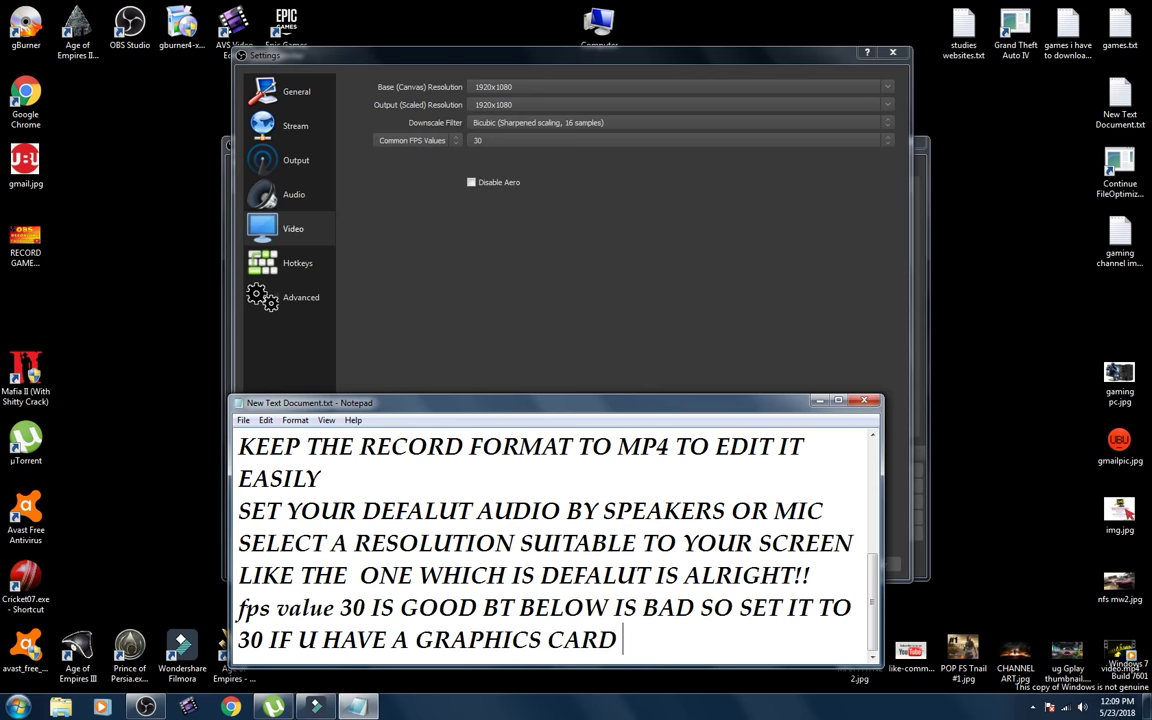
{"action": "key", "text": "BackSpace"}
{"action": "key", "text": "BackSpace"}
{"action": "key", "text": "BackSpace"}
{"action": "key", "text": "BackSpace"}
{"action": "key", "text": "BackSpace"}
{"action": "key", "text": "BackSpace"}
{"action": "key", "text": "BackSpace"}
{"action": "key", "text": "BackSpace"}
{"action": "key", "text": "BackSpace"}
{"action": "type", "text": "WHIC"}
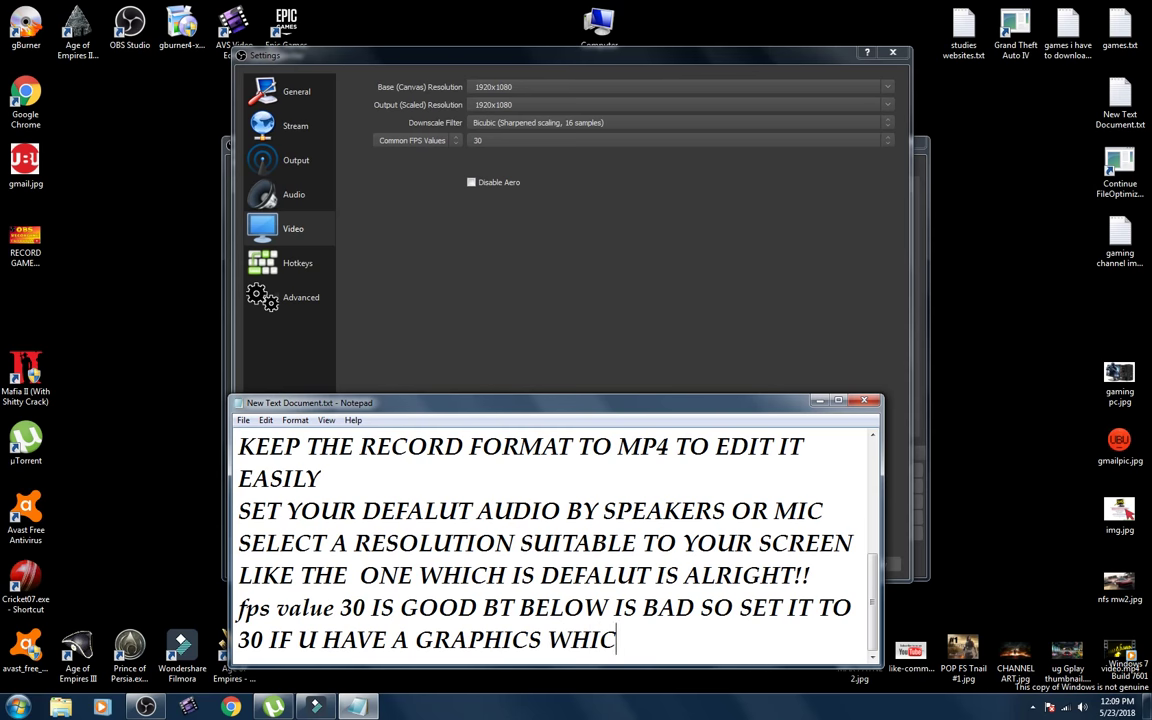
{"action": "type", "text": "H IS UITA"}
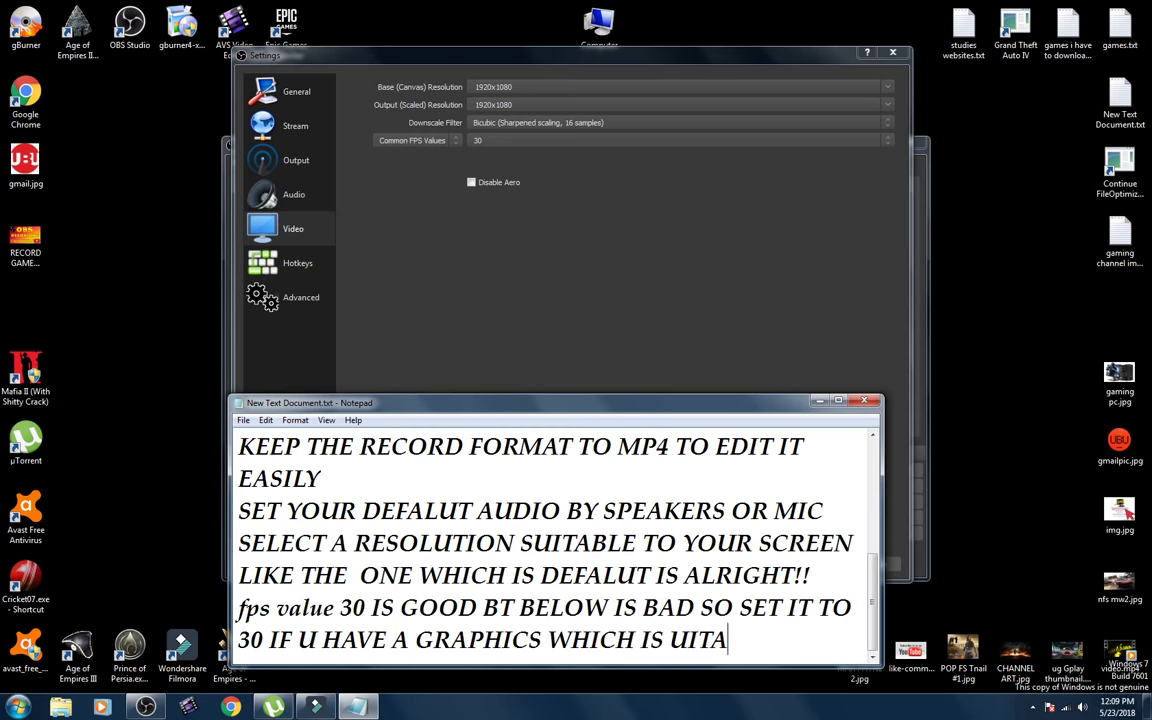
{"action": "type", "text": "BLE AND"}
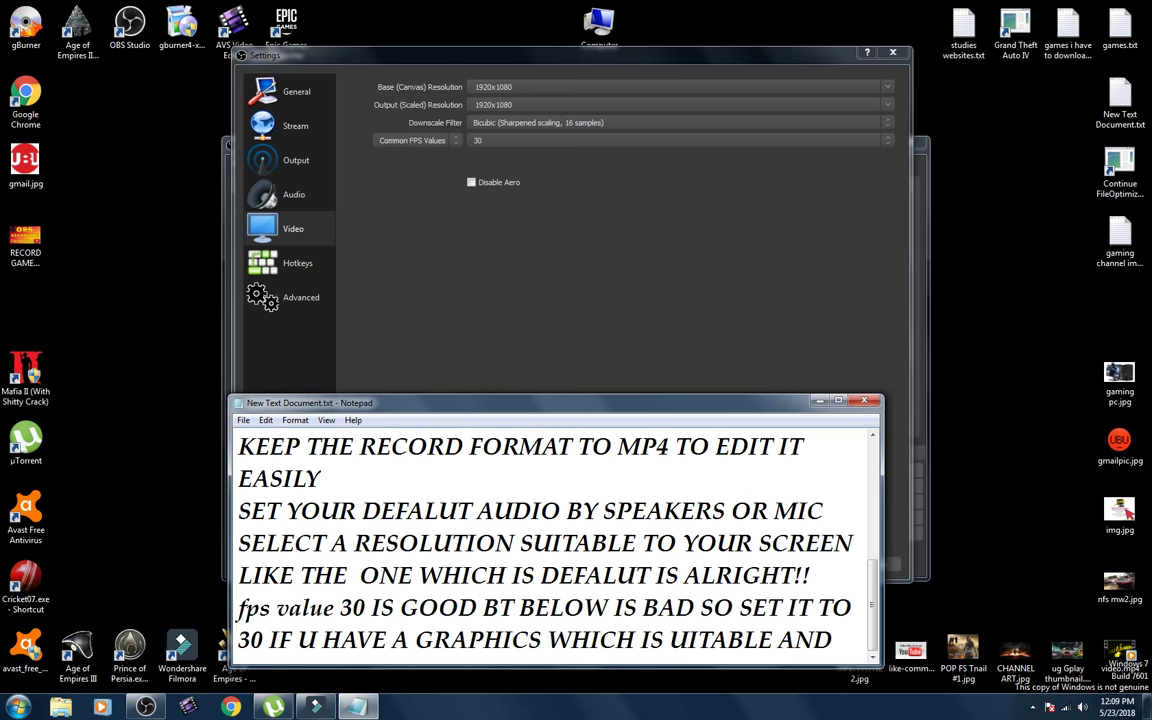
{"action": "type", "text": " DOES NO"}
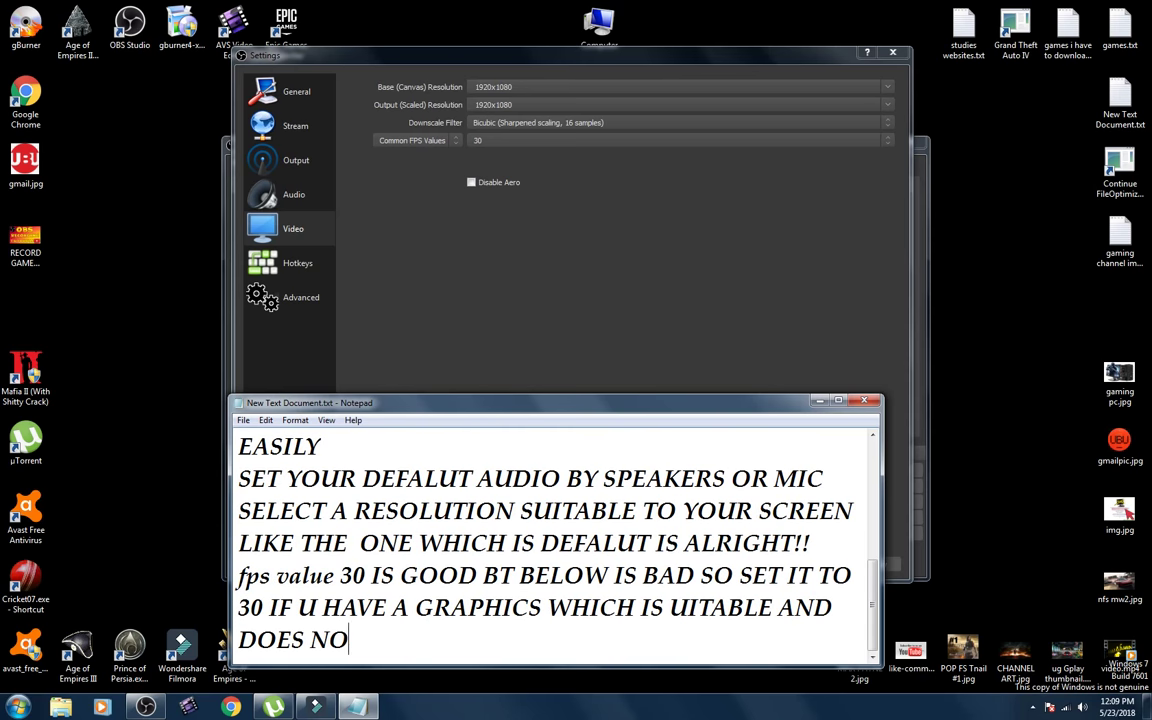
{"action": "type", "text": "T LAGS S"}
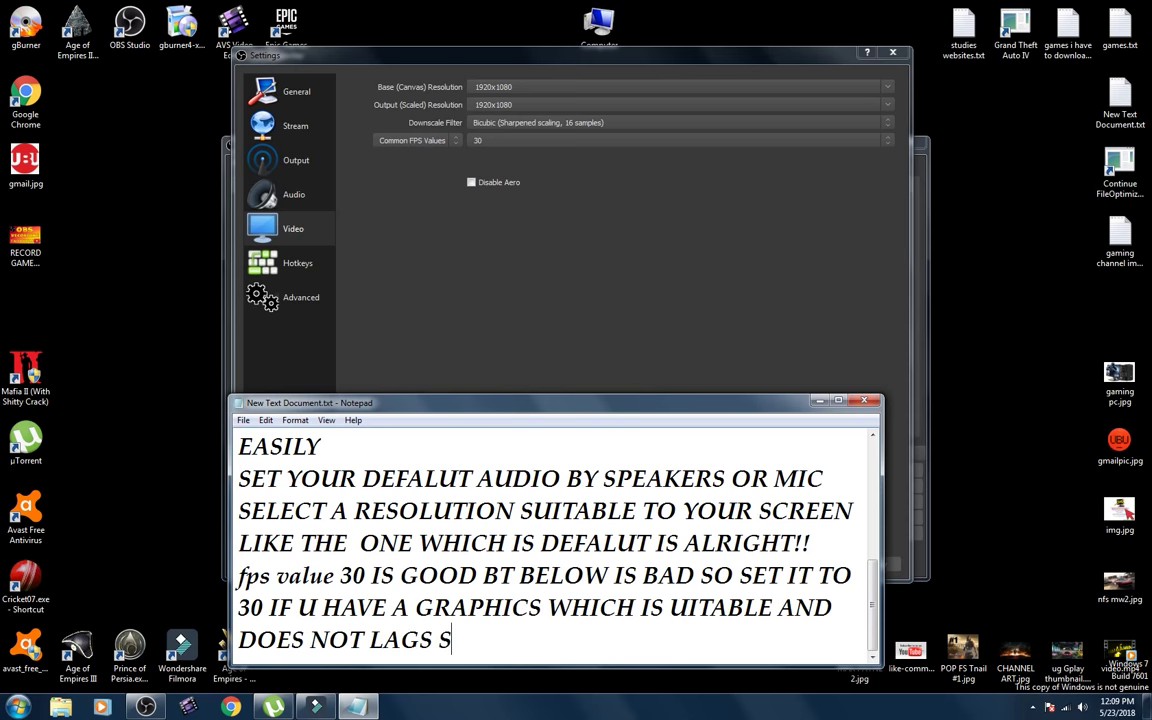
{"action": "type", "text": "ET IT TO "}
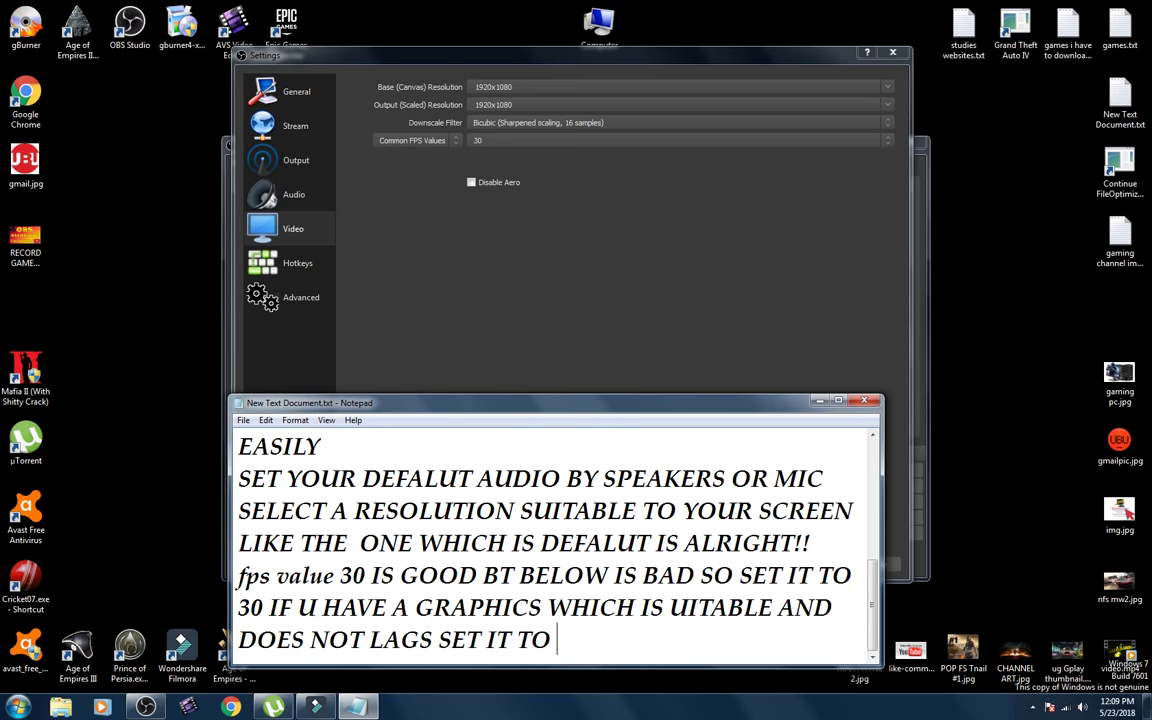
{"action": "type", "text": "60"}
{"action": "key", "text": "BackSpace"}
{"action": "key", "text": "BackSpace"}
{"action": "key", "text": "BackSpace"}
{"action": "key", "text": "BackSpace"}
{"action": "key", "text": "BackSpace"}
{"action": "key", "text": "BackSpace"}
{"action": "key", "text": "BackSpace"}
{"action": "key", "text": "BackSpace"}
{"action": "key", "text": "BackSpace"}
{"action": "key", "text": "BackSpace"}
{"action": "key", "text": "BackSpace"}
{"action": "key", "text": "BackSpace"}
{"action": "key", "text": "BackSpace"}
{"action": "key", "text": "BackSpace"}
{"action": "key", "text": "BackSpace"}
{"action": "key", "text": "BackSpace"}
{"action": "key", "text": "BackSpace"}
{"action": "key", "text": "BackSpace"}
{"action": "key", "text": "BackSpace"}
{"action": "key", "text": "BackSpace"}
{"action": "key", "text": "BackSpace"}
{"action": "key", "text": "BackSpace"}
{"action": "key", "text": "BackSpace"}
{"action": "key", "text": "BackSpace"}
{"action": "key", "text": "BackSpace"}
Complete the fps sentence with "YOUR SYSTEM DOES NOT LAGS SET IT TO 60 OR 30+" and start a new line.
{"action": "type", "text": "Y"}
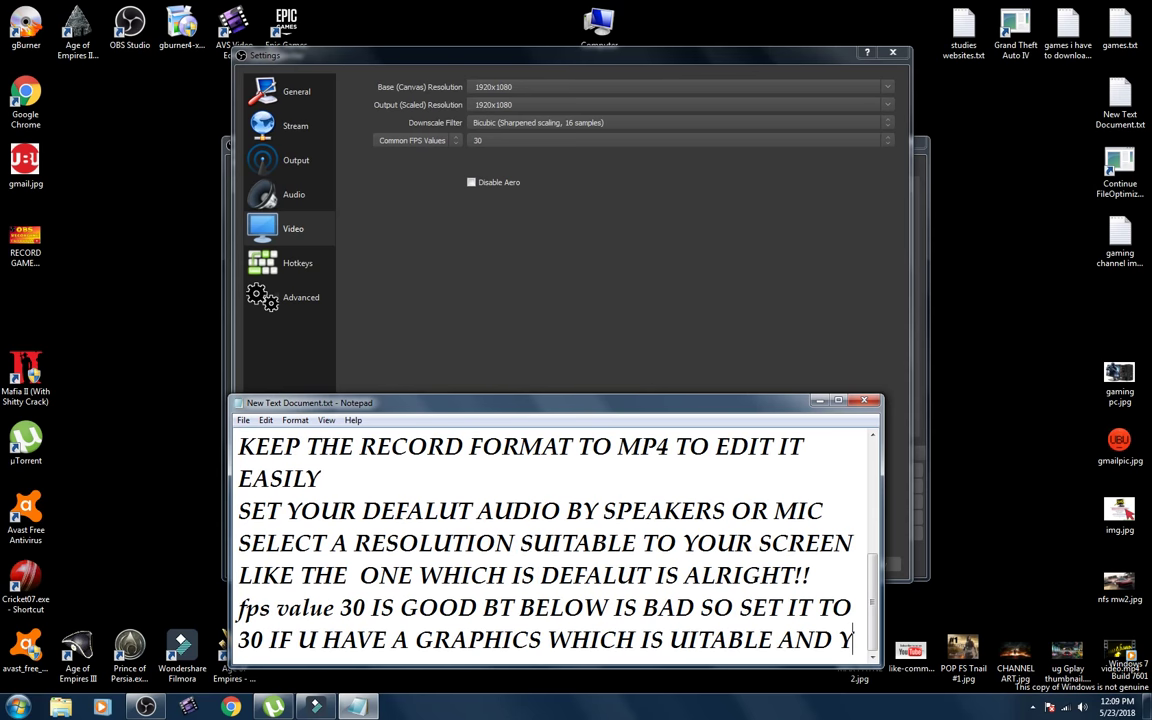
{"action": "type", "text": "OUR SYST"}
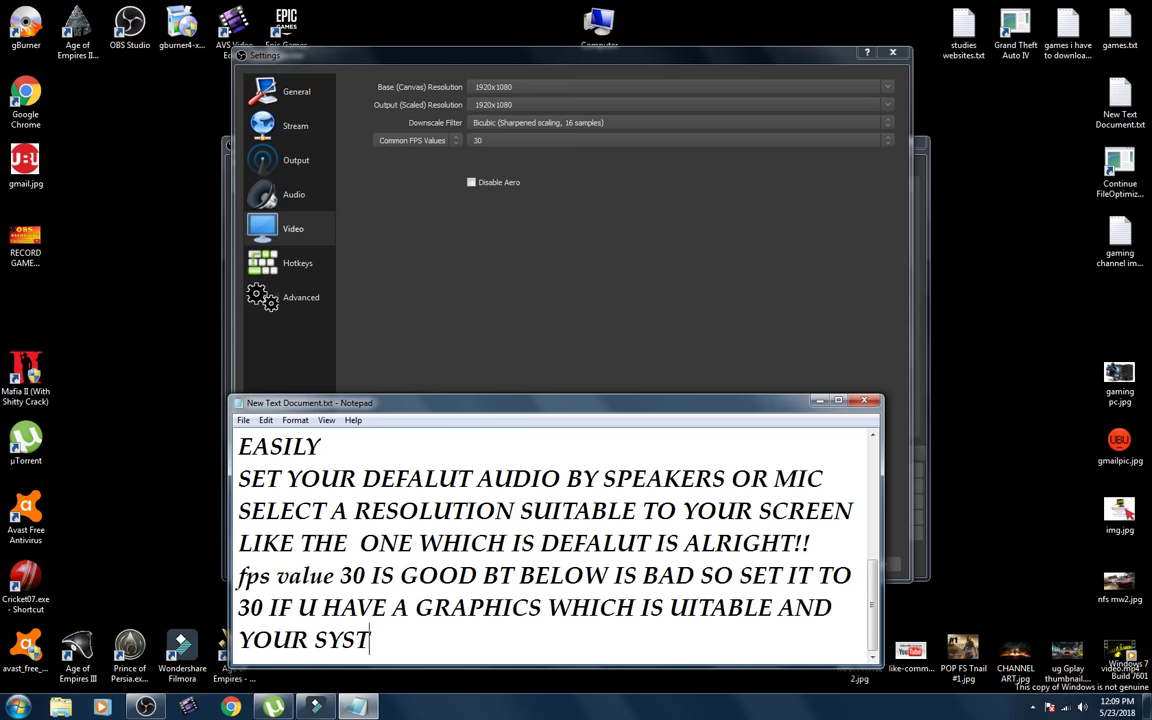
{"action": "type", "text": "EM DOES NOT "}
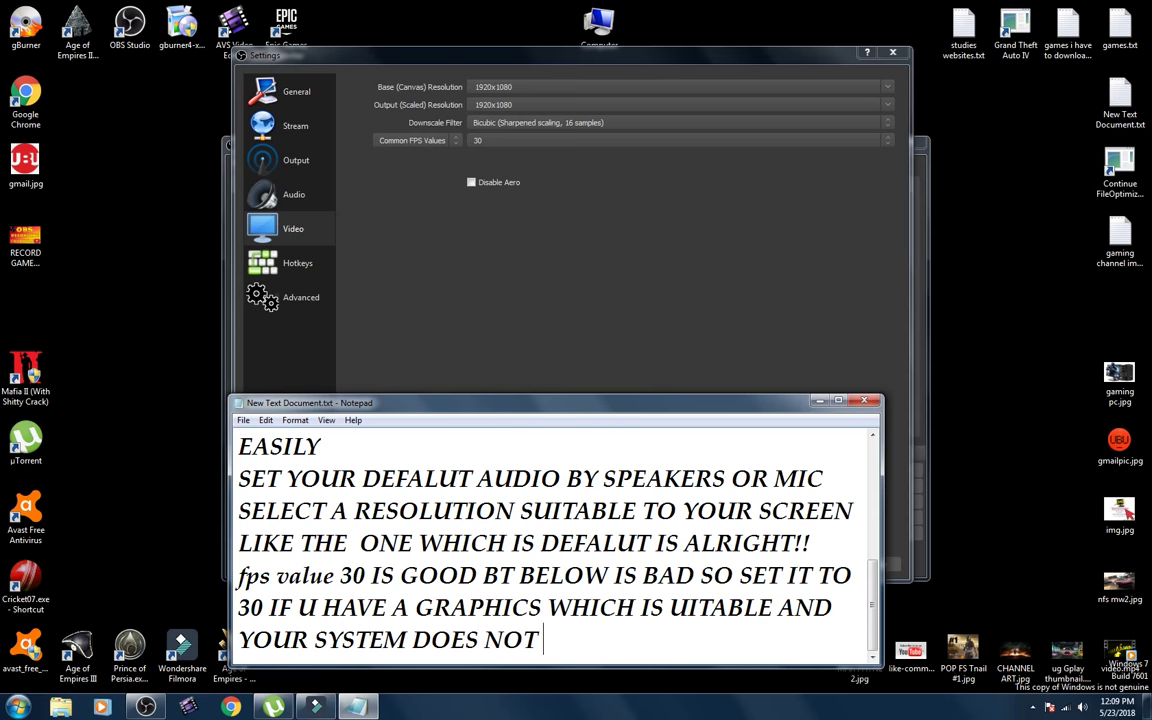
{"action": "type", "text": "LAGS SET IT TO"}
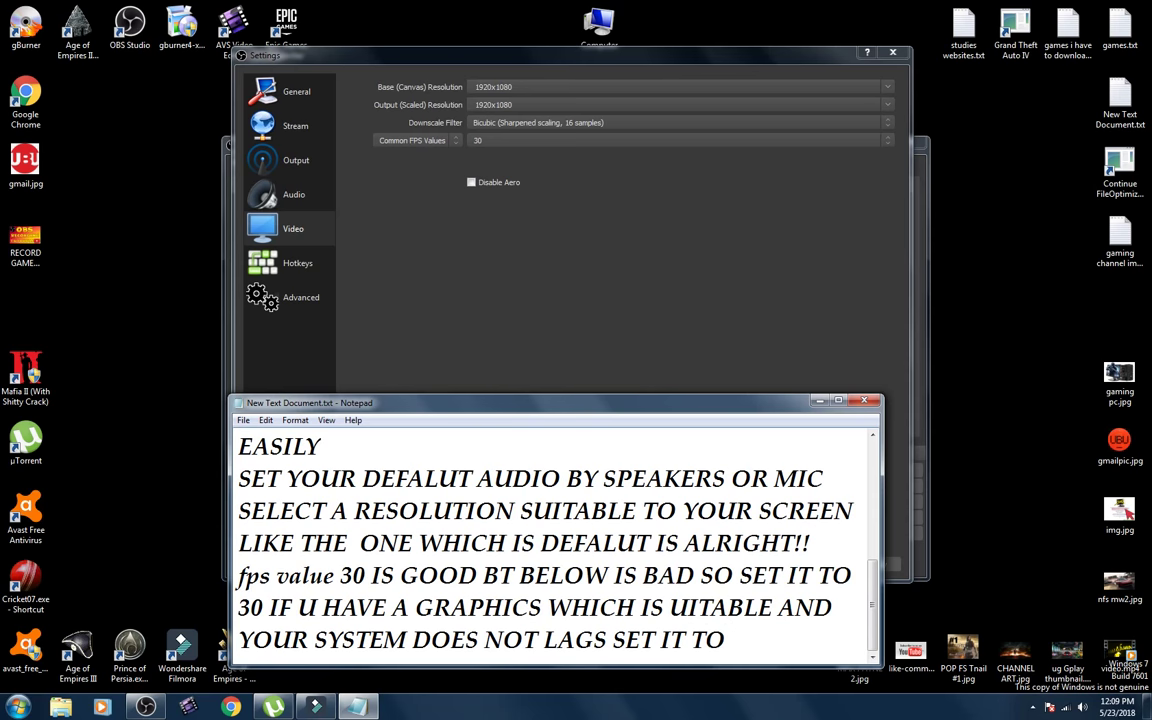
{"action": "type", "text": " 60 OR "}
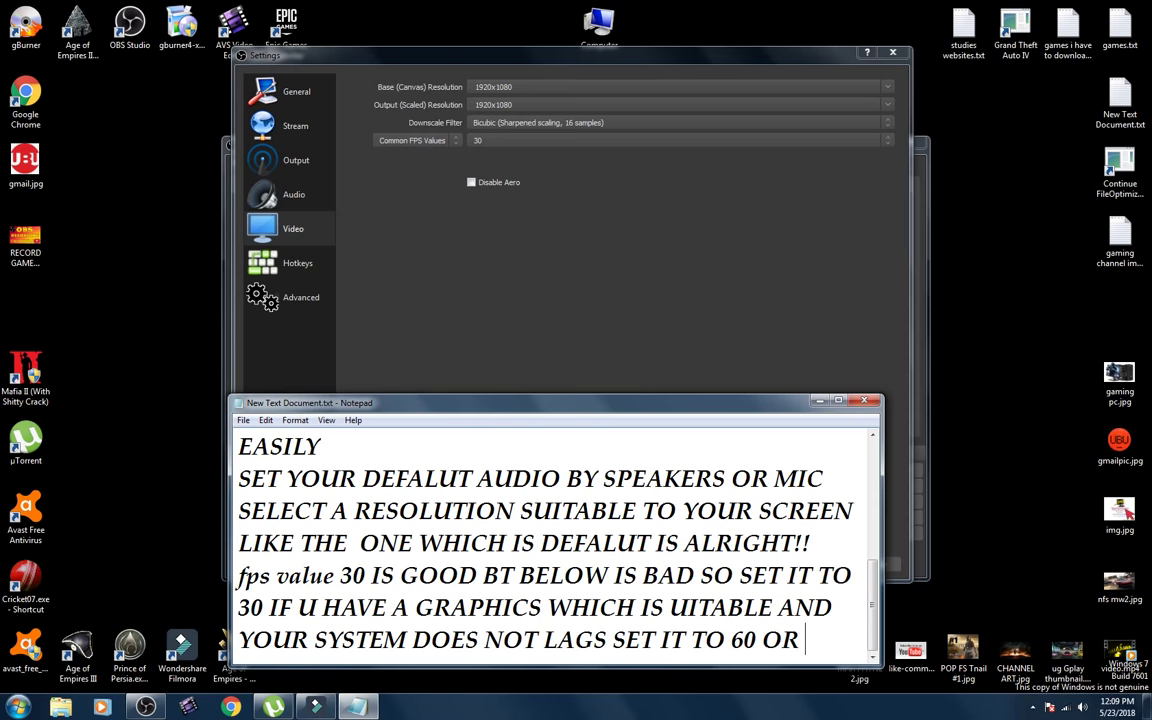
{"action": "type", "text": "30+"}
{"action": "key", "text": "Return"}
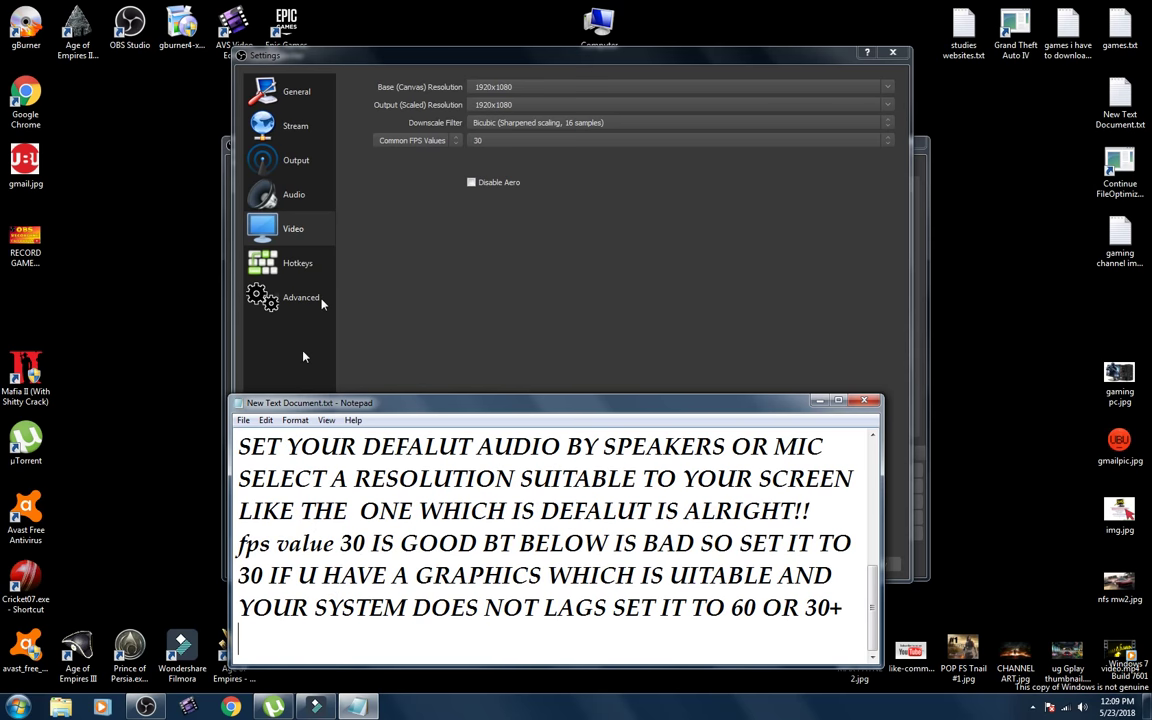
Switch to the OBS settings window and show the hotkey assignments.
{"action": "left_click", "coordinate": [289, 271]}
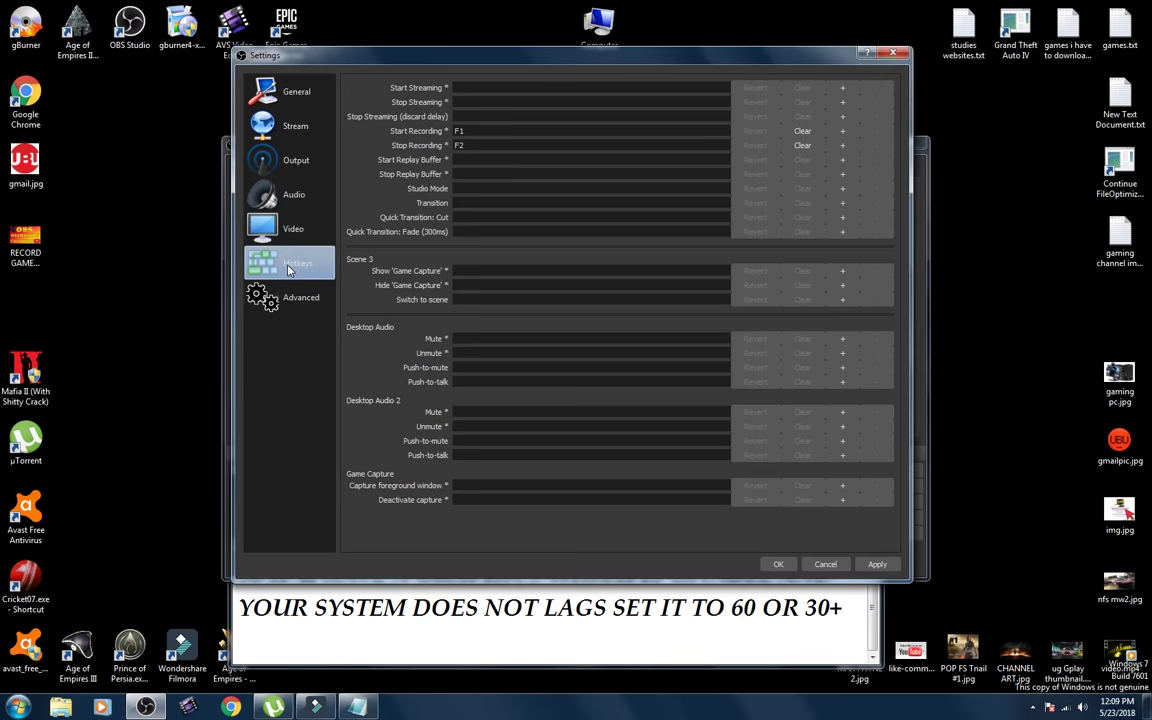
{"action": "key", "text": "Down"}
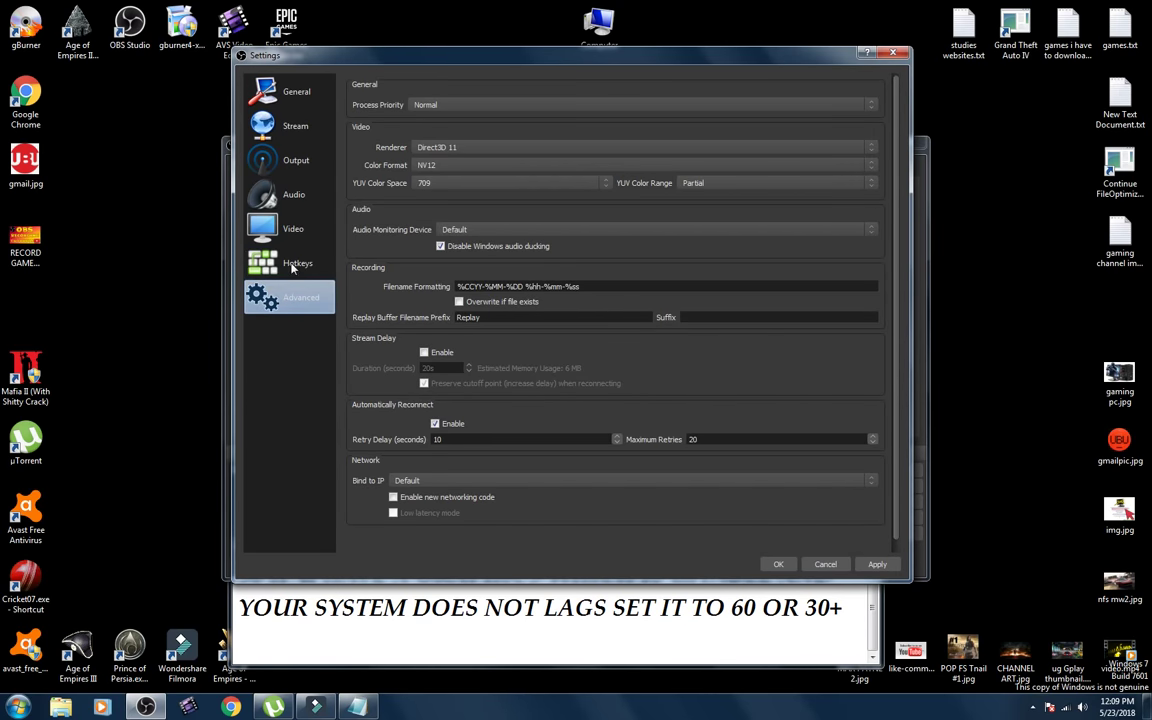
{"action": "left_click", "coordinate": [294, 272]}
{"action": "key", "text": "Down"}
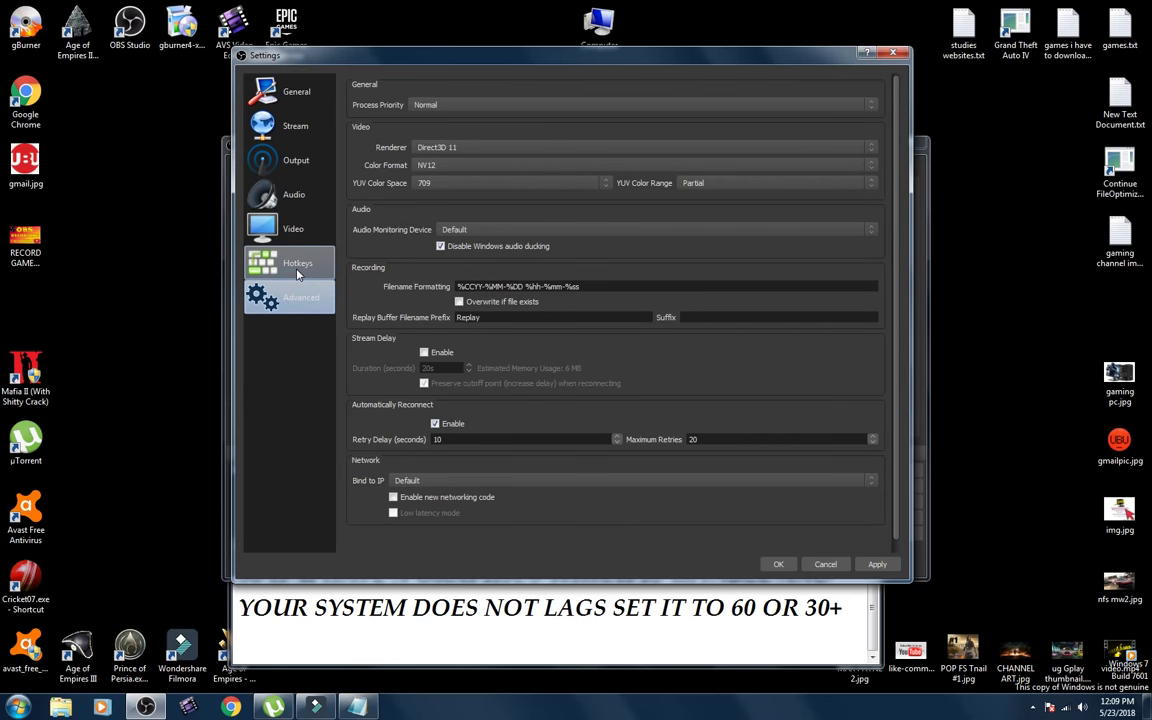
{"action": "left_click", "coordinate": [297, 274]}
Add "SELECT HOT KEYS T O EASILY START RECORDING WHILE GAMING OR SCREENING" to the Notepad note and start a new line.
{"action": "left_click", "coordinate": [358, 707]}
{"action": "type", "text": "SE"}
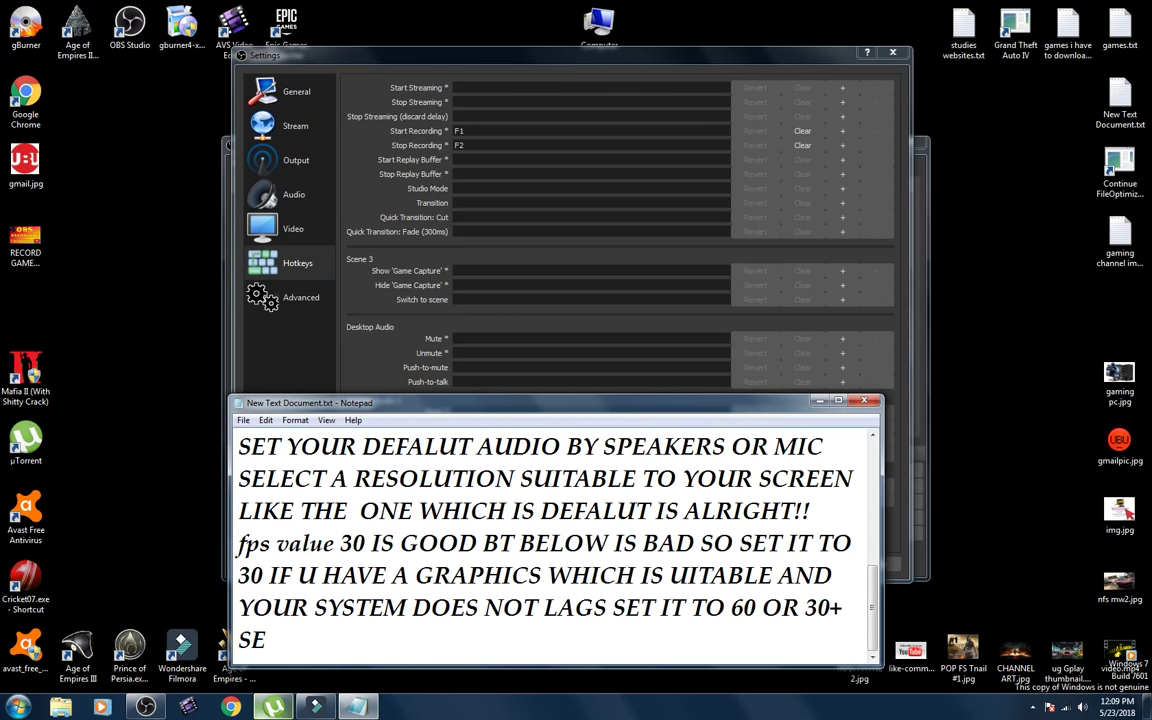
{"action": "type", "text": "LECT HOT KE"}
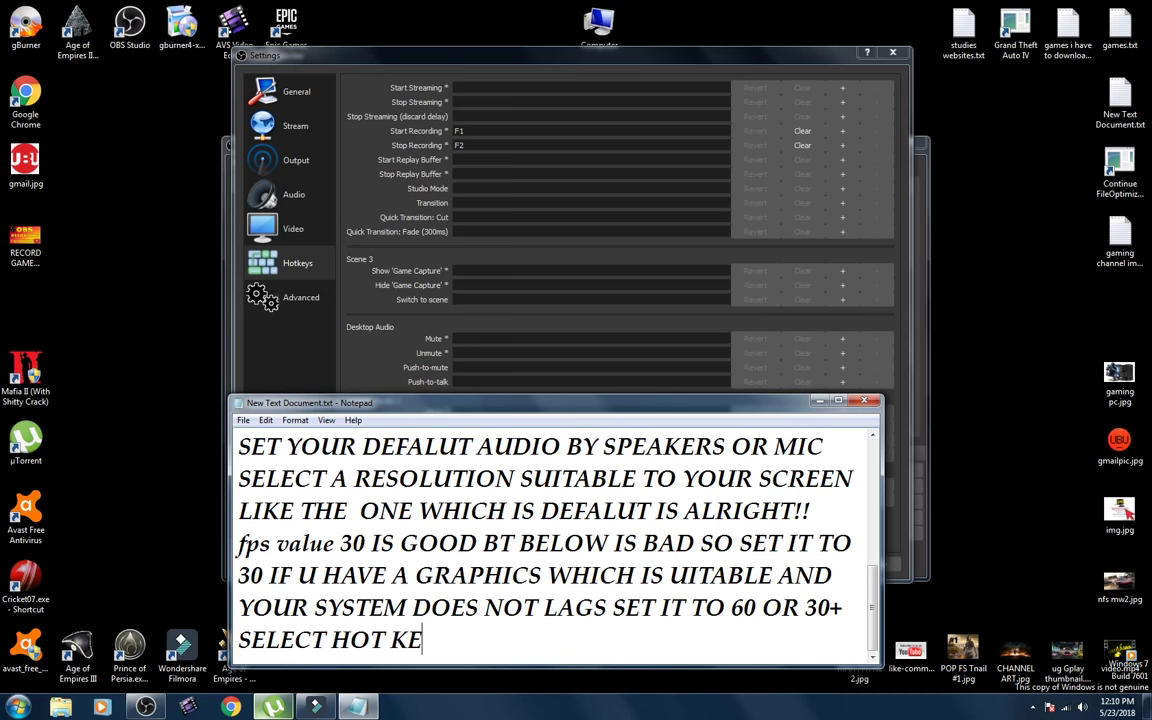
{"action": "type", "text": "YS T O"}
{"action": "type", "text": " EAS"}
{"action": "key", "text": "BackSpace"}
{"action": "type", "text": "ASILY "}
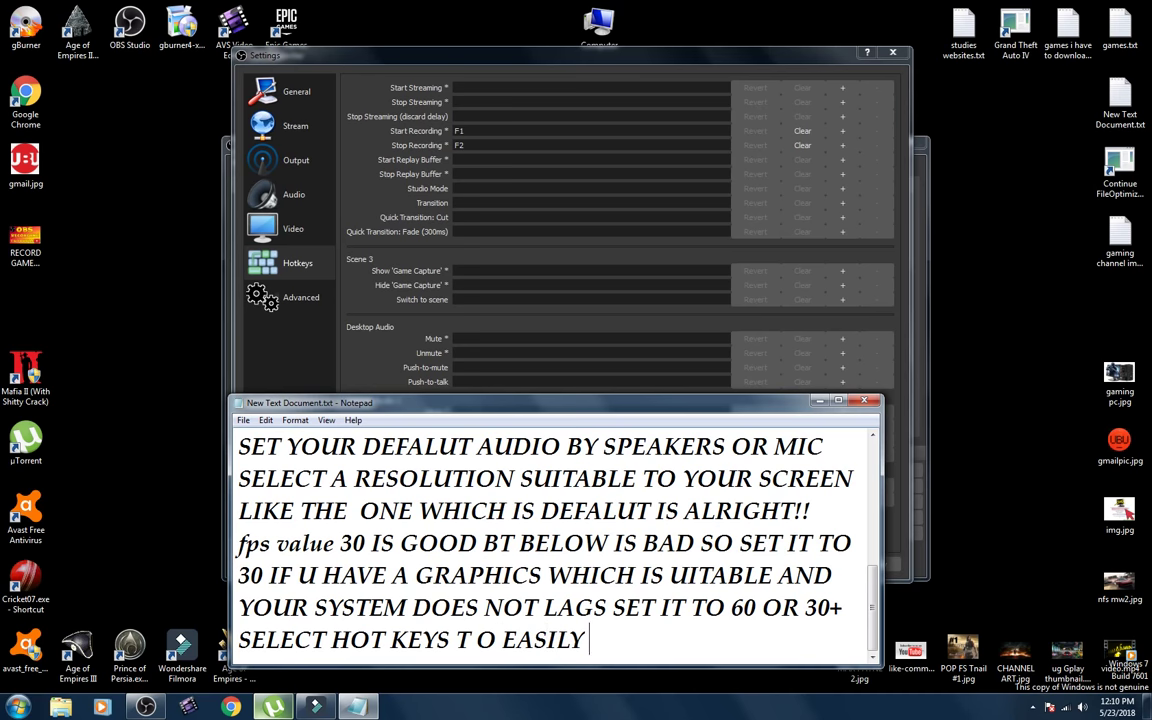
{"action": "type", "text": "START"}
{"action": "type", "text": " RECORDING "}
{"action": "type", "text": "F"}
{"action": "key", "text": "BackSpace"}
{"action": "type", "text": "WHILE GAMING OR SCREENING"}
{"action": "key", "text": "Return"}
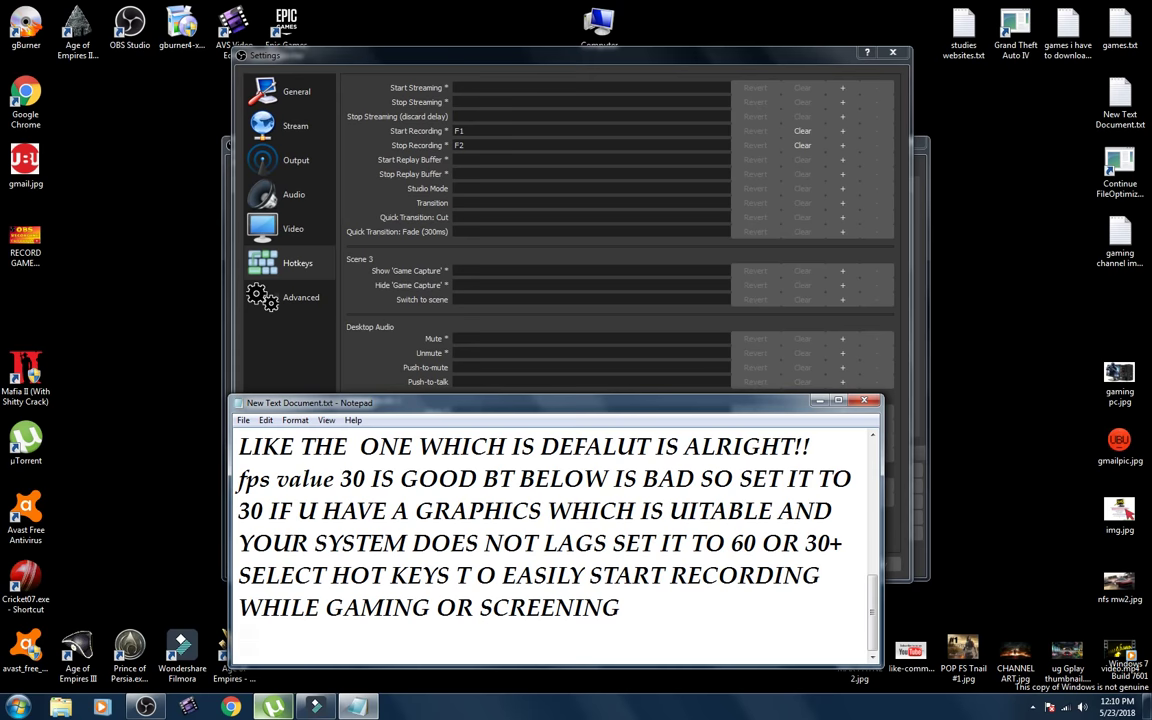
Minimize the note, view the OBS advanced settings, and apply and close the settings.
{"action": "left_click", "coordinate": [818, 400]}
{"action": "left_click", "coordinate": [296, 300]}
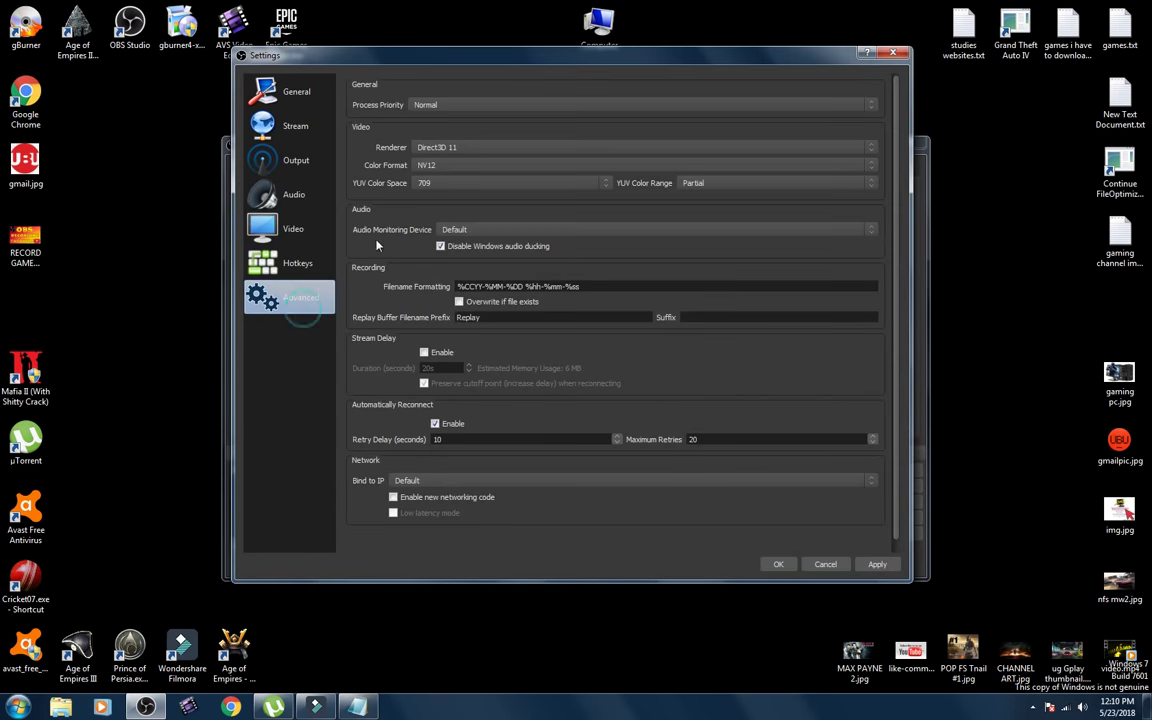
{"action": "left_click", "coordinate": [876, 565]}
{"action": "left_click", "coordinate": [777, 565]}
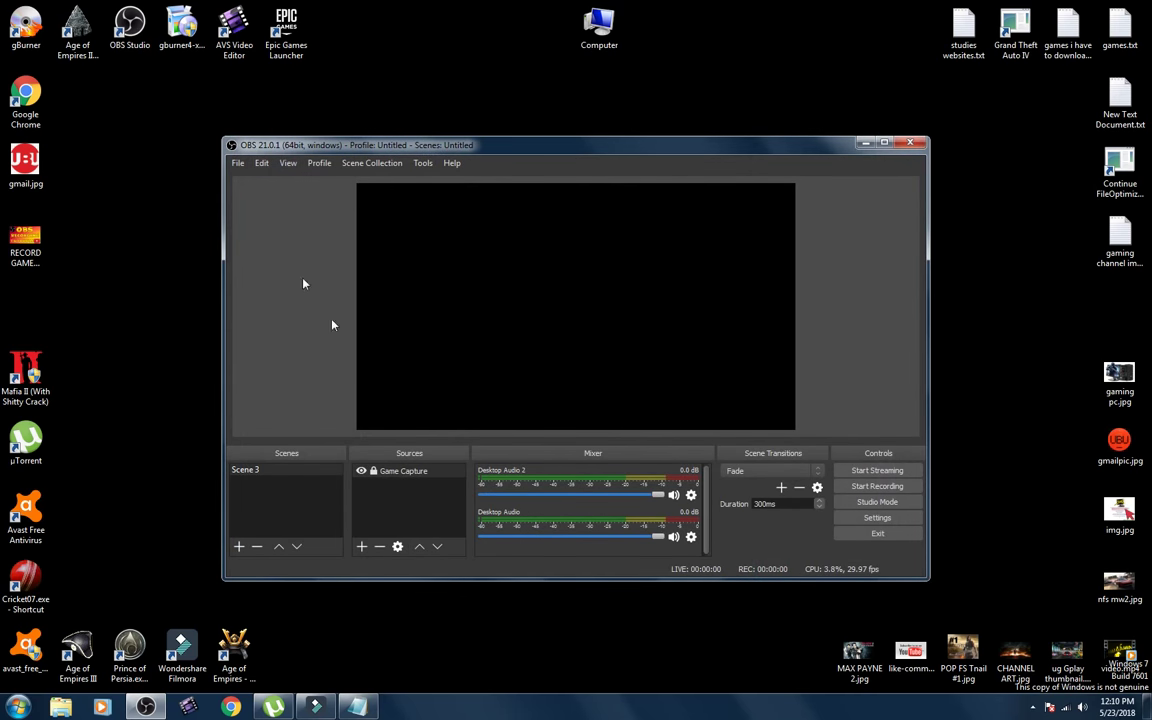
{"action": "left_click", "coordinate": [400, 471]}
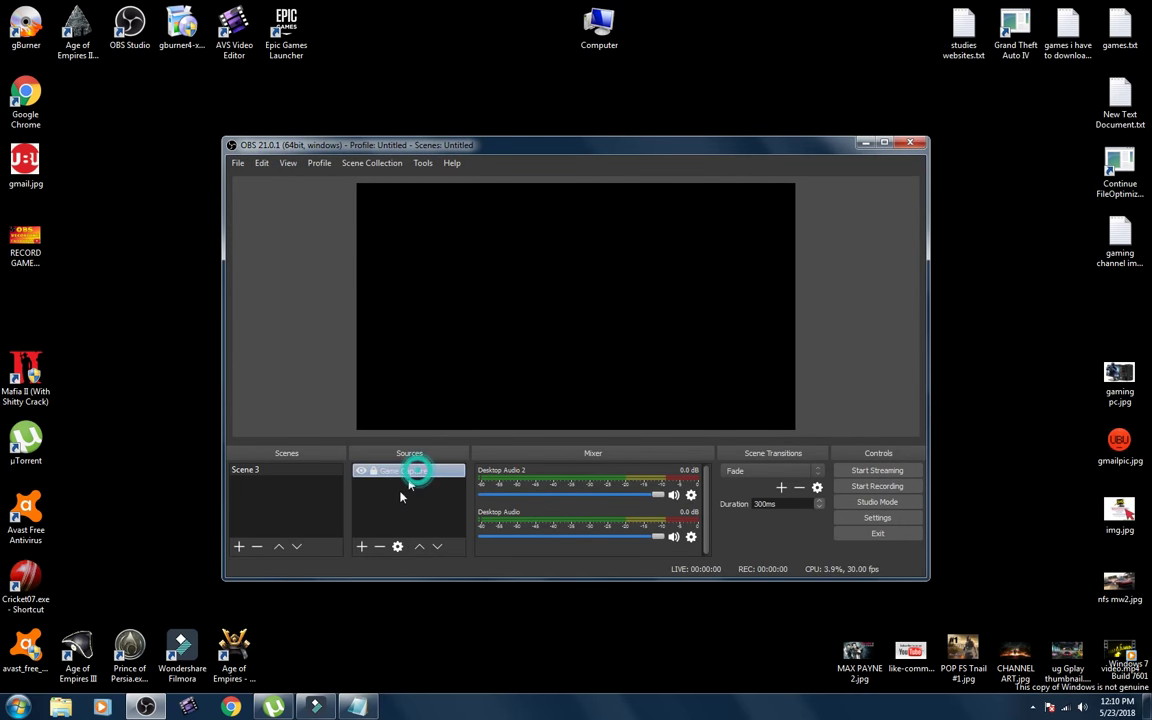
{"action": "right_click", "coordinate": [454, 483]}
{"action": "left_click", "coordinate": [470, 457]}
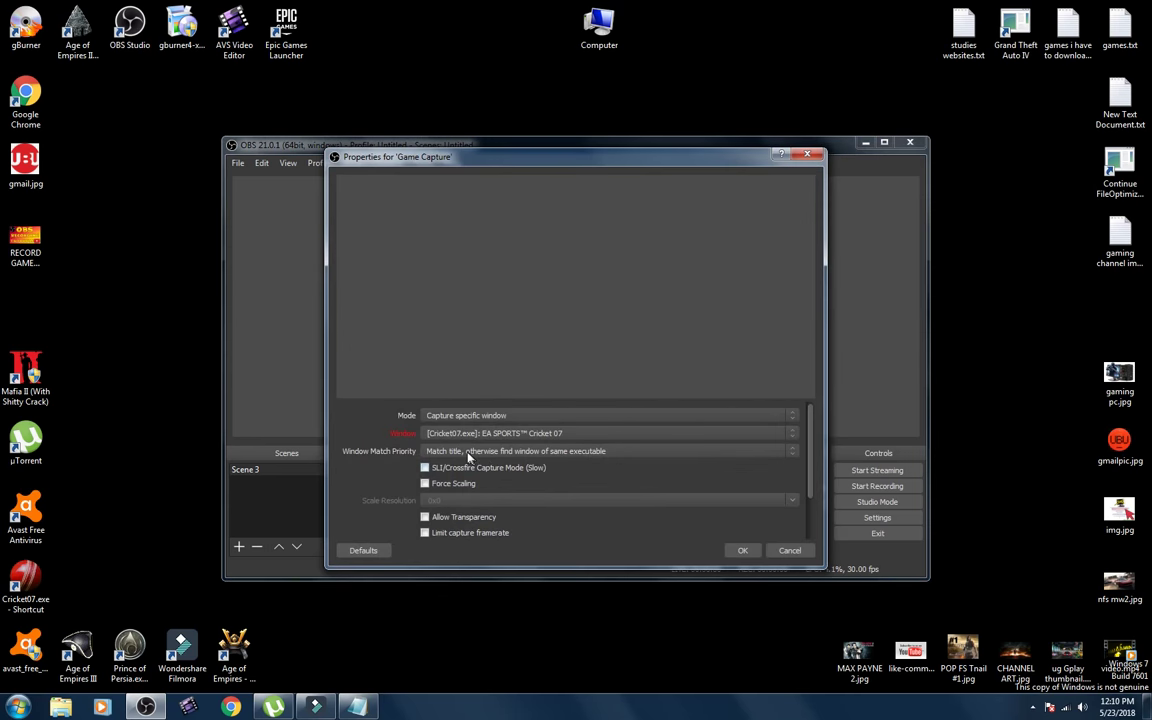
{"action": "left_click", "coordinate": [485, 433]}
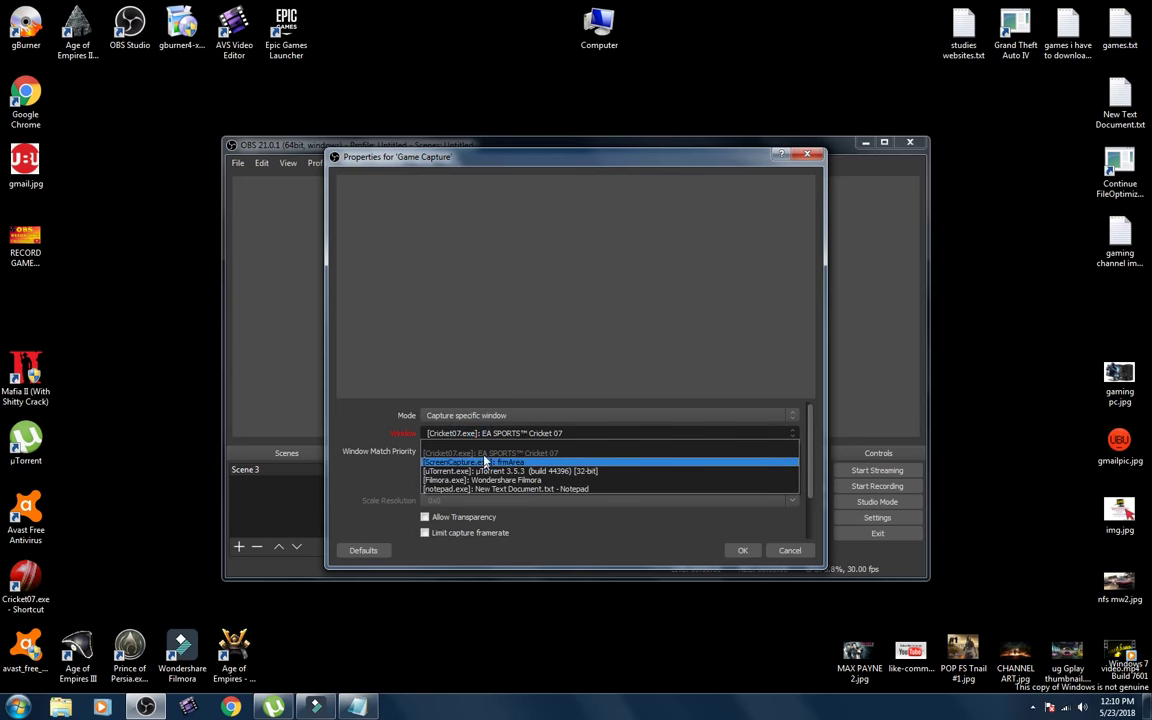
{"action": "left_click", "coordinate": [490, 453]}
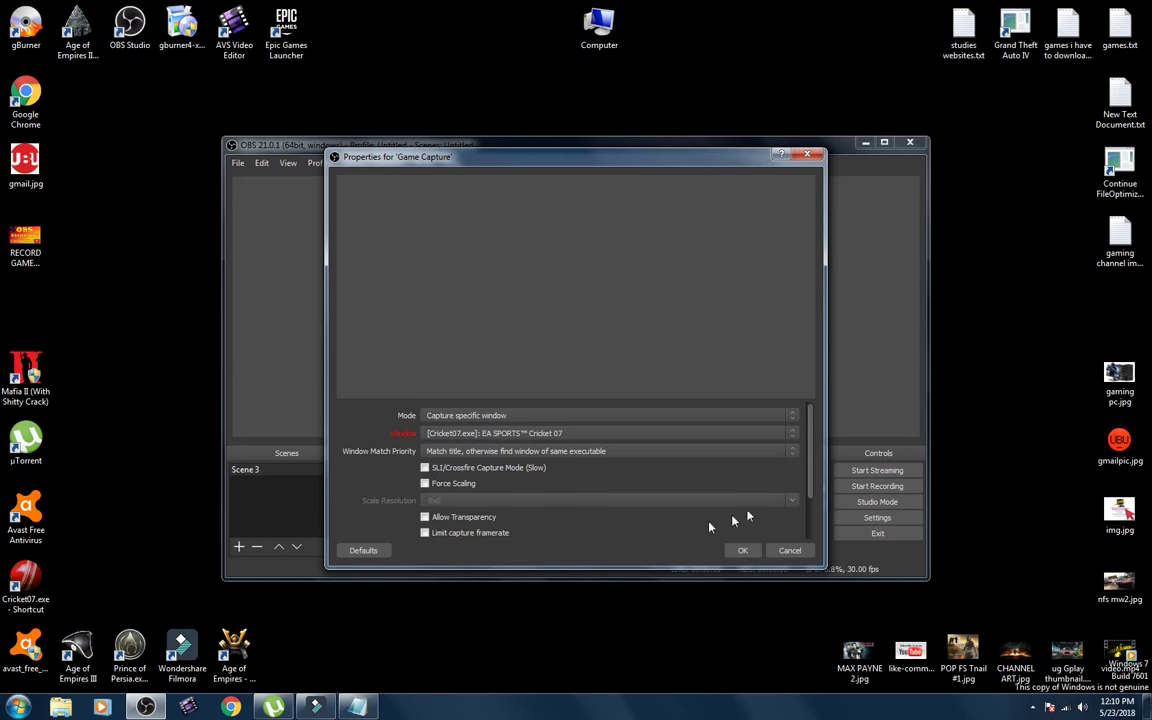
{"action": "left_click", "coordinate": [790, 550]}
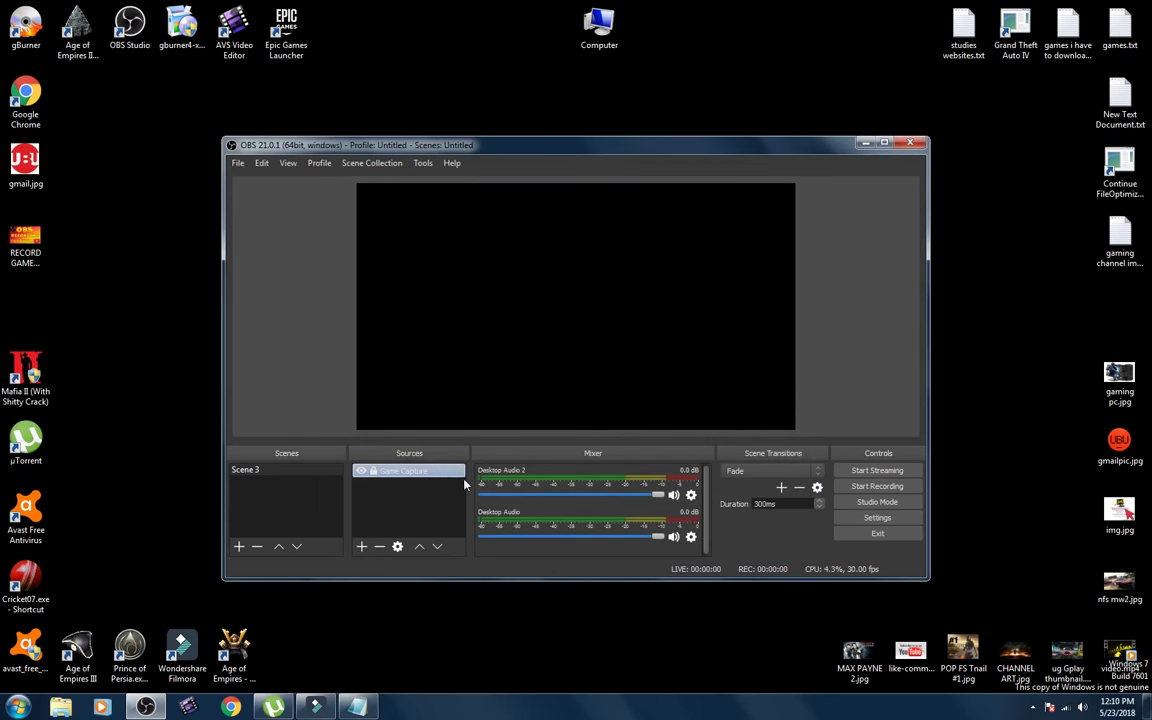
Open the properties of the Game Capture source and enable Force Scaling.
{"action": "right_click", "coordinate": [459, 474]}
{"action": "left_click", "coordinate": [505, 457]}
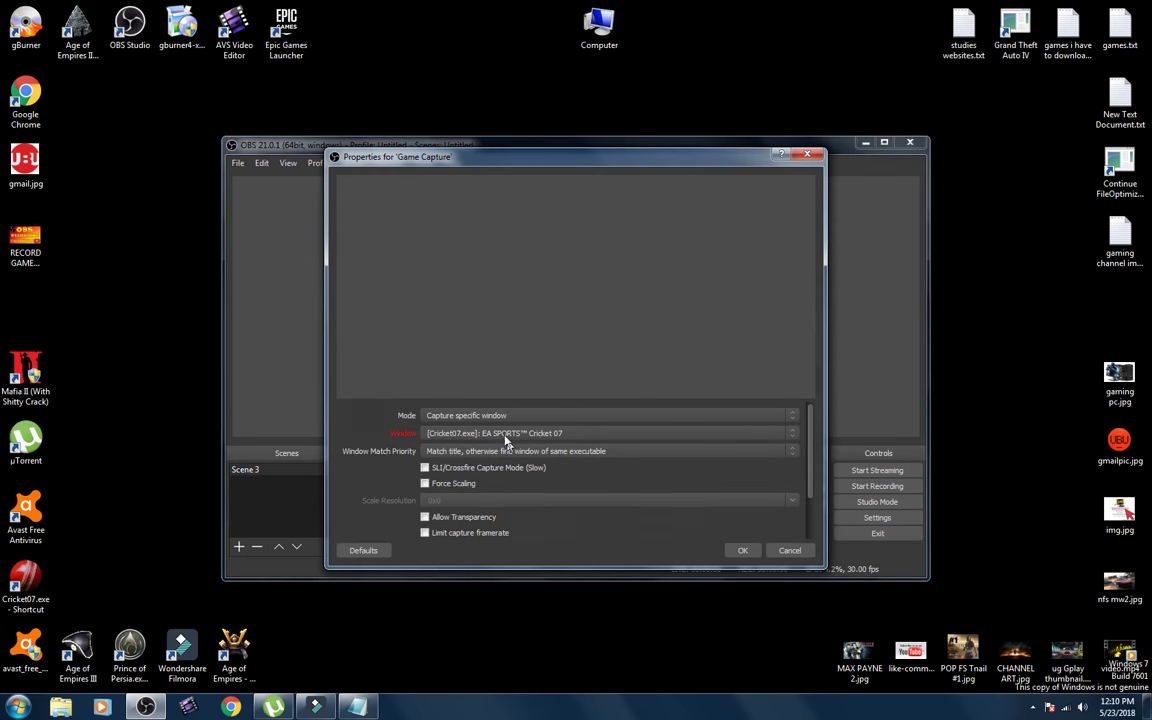
{"action": "left_click", "coordinate": [455, 485]}
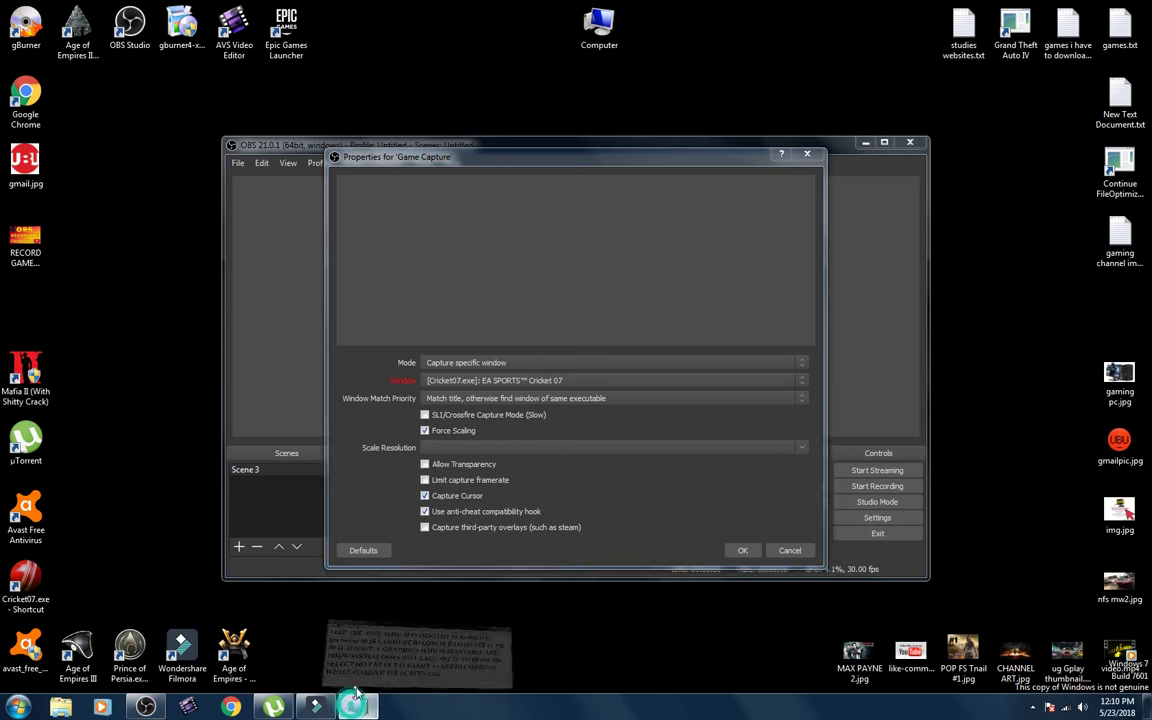
Switch to the Notepad note and add a new line reading "SET THE SCALE RESOLUTION TO 1280*720 THAT'S THE MOST SUITABLE".
{"action": "left_click", "coordinate": [370, 620]}
{"action": "key", "text": "Return"}
{"action": "type", "text": "SET "}
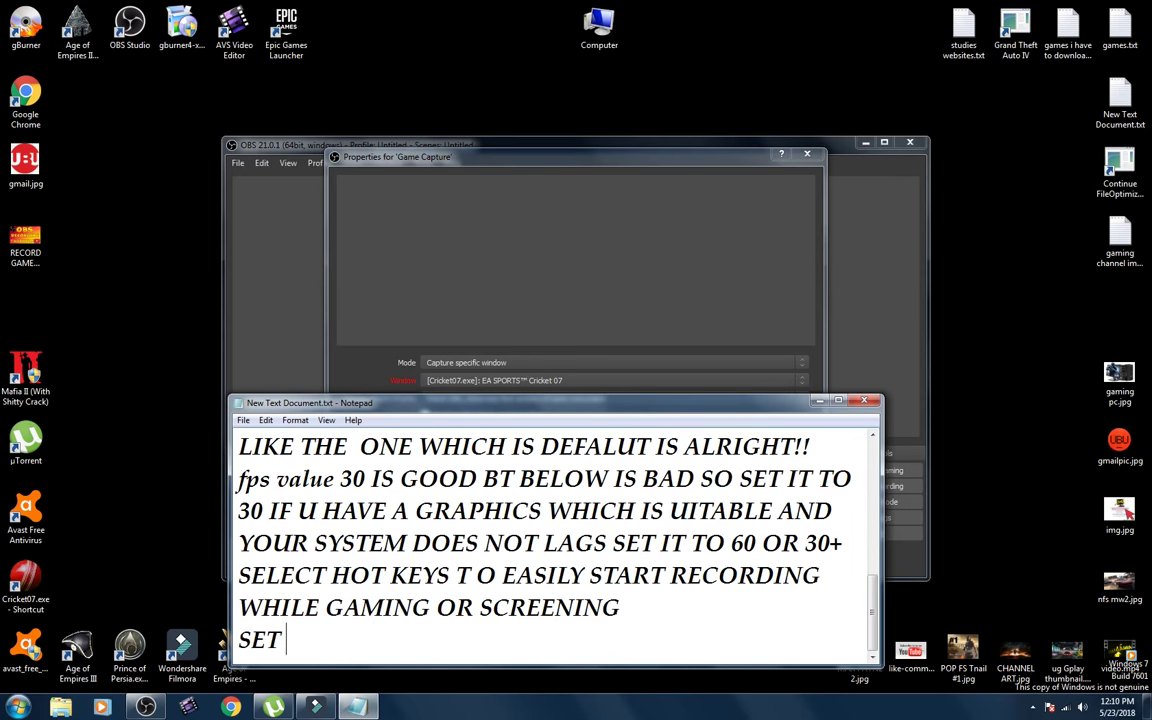
{"action": "type", "text": "THE SCA"}
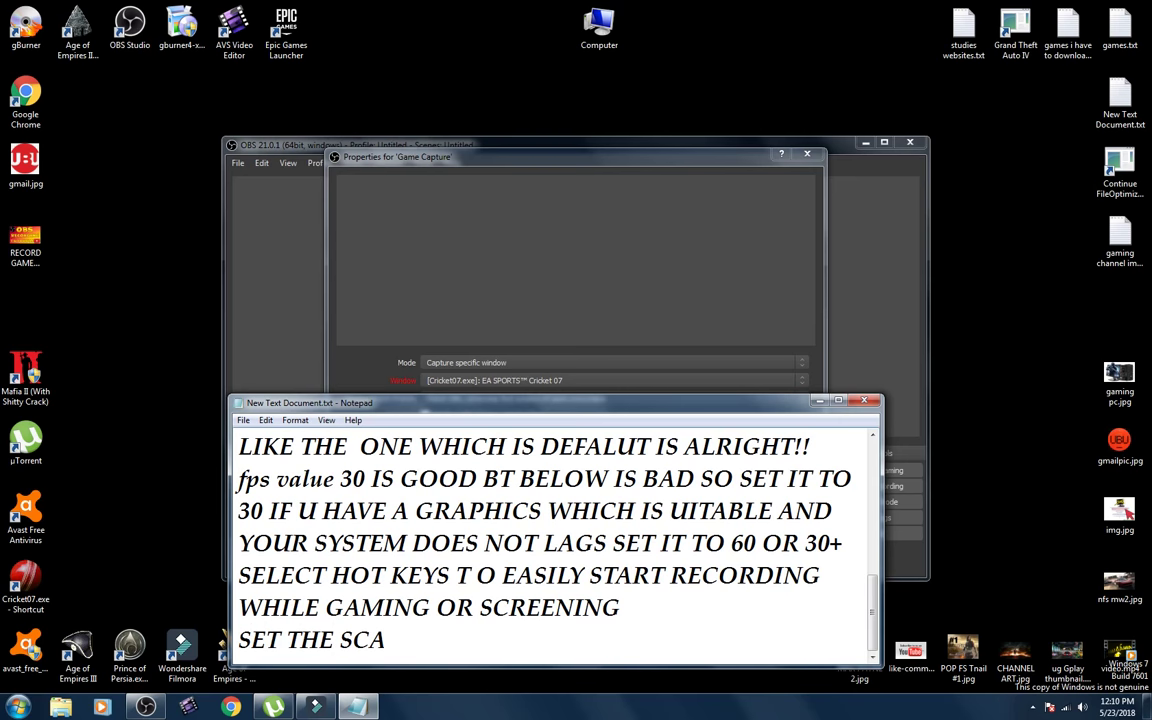
{"action": "type", "text": "LE RESOLUT"}
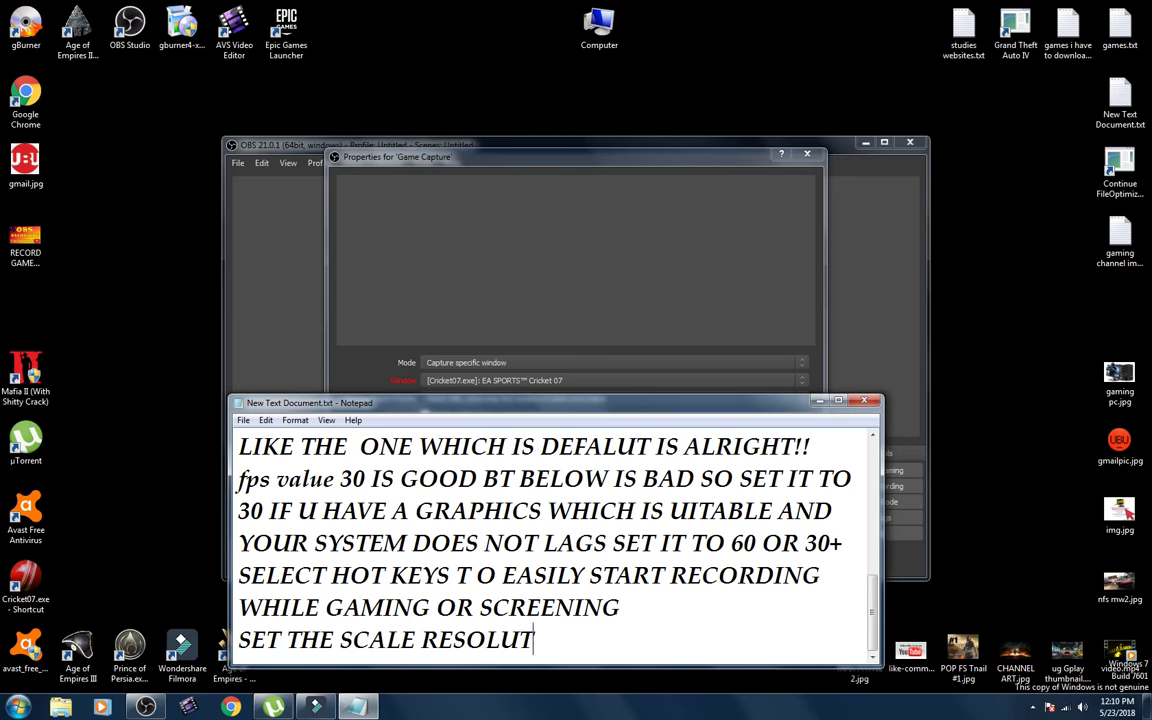
{"action": "type", "text": "ION TO 1280"}
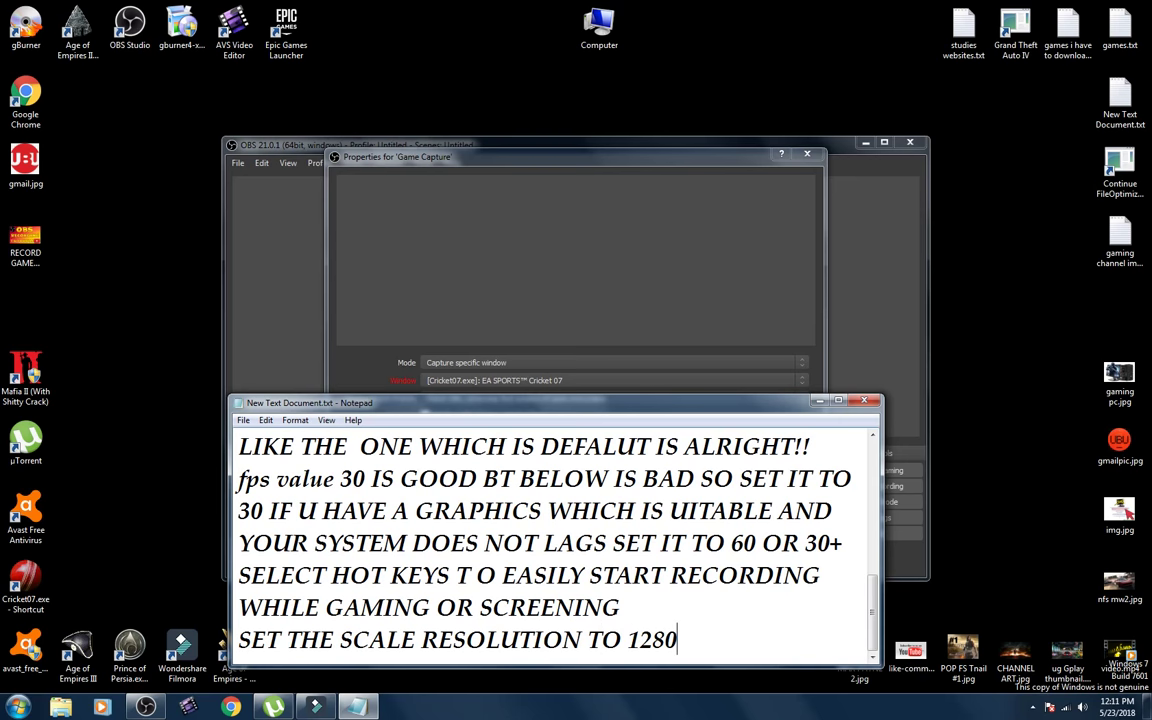
{"action": "type", "text": "*720 THAT"}
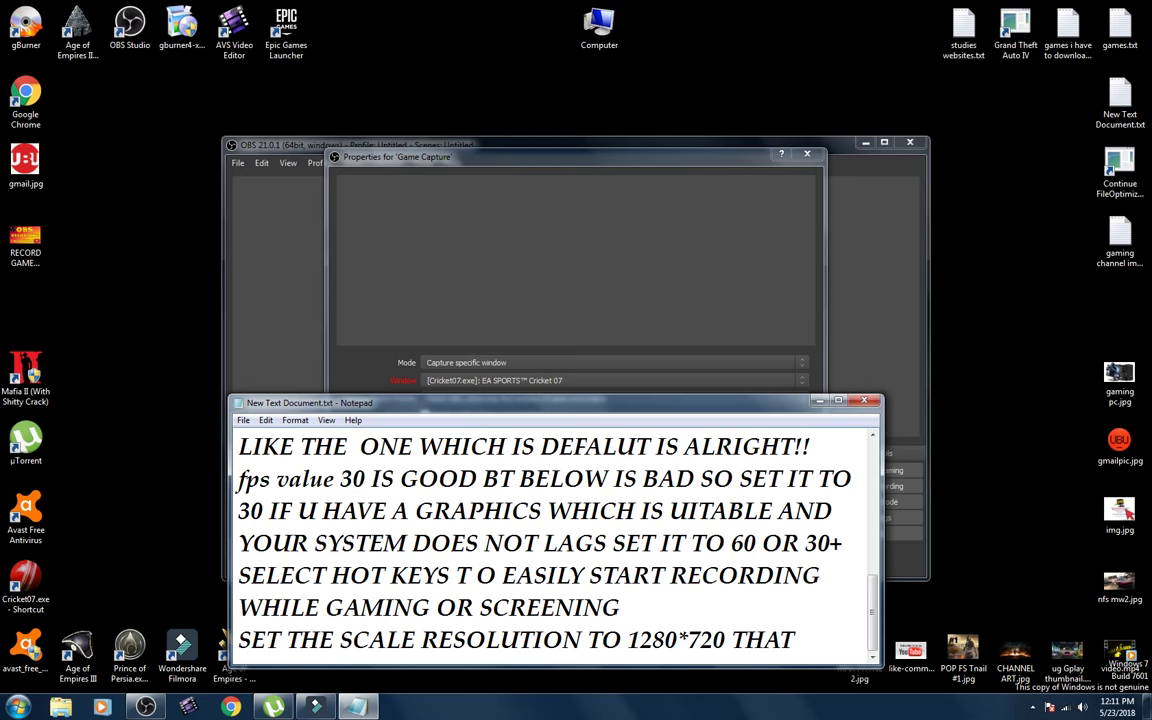
{"action": "type", "text": "'S THE "}
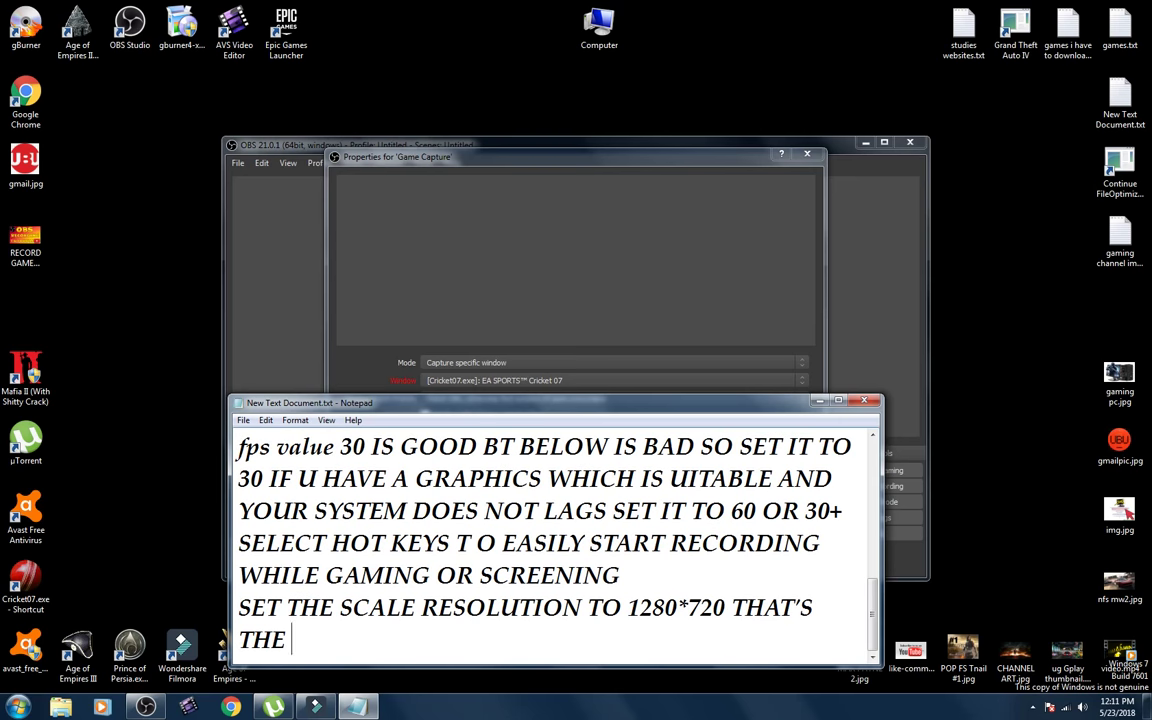
{"action": "type", "text": "MOPS"}
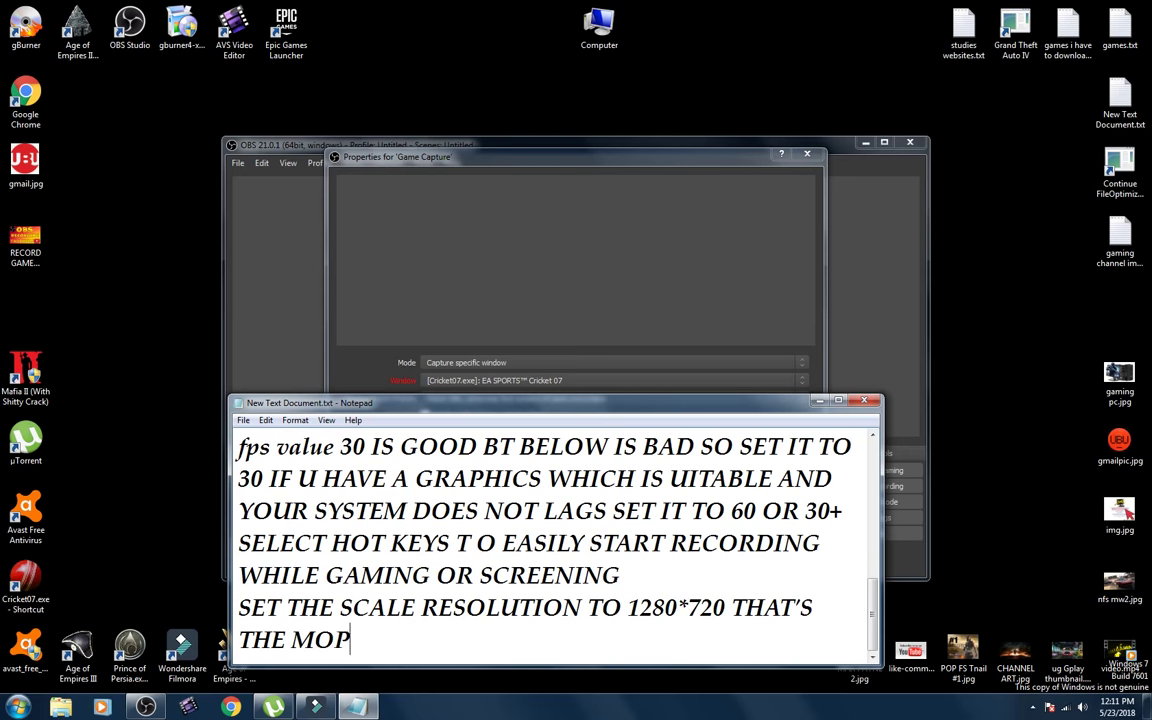
{"action": "key", "text": "BackSpace"}
{"action": "key", "text": "BackSpace"}
{"action": "key", "text": "BackSpace"}
{"action": "type", "text": "OST SUITABLE"}
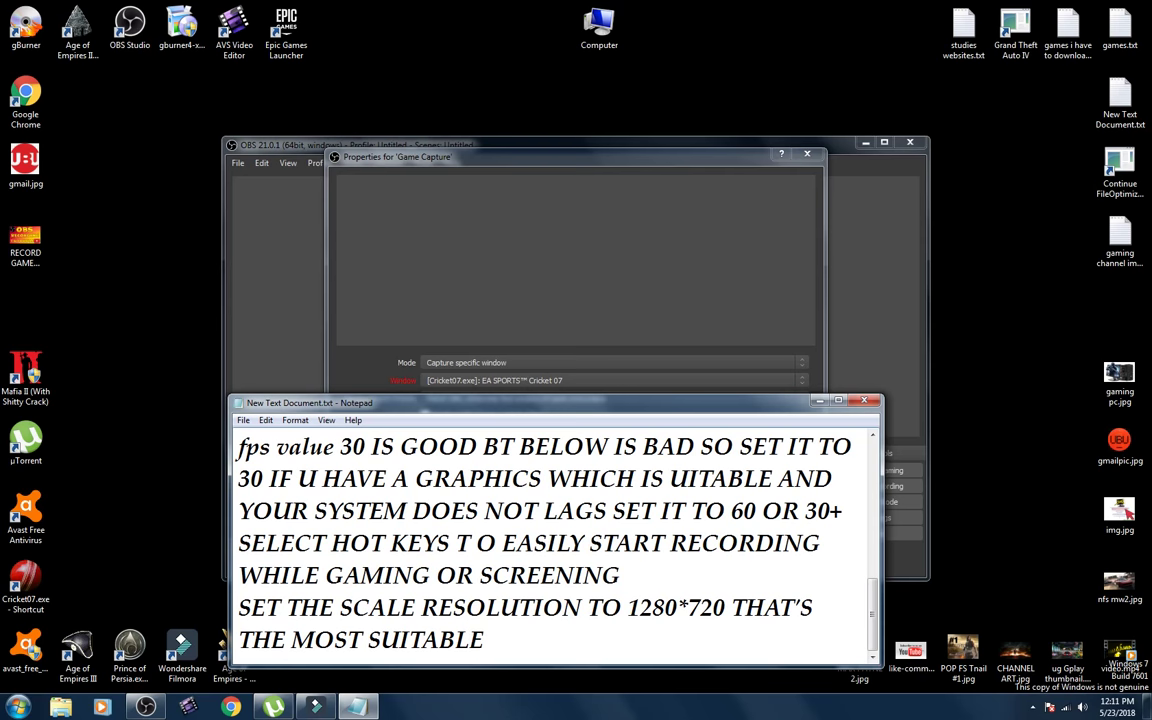
Finish the scale resolution sentence with "ONE OR SELECT WHAT'S BEST FOR YOUR COMPUTER".
{"action": "type", "text": " ONE OR SEC"}
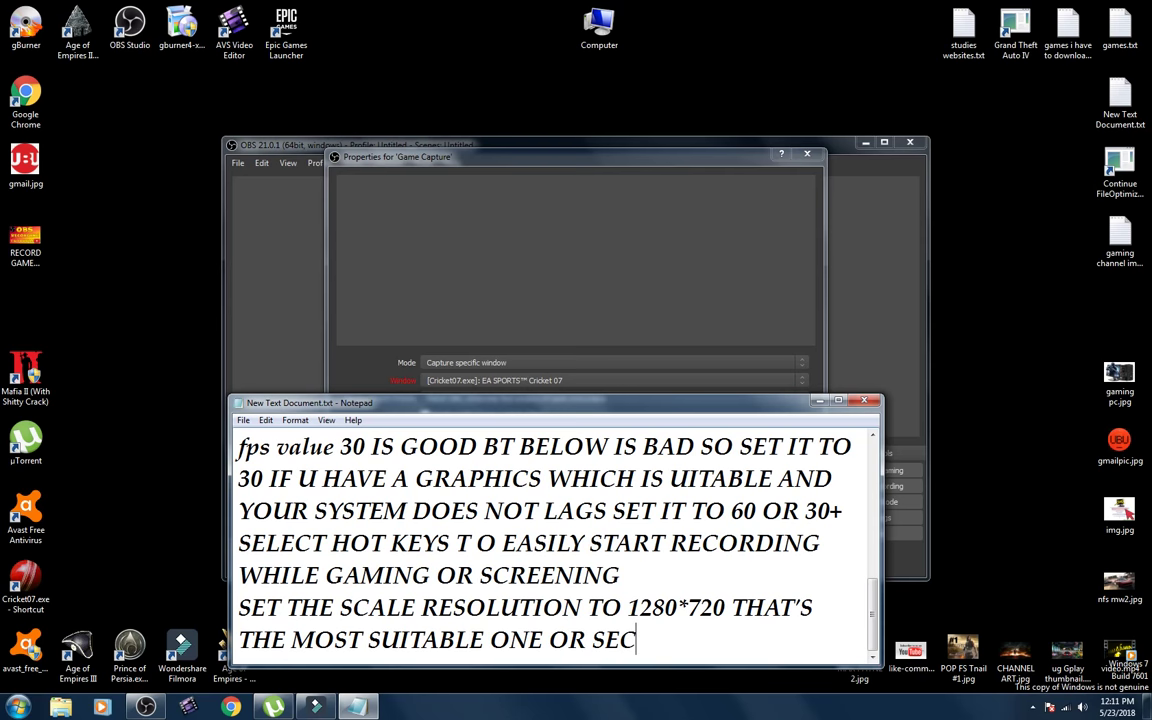
{"action": "key", "text": "BackSpace"}
{"action": "type", "text": "LECT WHA"}
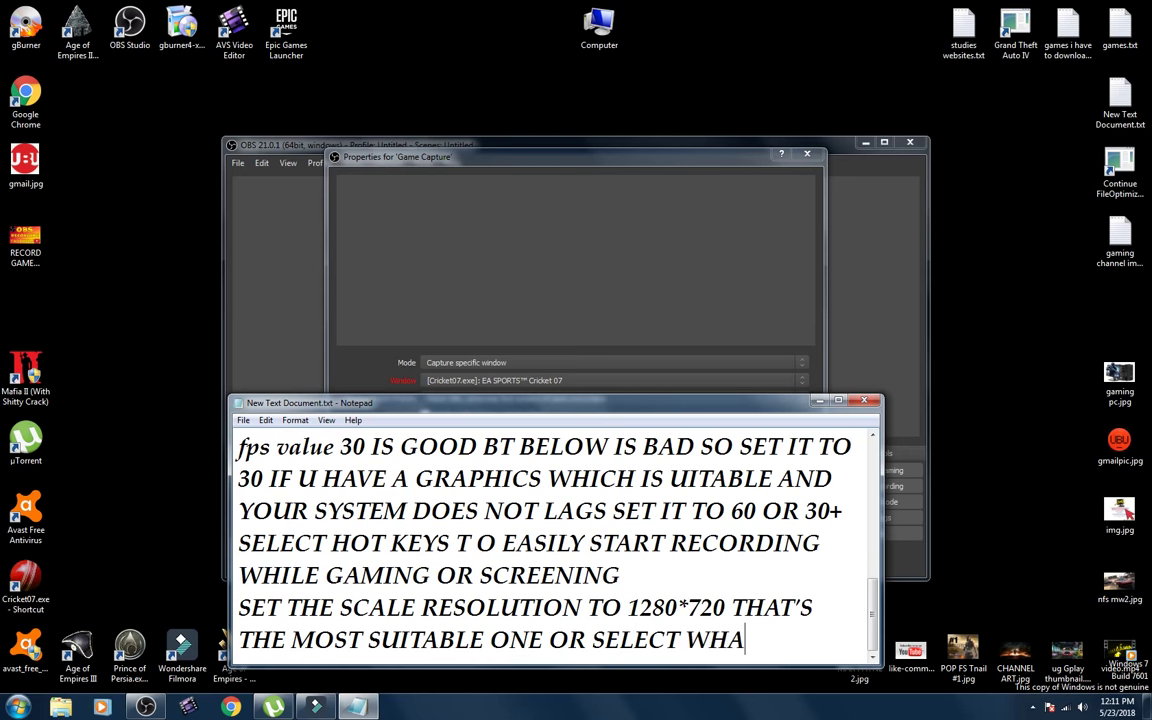
{"action": "type", "text": "T'S BES"}
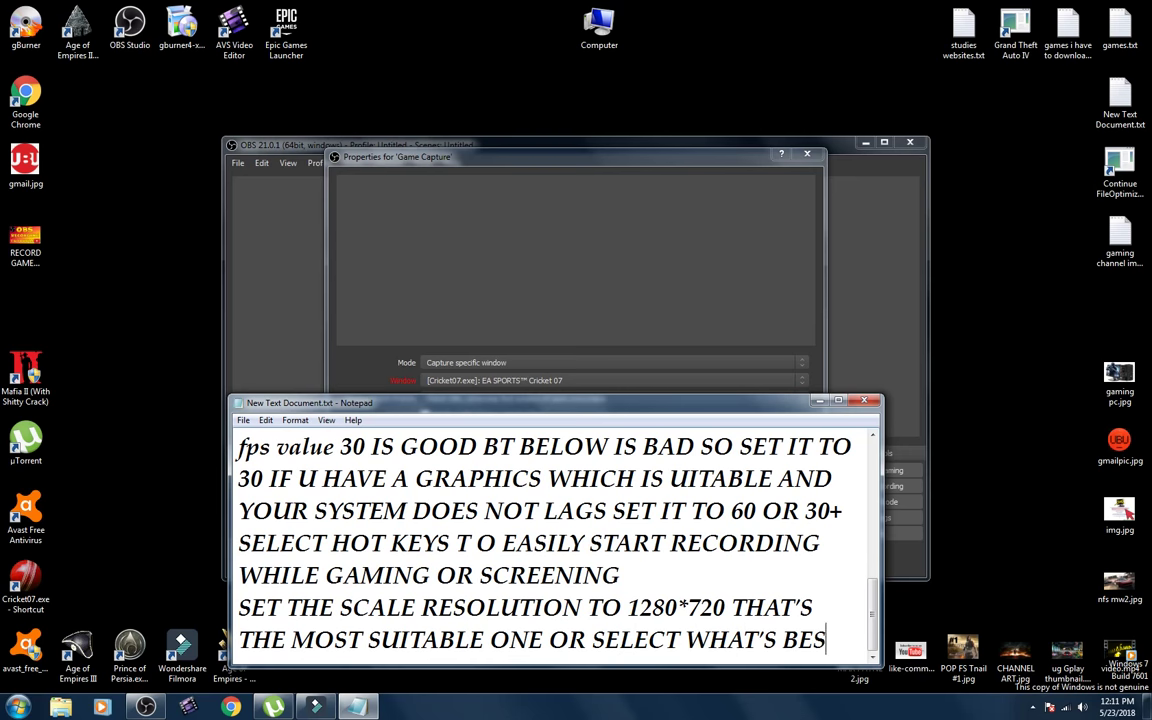
{"action": "type", "text": "T FOR Y"}
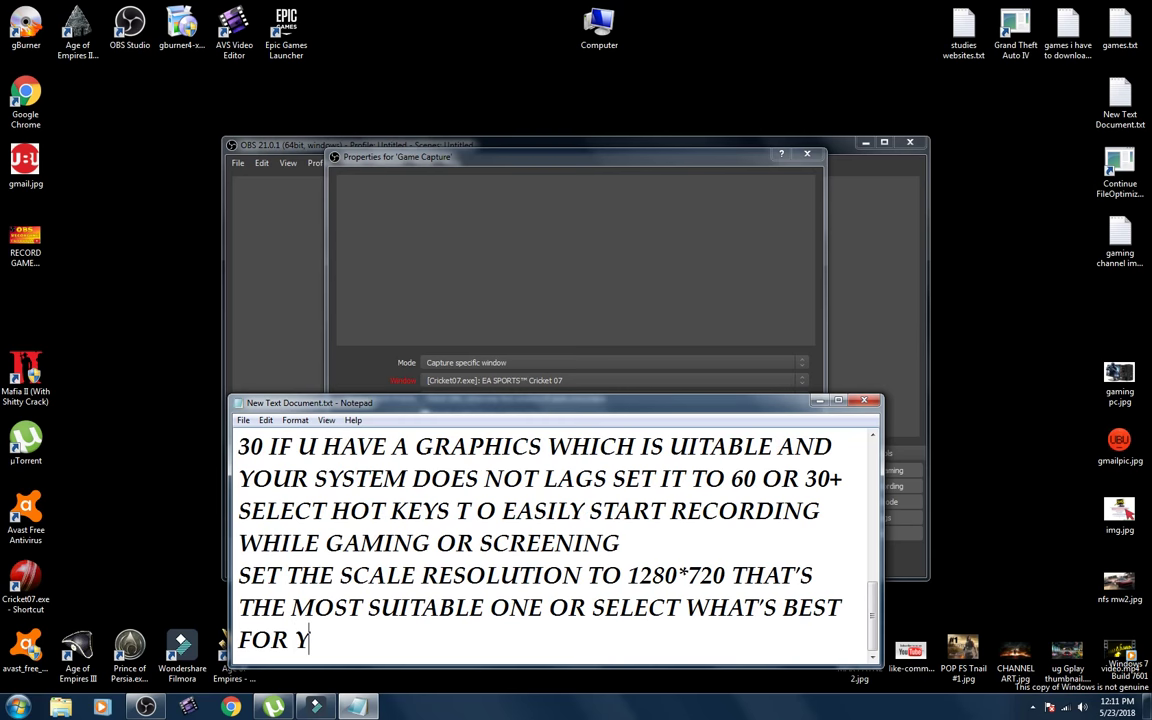
{"action": "type", "text": "OUR COMPUTER"}
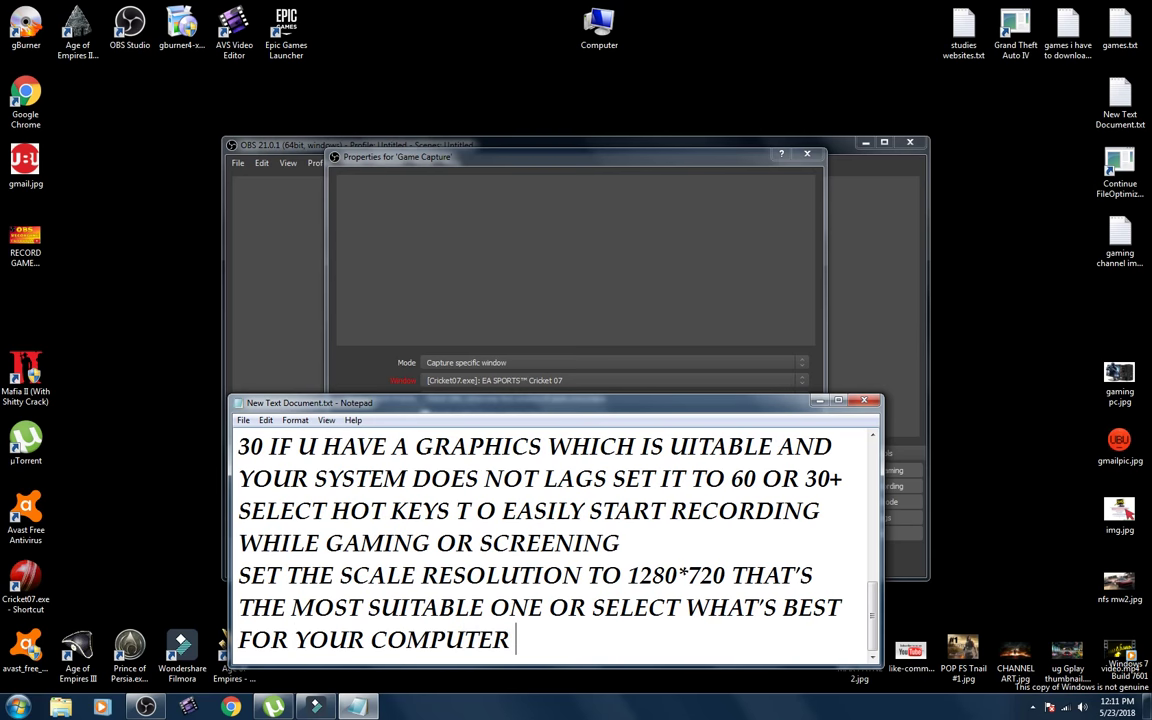
Start a new line in the note reading "I THINK U GOT WHAT I EXPLAINED IN THIS VIDEO SO BE".
{"action": "key", "text": "Return"}
{"action": "type", "text": "I THI"}
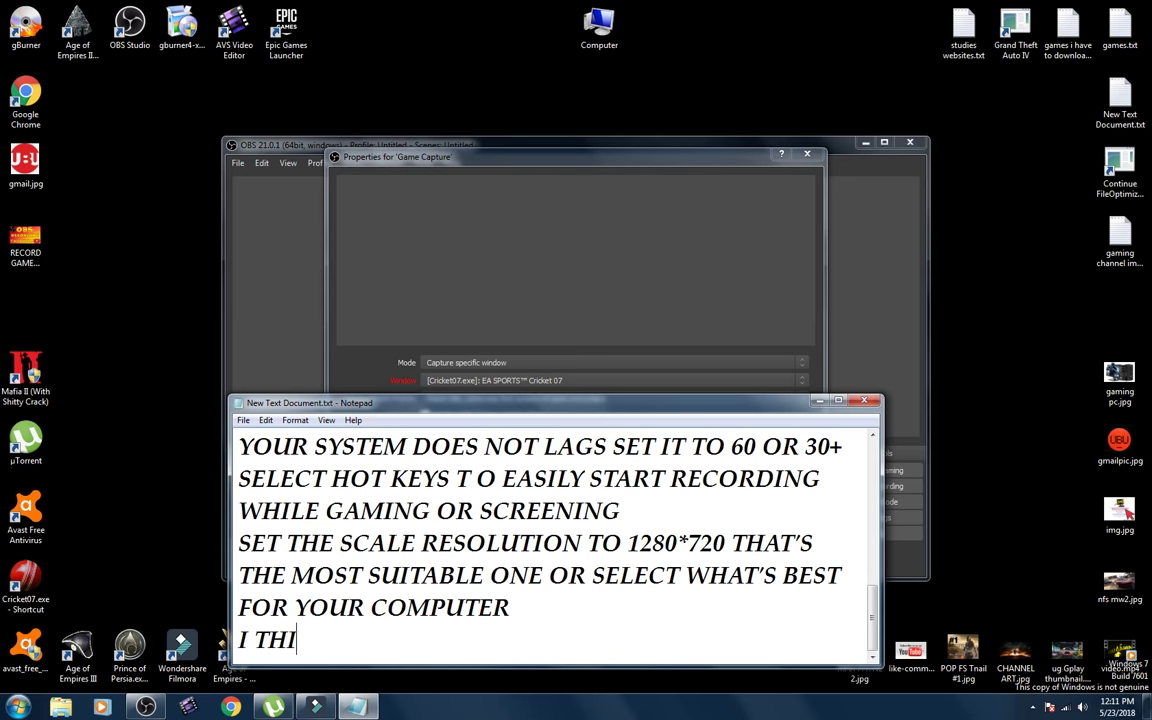
{"action": "type", "text": "NK U "}
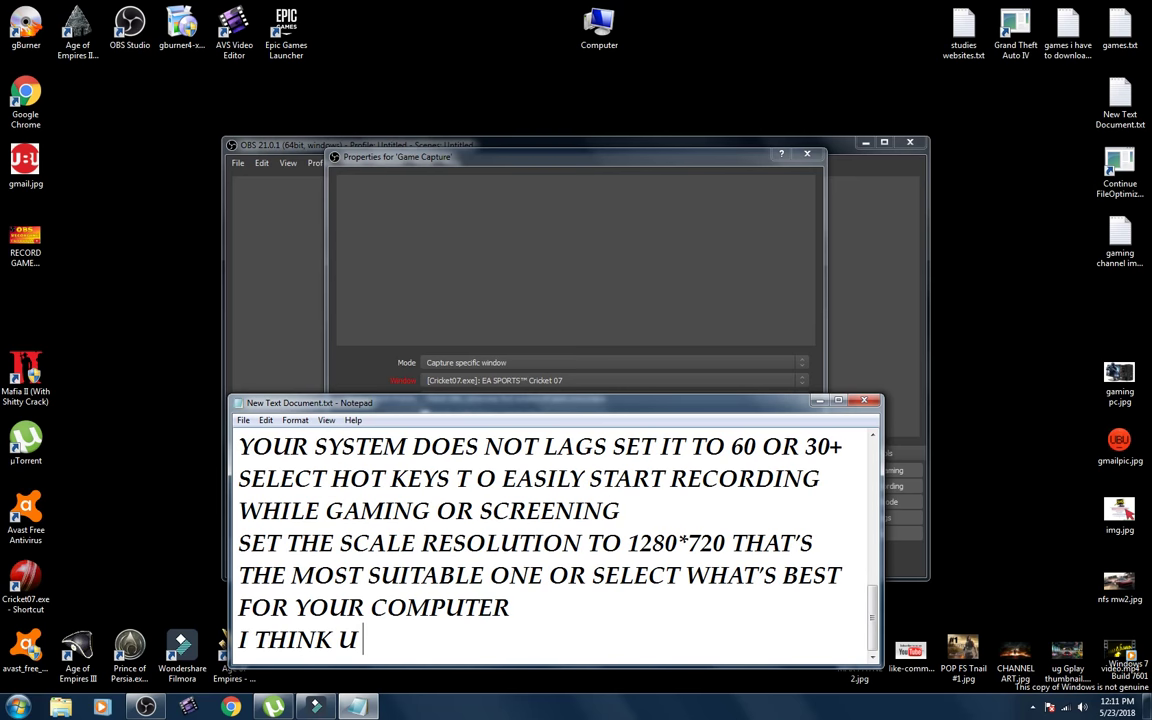
{"action": "type", "text": "GOT WHAT I "}
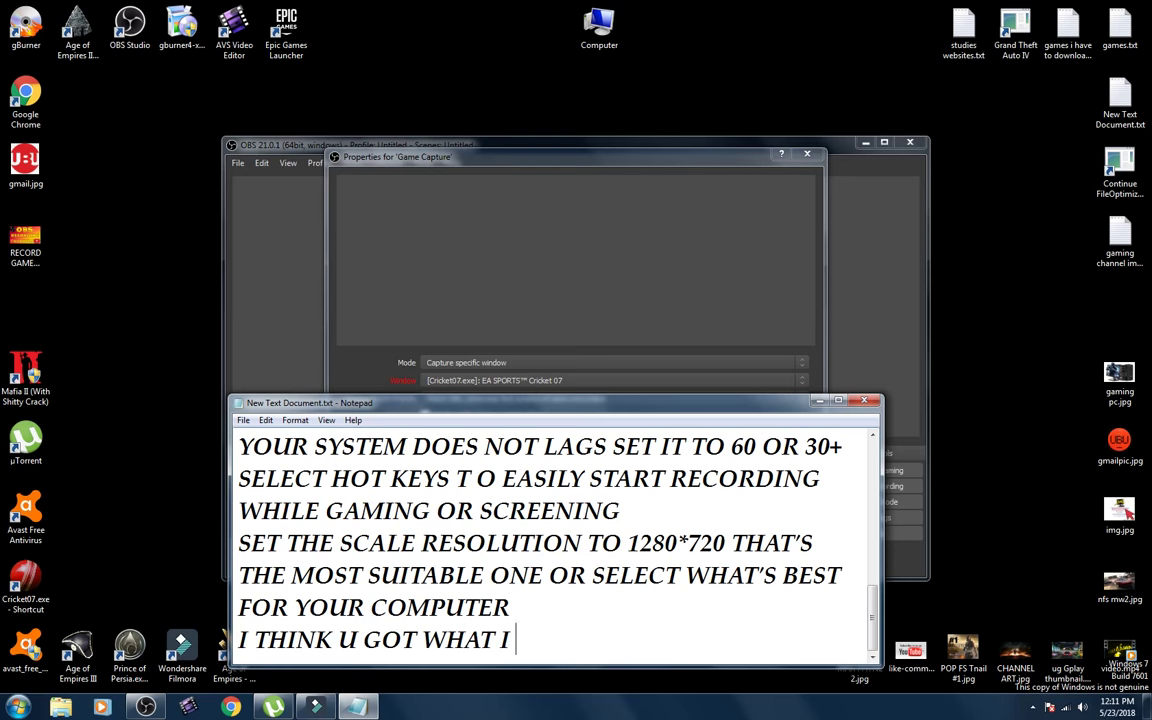
{"action": "type", "text": "EXPLAINE"}
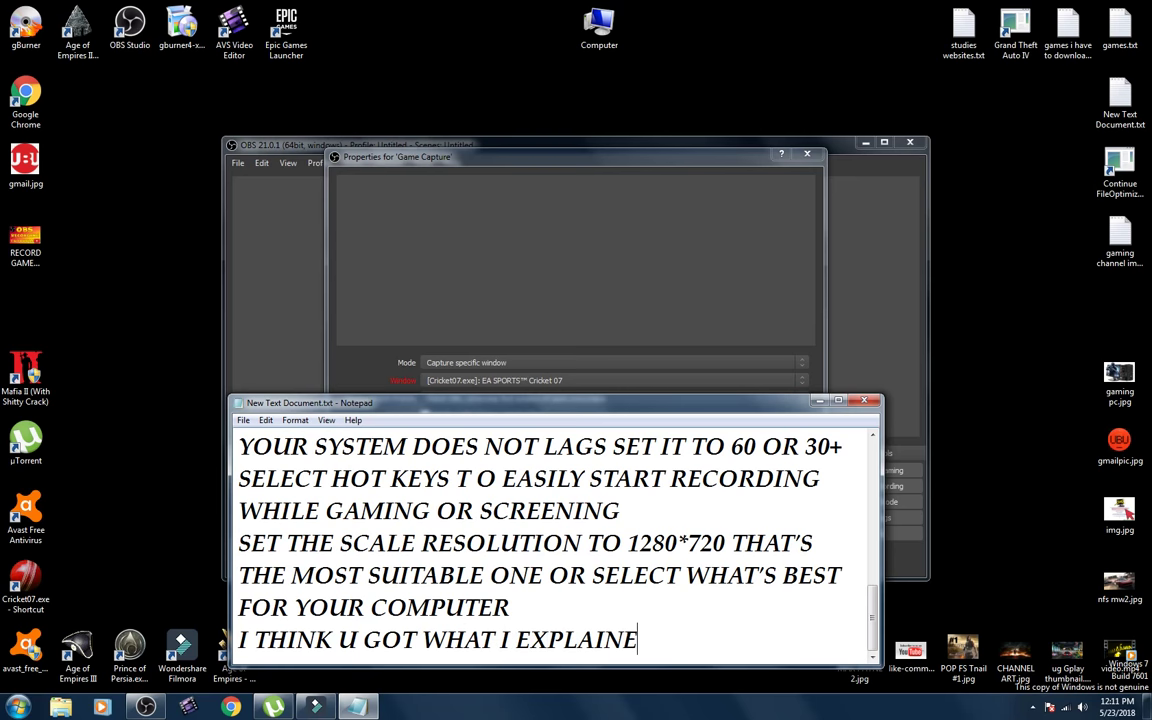
{"action": "type", "text": "D IN HTIS"}
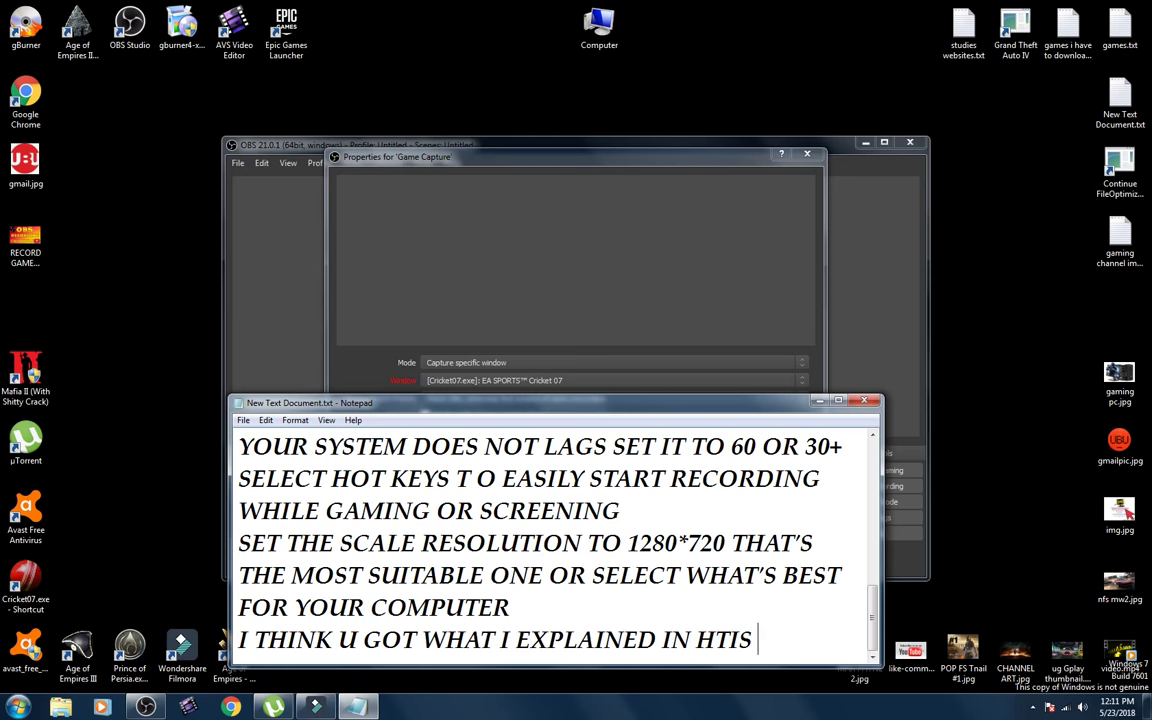
{"action": "key", "text": "BackSpace"}
{"action": "key", "text": "BackSpace"}
{"action": "key", "text": "BackSpace"}
{"action": "key", "text": "BackSpace"}
{"action": "type", "text": "THIS VIDEO SO BE"}
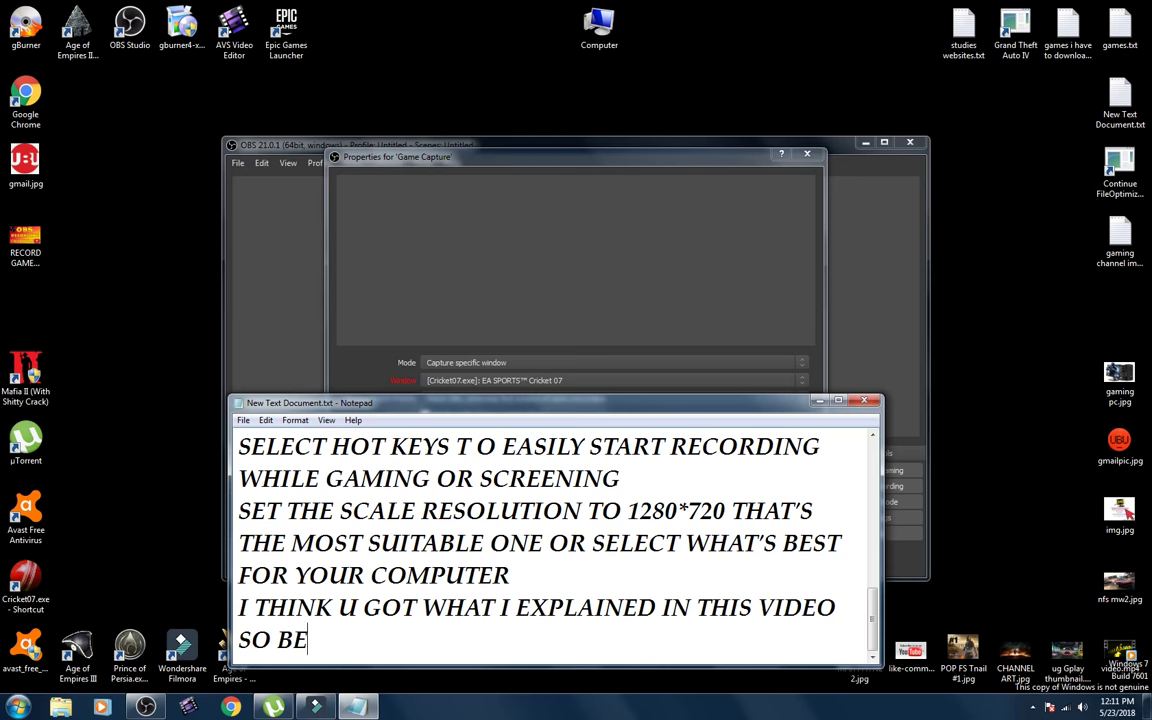
Complete the closing sentence so that it ends with "SO BETTER GET MOVING AND SET THESE SETTING".
{"action": "type", "text": "TTER GE"}
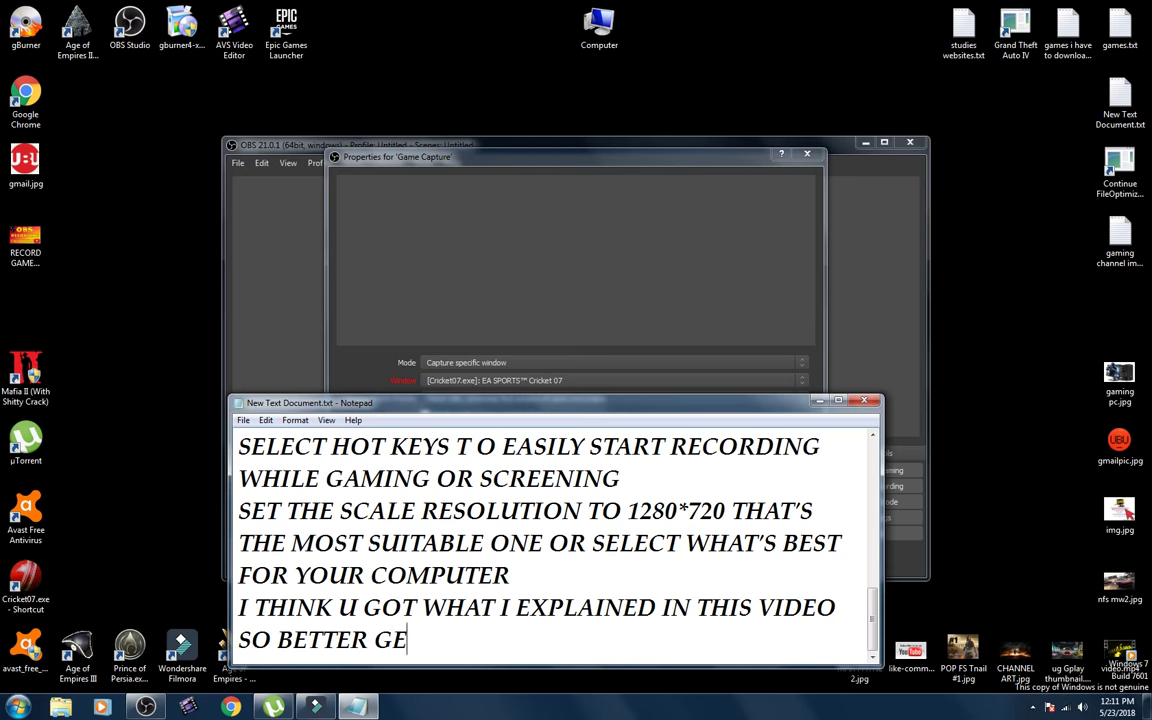
{"action": "type", "text": "T MOVING AND S"}
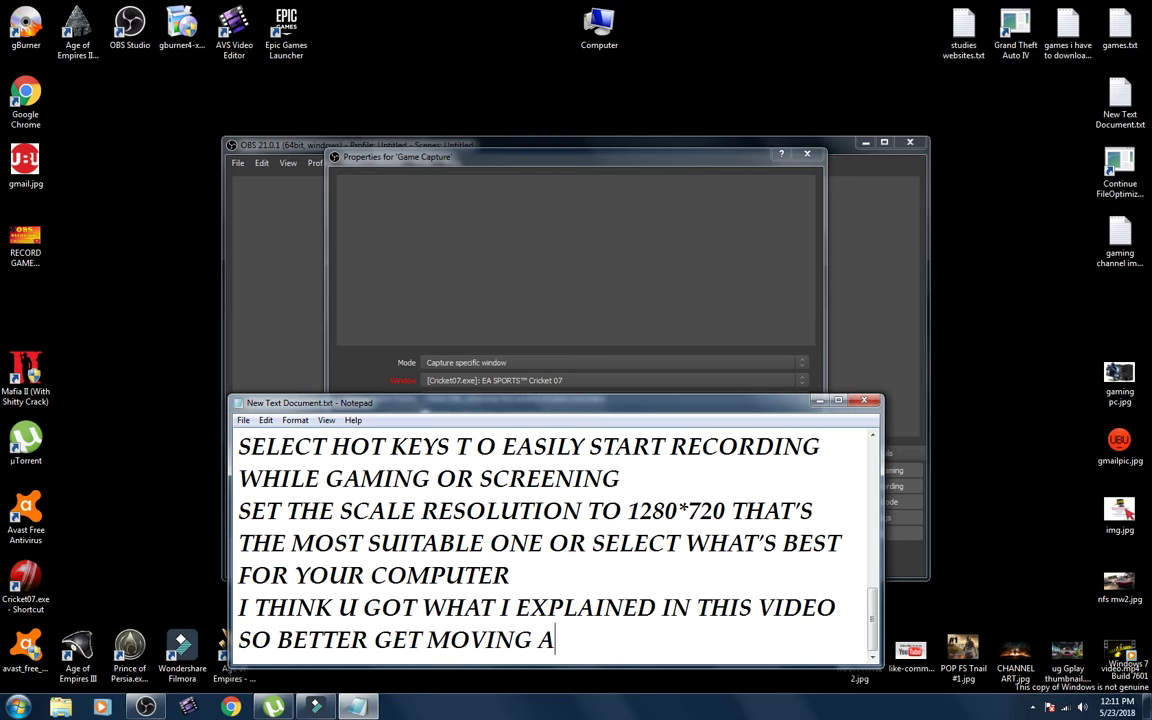
{"action": "type", "text": "T"}
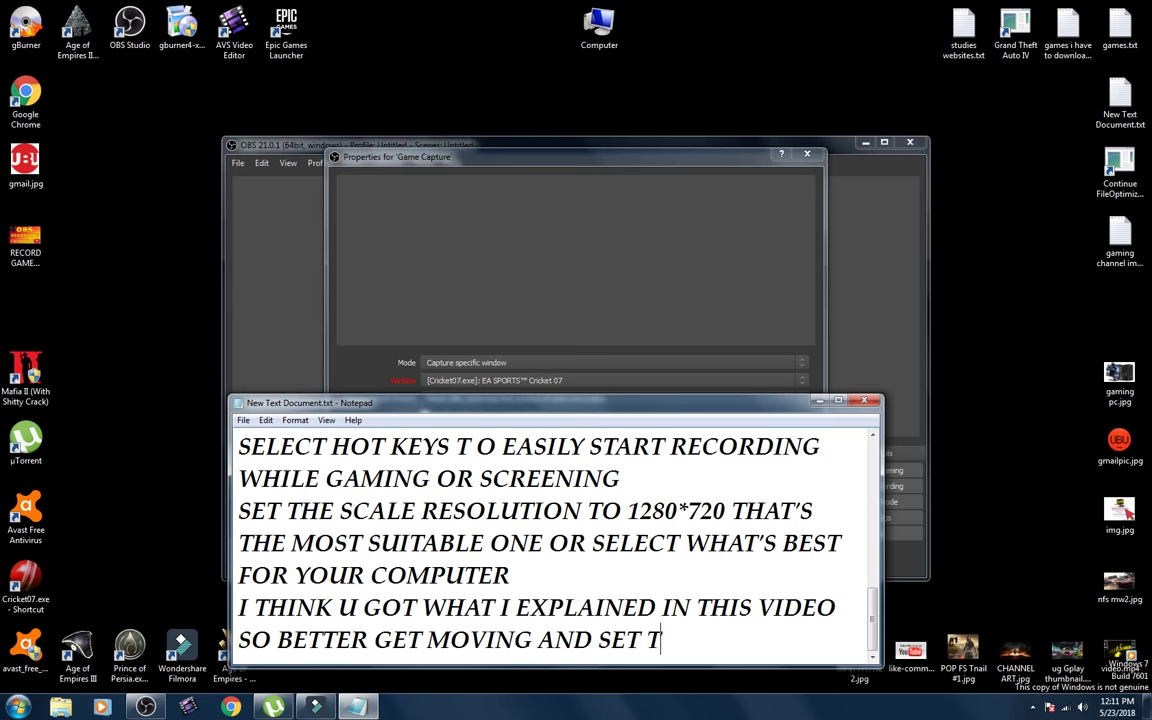
{"action": "type", "text": "HESE SEE"}
{"action": "key", "text": "BackSpace"}
{"action": "type", "text": "TI"}
{"action": "key", "text": "BackSpace"}
{"action": "type", "text": "TING"}
Add the line "GOOD BYE !!!" to the note and begin another line with "SEE U IN THE NEXT".
{"action": "key", "text": "Return"}
{"action": "type", "text": "G"}
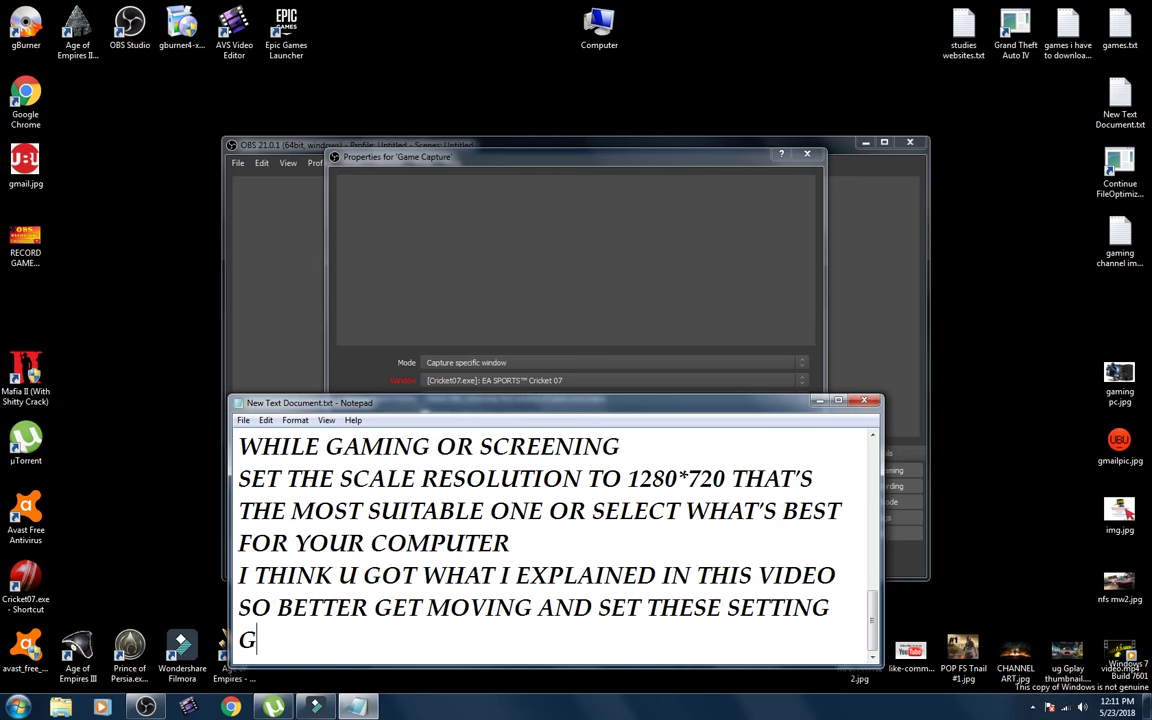
{"action": "type", "text": "OOD BYE !!!"}
{"action": "key", "text": "Return"}
{"action": "type", "text": "SEE U IN THE NEXT C"}
{"action": "key", "text": "BackSpace"}
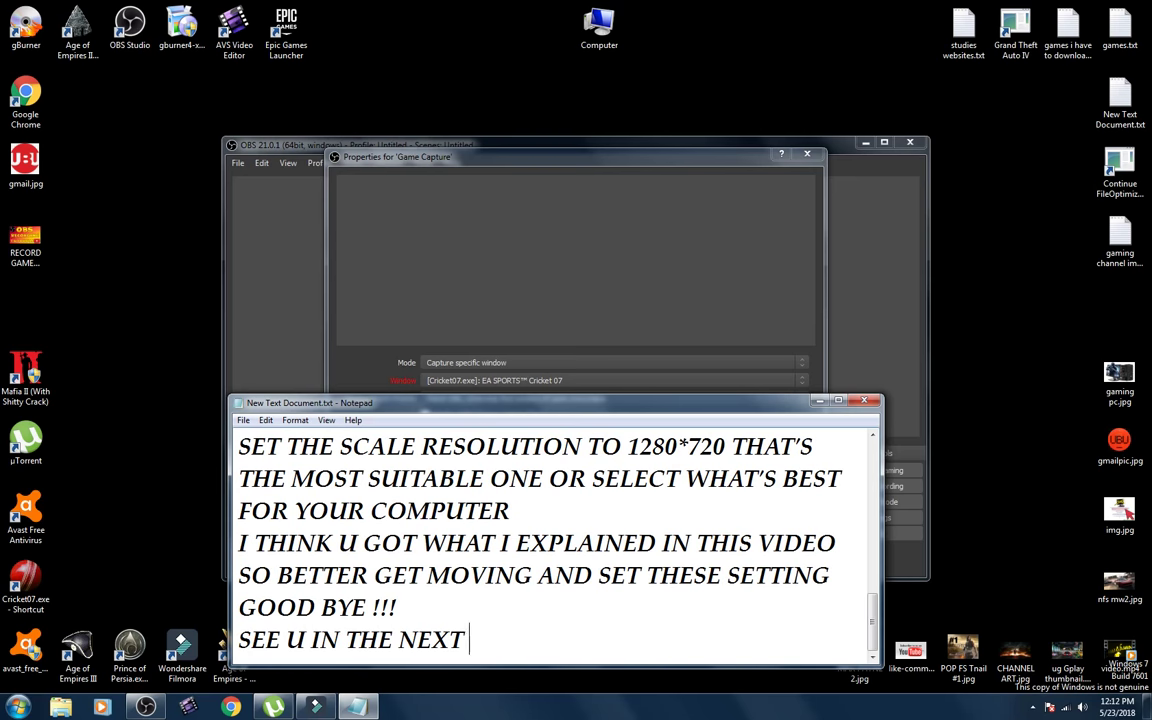